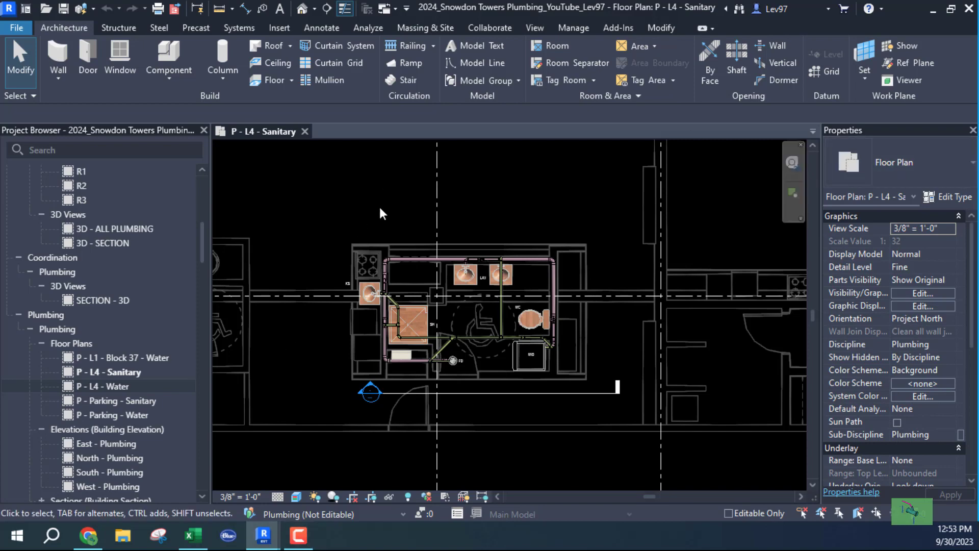
Look over the P - L4 - Sanitary floor plan and browse the floor plans listed in the project
{"action": "middle_click_drag", "start_coordinate": [434, 205], "coordinate": [385, 219]}
{"action": "scroll", "coordinate": [428, 247], "scroll_direction": "up", "scroll_amount": 3}
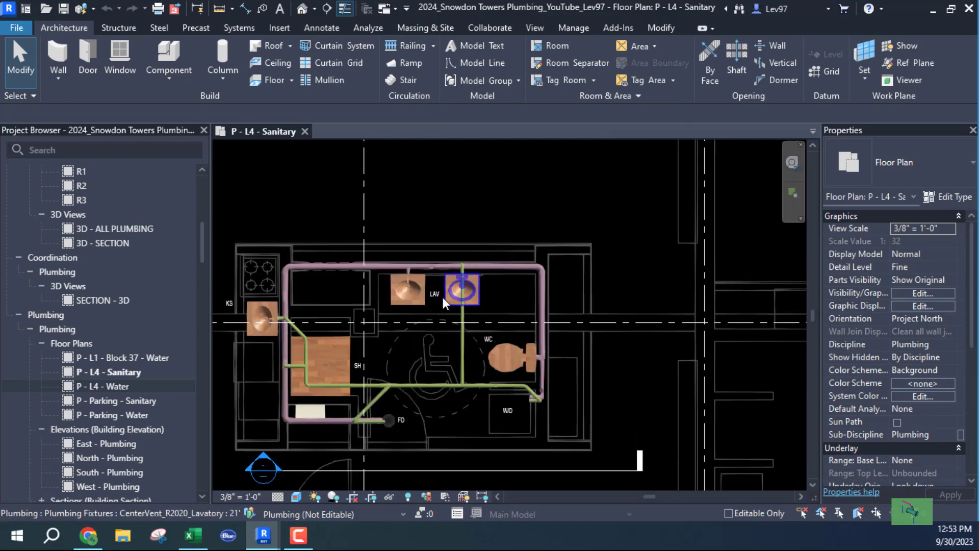
{"action": "middle_click_drag", "start_coordinate": [433, 197], "coordinate": [511, 199]}
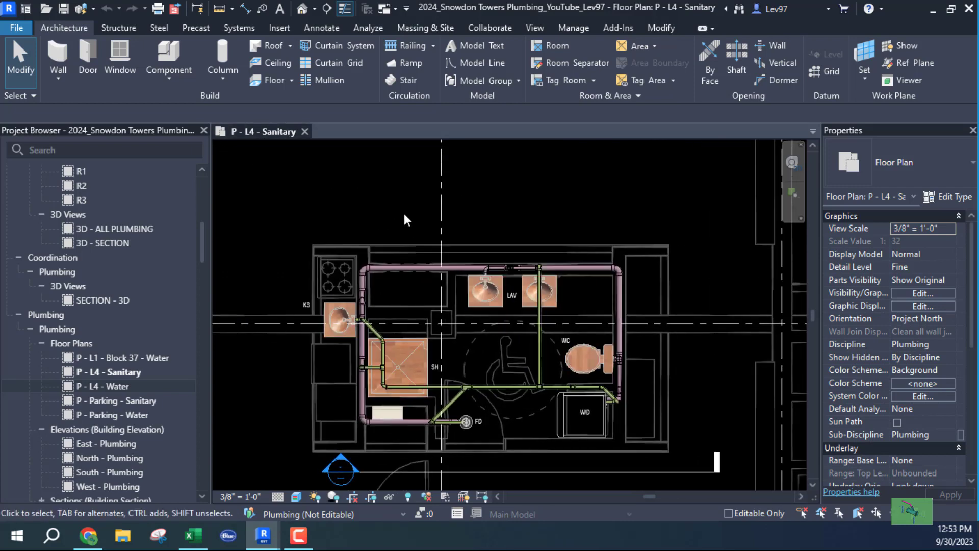
{"action": "middle_click_drag", "start_coordinate": [409, 227], "coordinate": [373, 248]}
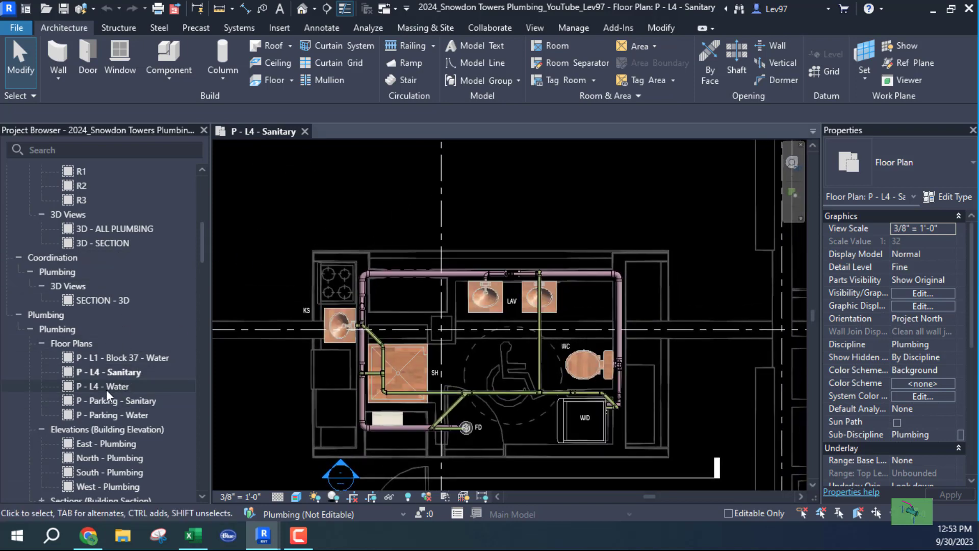
{"action": "scroll", "coordinate": [113, 374], "scroll_direction": "up", "scroll_amount": 7}
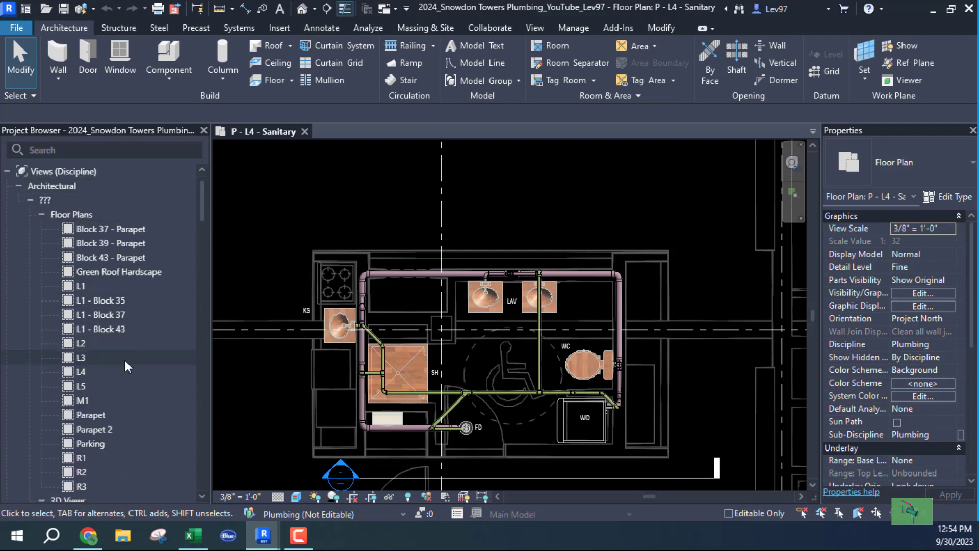
{"action": "scroll", "coordinate": [128, 367], "scroll_direction": "down", "scroll_amount": 5}
{"action": "scroll", "coordinate": [100, 240], "scroll_direction": "up", "scroll_amount": 3}
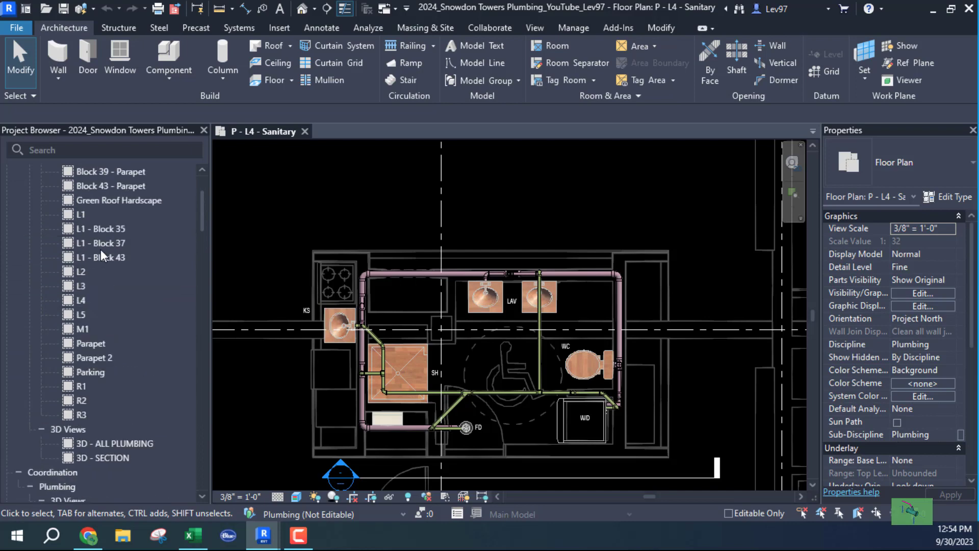
{"action": "scroll", "coordinate": [111, 383], "scroll_direction": "down", "scroll_amount": 5}
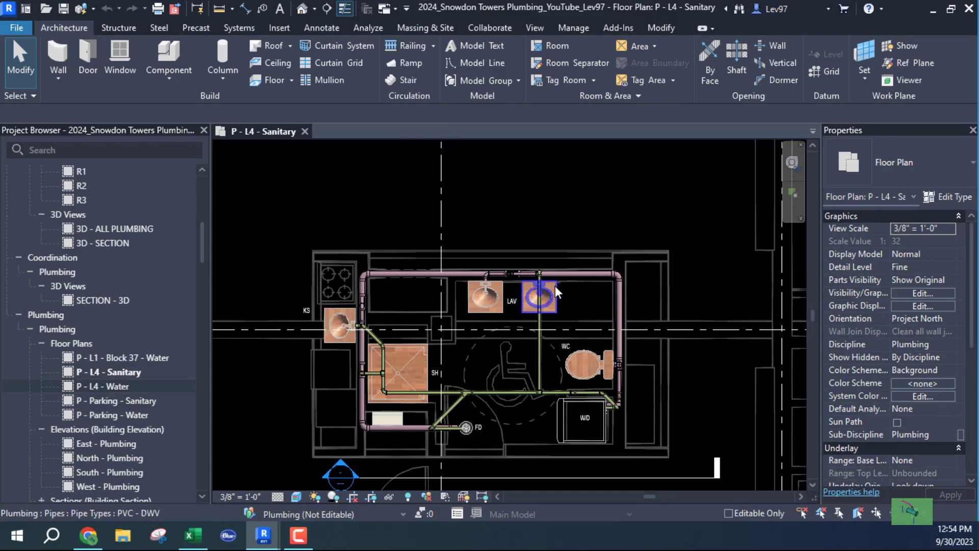
Examine the sanitary and vent piping around the lavatories, shower, water closet, washer and floor drain in the L4 sanitary plan
{"action": "middle_click_drag", "start_coordinate": [539, 355], "coordinate": [581, 322]}
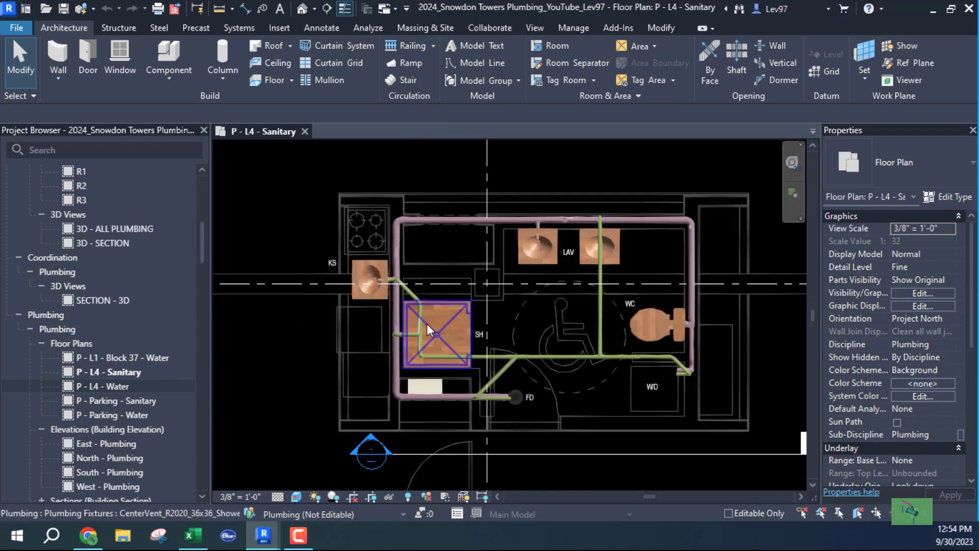
{"action": "scroll", "coordinate": [427, 323], "scroll_direction": "up", "scroll_amount": 2}
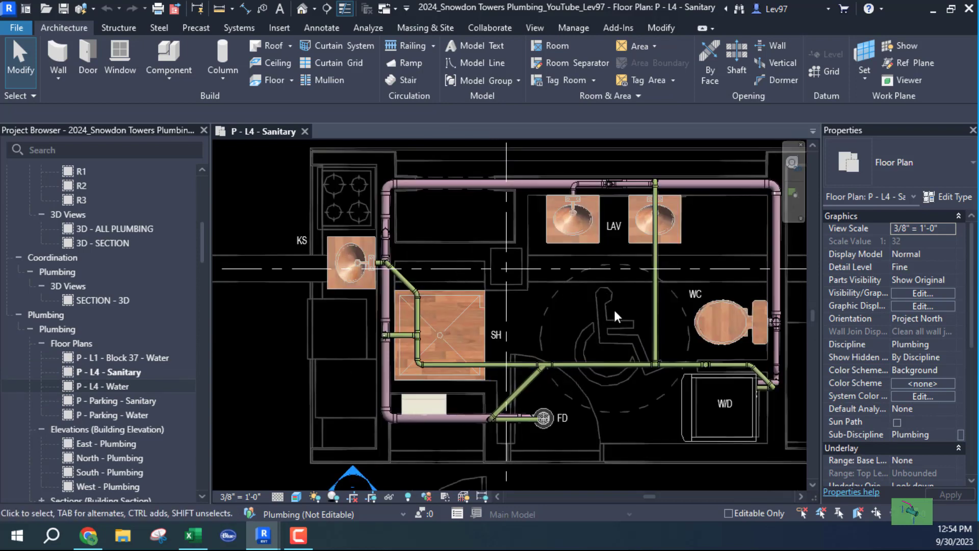
{"action": "scroll", "coordinate": [721, 374], "scroll_direction": "up", "scroll_amount": 2}
{"action": "scroll", "coordinate": [662, 386], "scroll_direction": "down", "scroll_amount": 2}
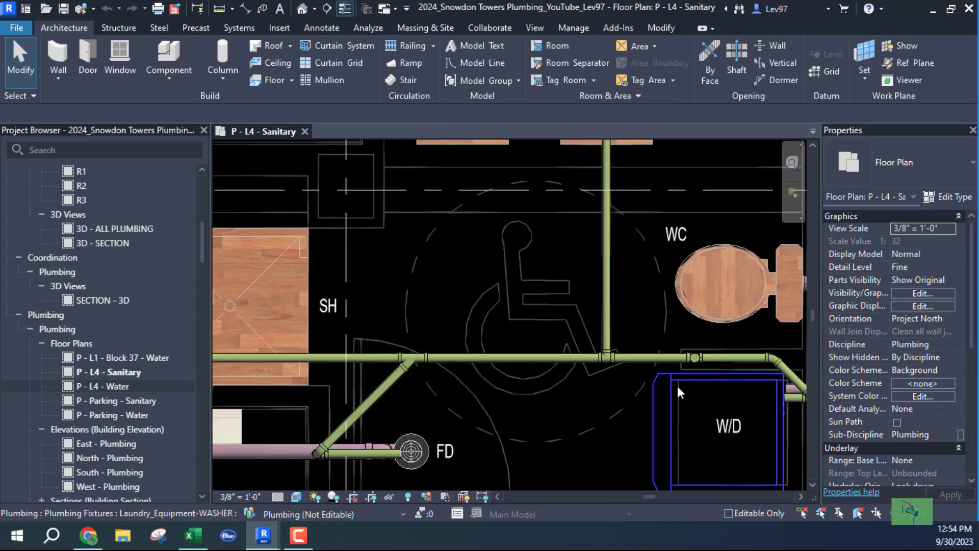
{"action": "middle_click_drag", "start_coordinate": [529, 316], "coordinate": [482, 329]}
{"action": "scroll", "coordinate": [491, 330], "scroll_direction": "down", "scroll_amount": 1}
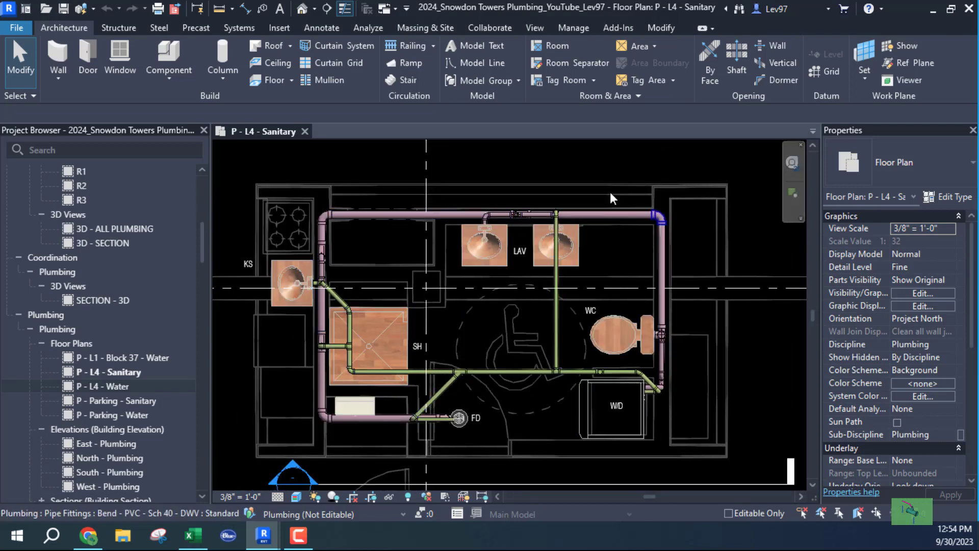
{"action": "scroll", "coordinate": [482, 324], "scroll_direction": "up", "scroll_amount": 1}
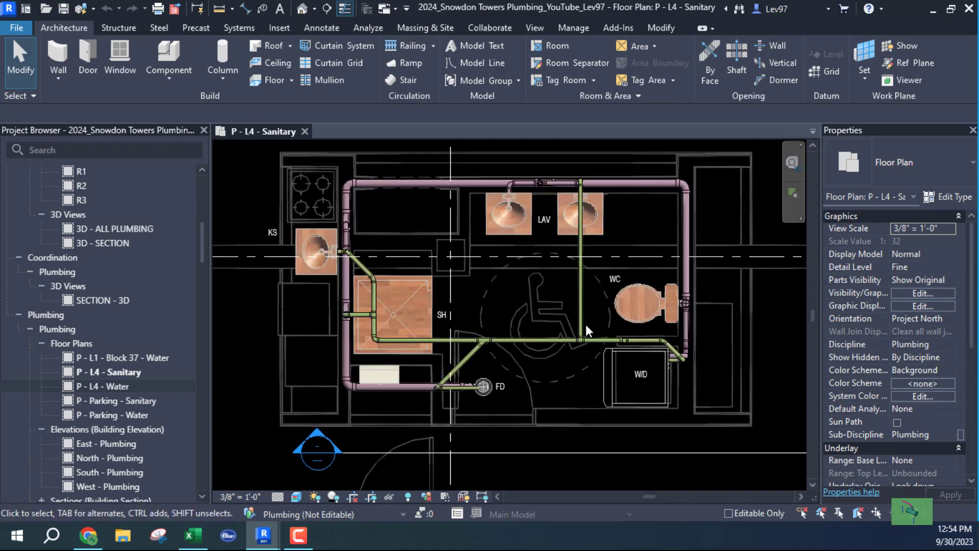
{"action": "scroll", "coordinate": [586, 324], "scroll_direction": "up", "scroll_amount": 2}
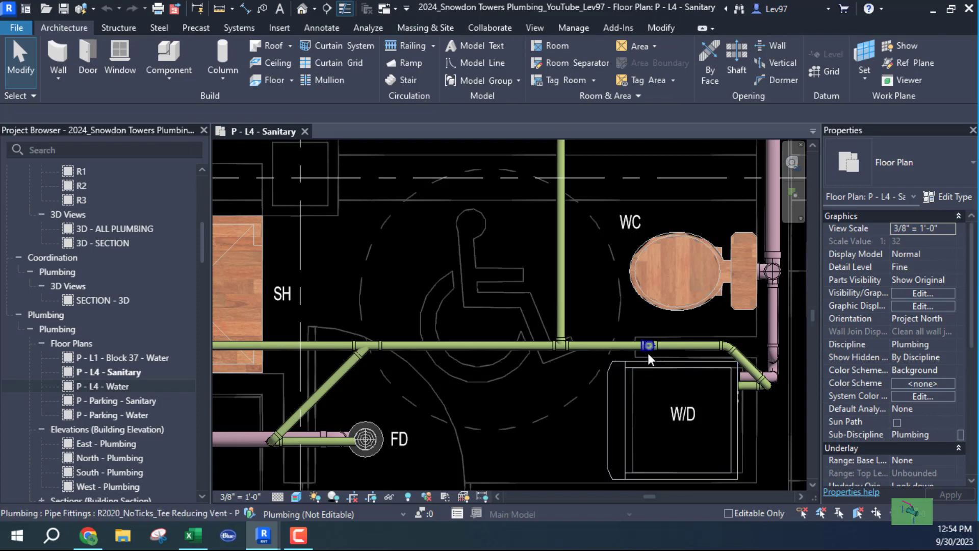
{"action": "scroll", "coordinate": [581, 378], "scroll_direction": "down", "scroll_amount": 2}
{"action": "middle_click_drag", "start_coordinate": [579, 397], "coordinate": [627, 417]}
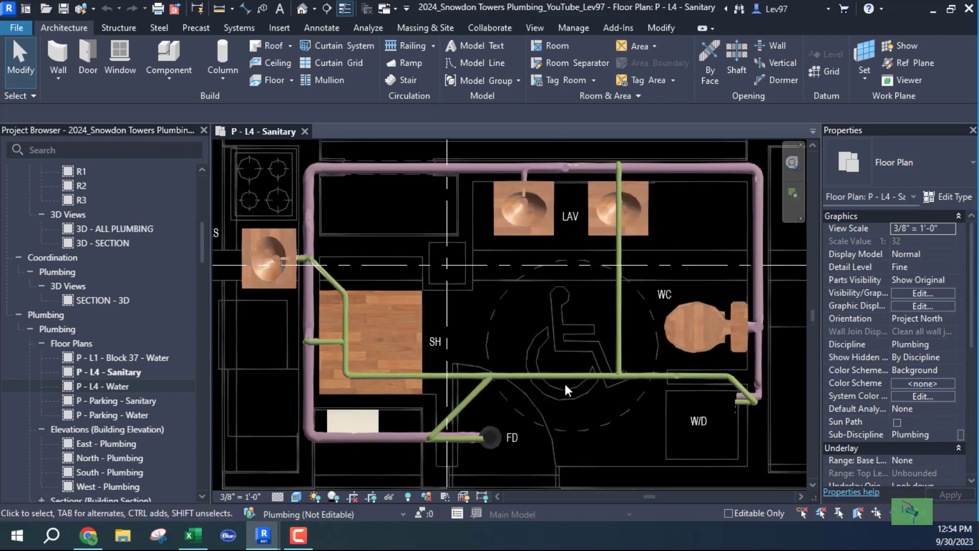
{"action": "mouse_move", "coordinate": [540, 328]}
{"action": "middle_mouse_down"}
{"action": "mouse_move", "coordinate": [592, 321]}
{"action": "mouse_move", "coordinate": [531, 353]}
{"action": "mouse_move", "coordinate": [527, 335]}
{"action": "middle_mouse_up"}
{"action": "scroll", "coordinate": [577, 315], "scroll_direction": "down", "scroll_amount": 2}
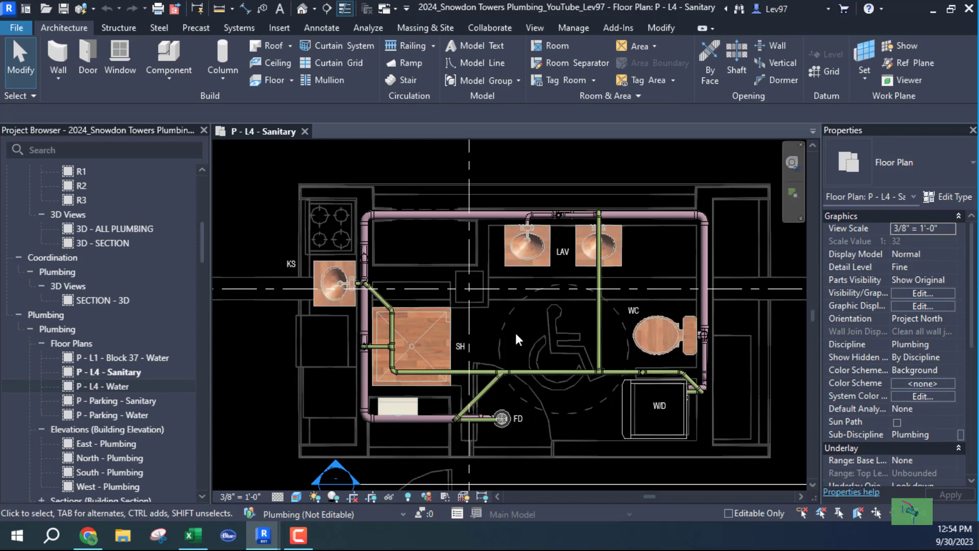
Open the P - L4 - Water floor plan and compare it with the P - L4 - Sanitary plan
{"action": "left_click", "coordinate": [117, 373]}
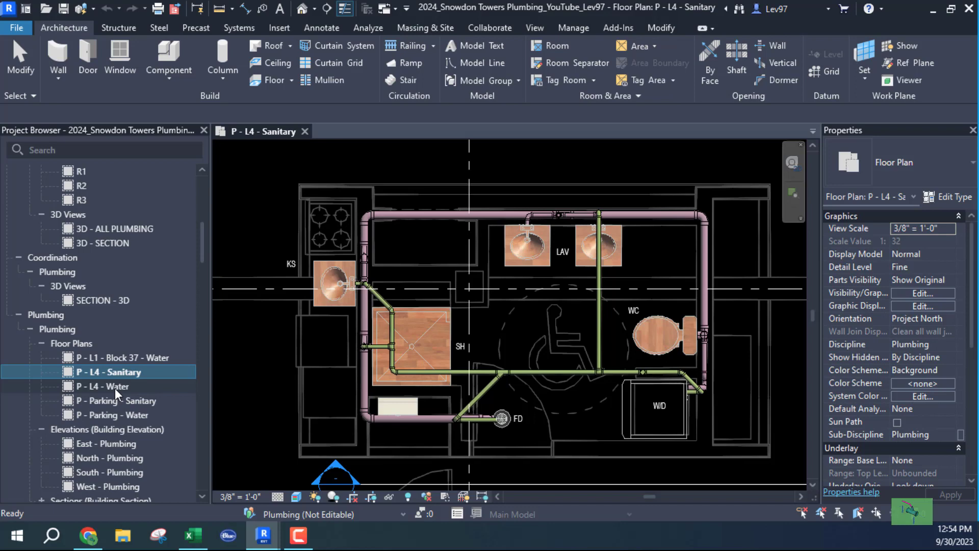
{"action": "double_click", "coordinate": [114, 388]}
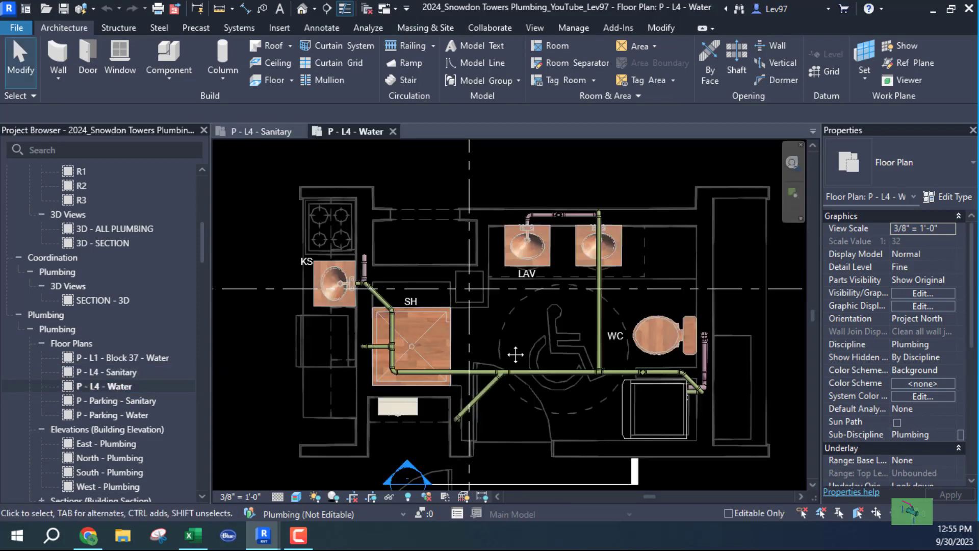
{"action": "middle_click_drag", "start_coordinate": [515, 354], "coordinate": [490, 378]}
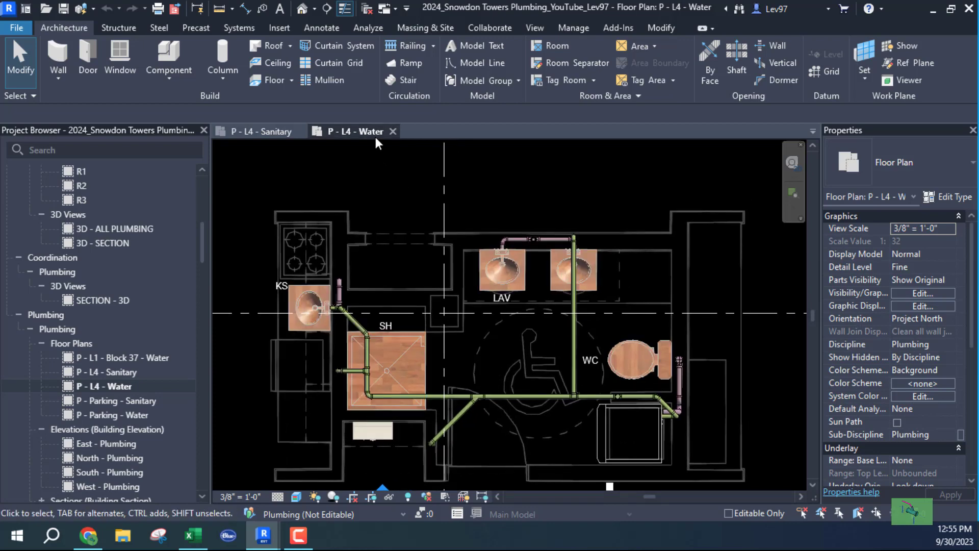
{"action": "left_click", "coordinate": [278, 131]}
{"action": "left_click", "coordinate": [350, 131]}
{"action": "middle_click_drag", "start_coordinate": [486, 354], "coordinate": [507, 329]}
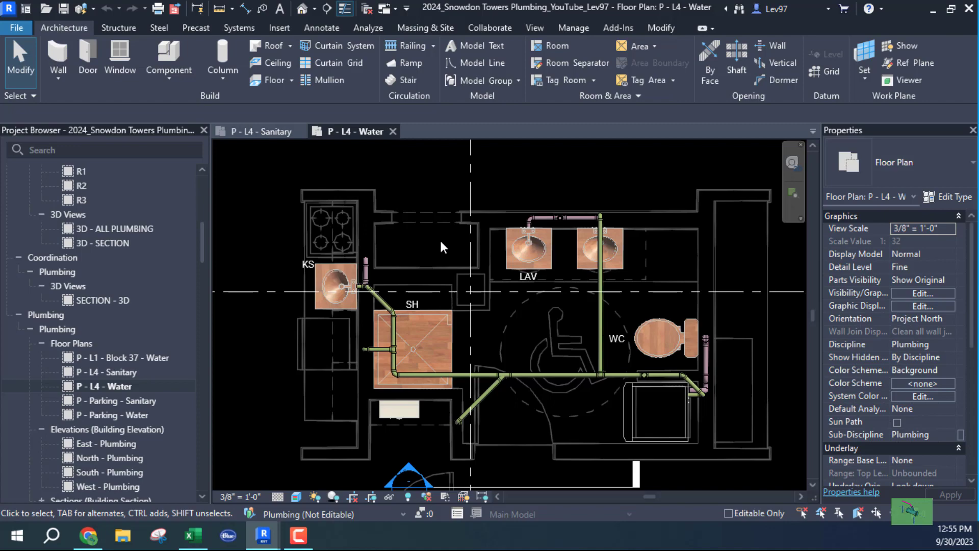
Add the DCW and DHW filters to the visibility/graphic overrides of the P - L4 - Water view
{"action": "key", "text": "v"}
{"action": "key", "text": "v"}
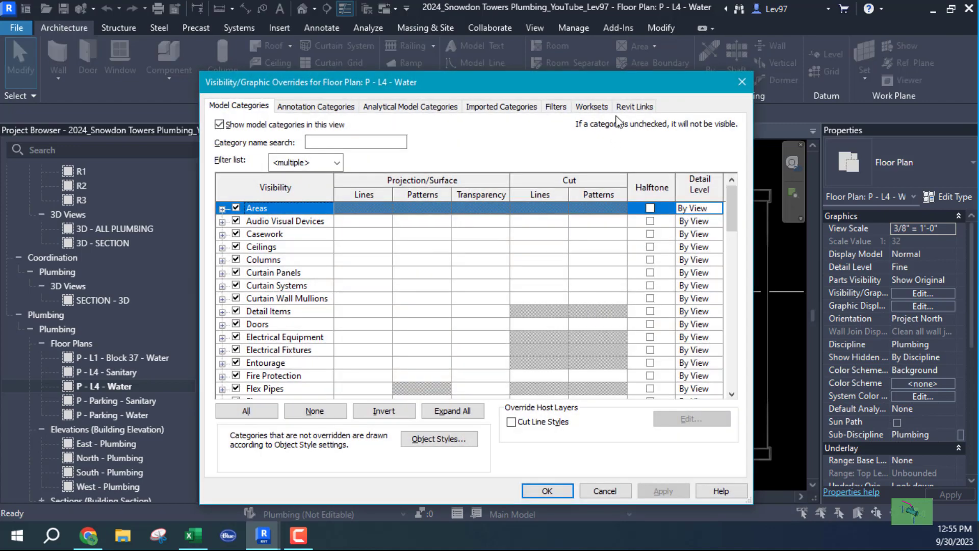
{"action": "left_click", "coordinate": [555, 106]}
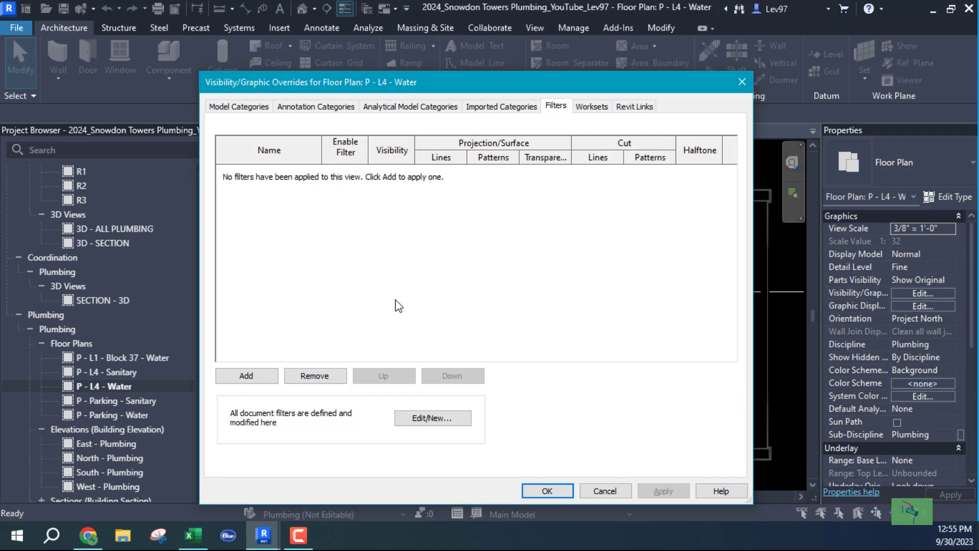
{"action": "left_click", "coordinate": [247, 377]}
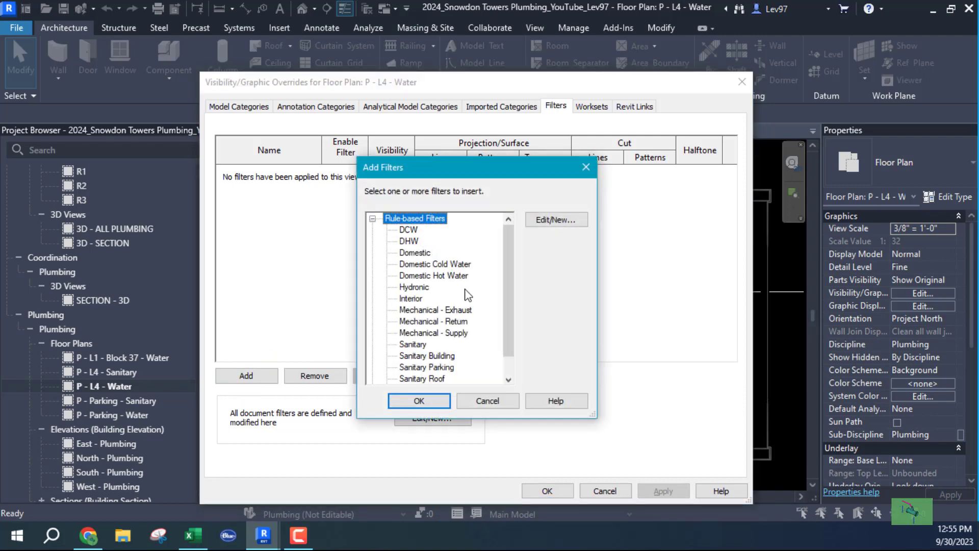
{"action": "left_click", "coordinate": [414, 230]}
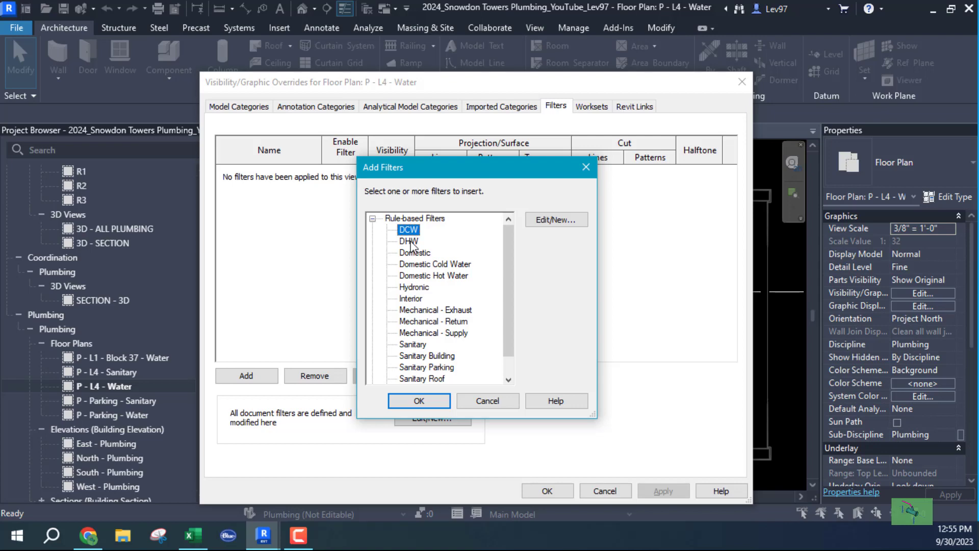
{"action": "left_click", "coordinate": [410, 241], "text": "ctrl"}
{"action": "left_click", "coordinate": [418, 401]}
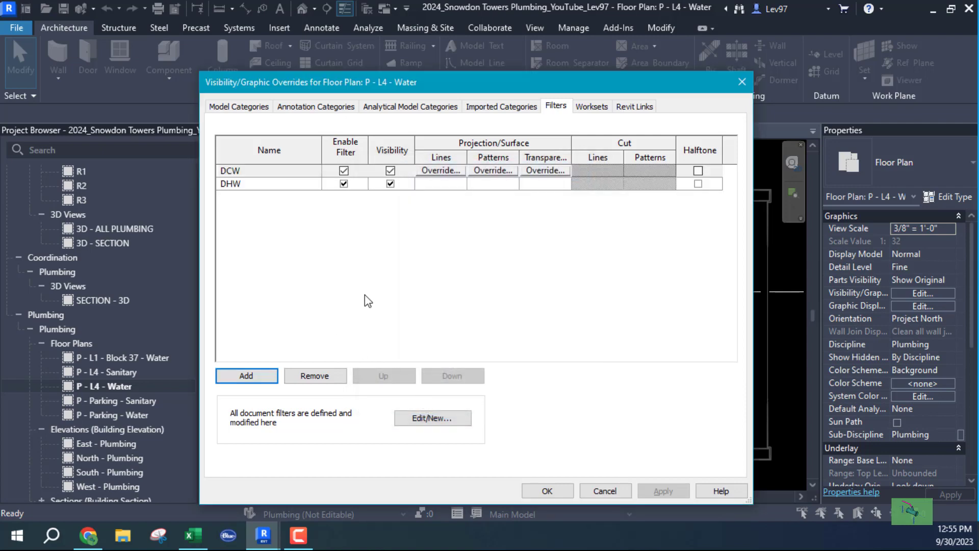
{"action": "left_click", "coordinate": [249, 376]}
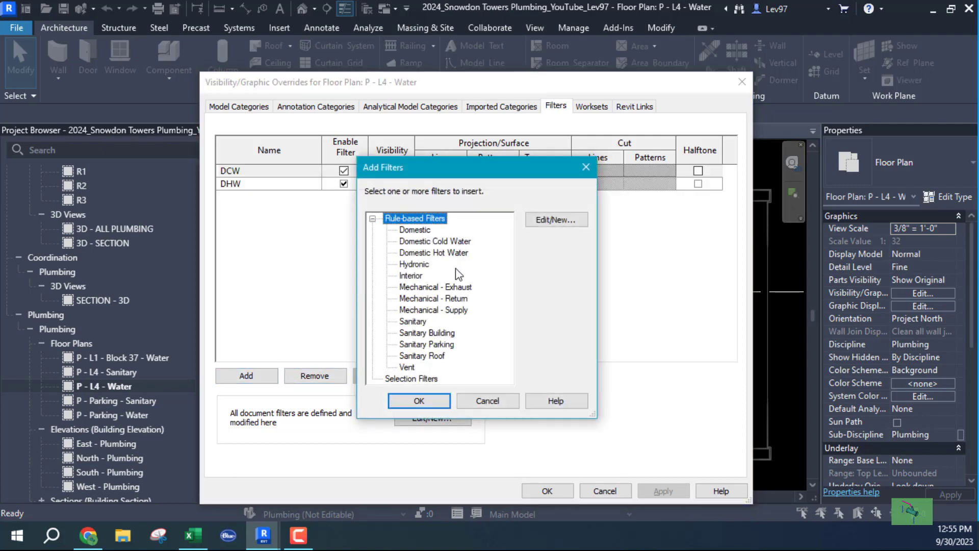
{"action": "left_click", "coordinate": [486, 403]}
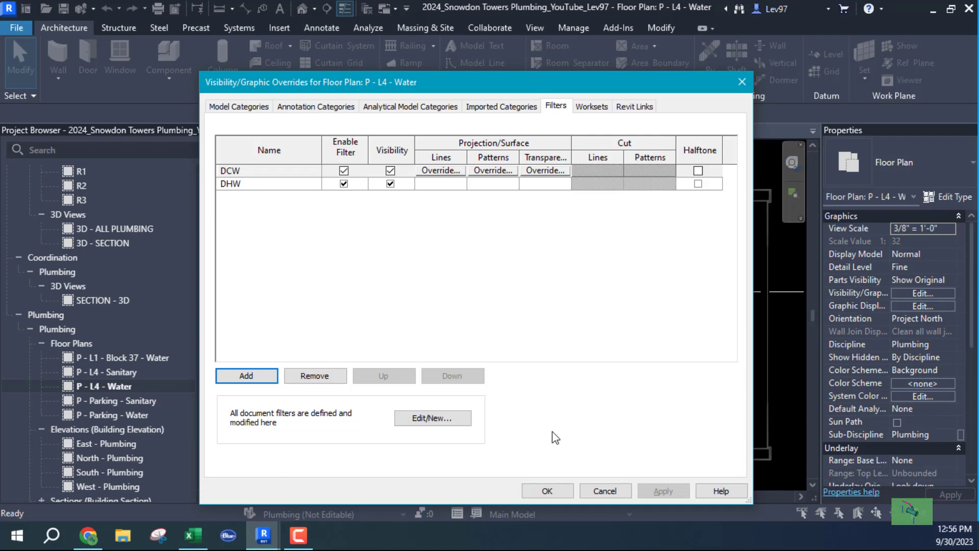
{"action": "left_click", "coordinate": [549, 491]}
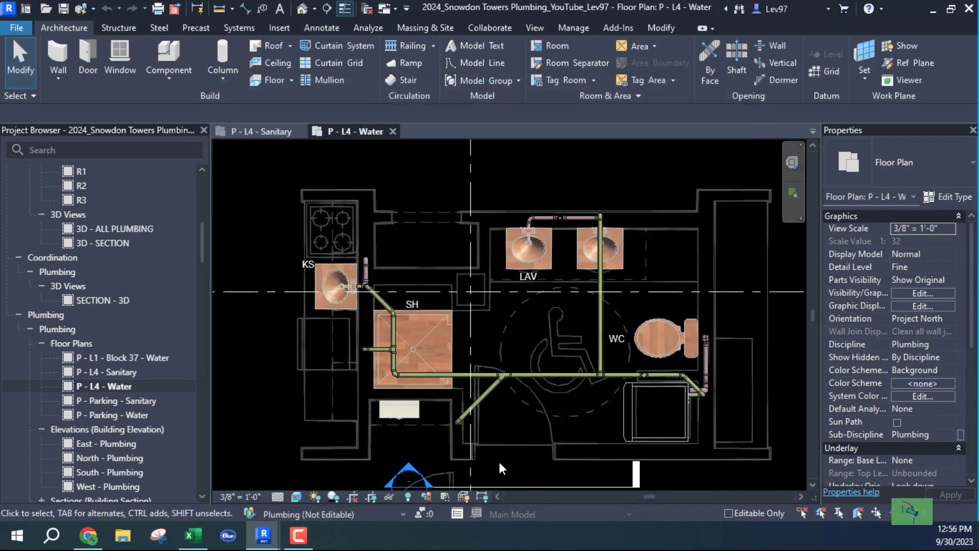
Check the system types of the diagonal pipe near the shower and the horizontal pipe behind the lavatories
{"action": "middle_click_drag", "start_coordinate": [528, 422], "coordinate": [514, 443]}
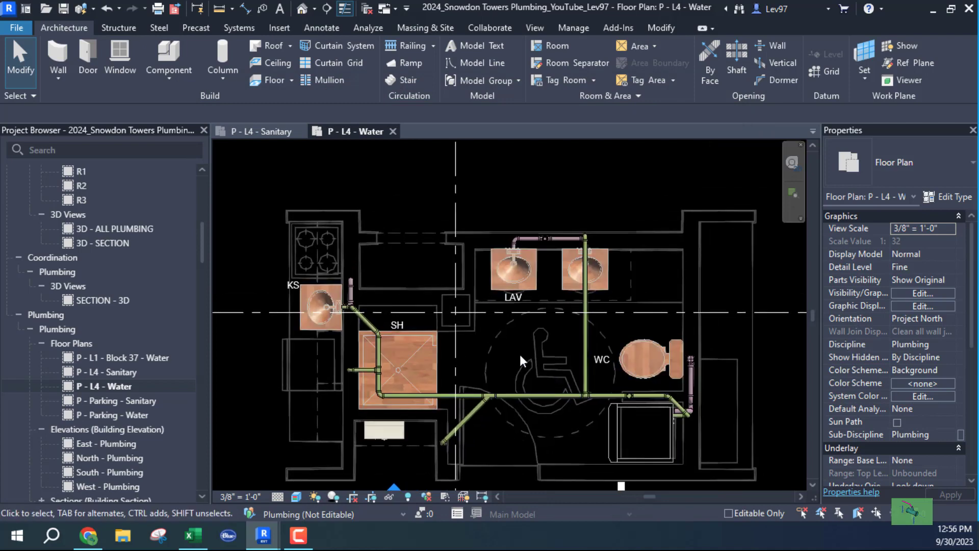
{"action": "left_click", "coordinate": [471, 416]}
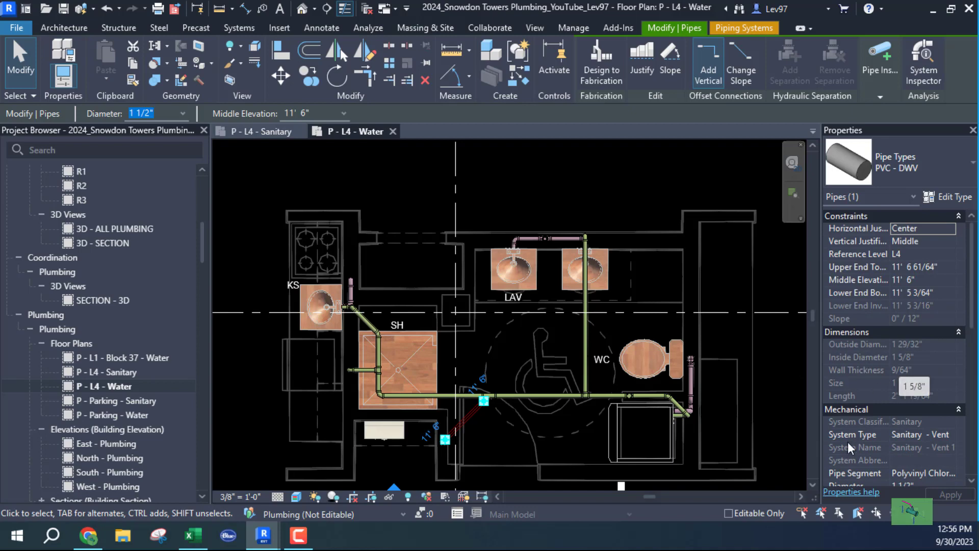
{"action": "scroll", "coordinate": [888, 439], "scroll_direction": "down", "scroll_amount": 2}
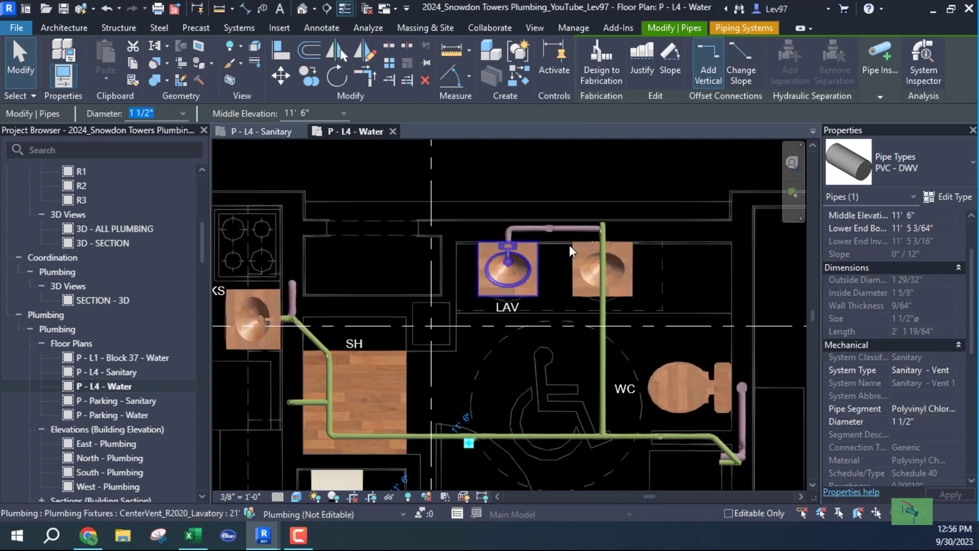
{"action": "left_click", "coordinate": [576, 228]}
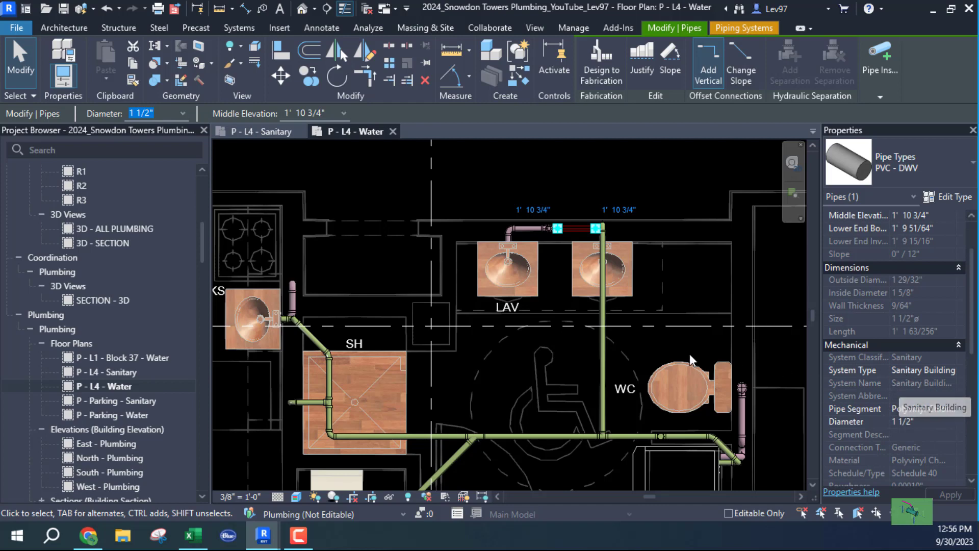
{"action": "left_click", "coordinate": [646, 356]}
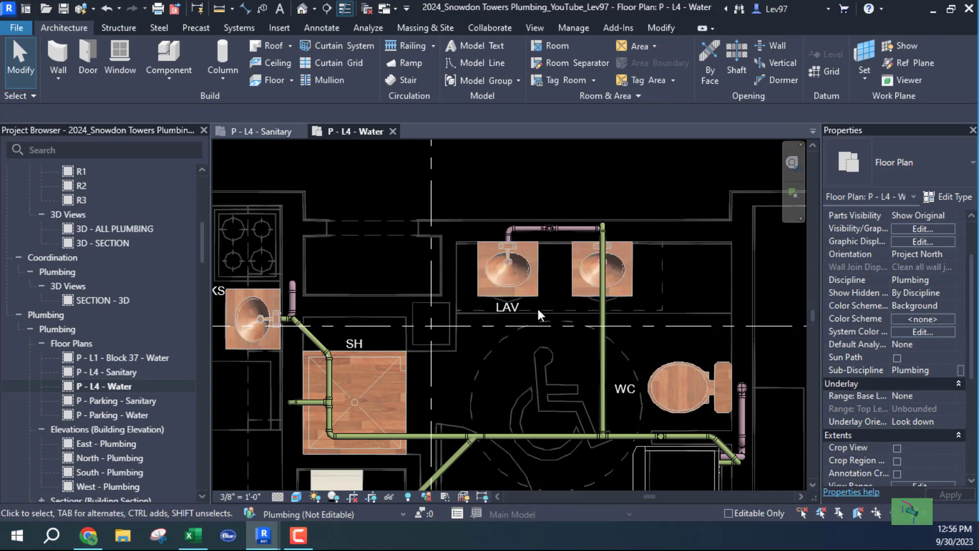
Open the filter definitions from the water plan's graphic overrides and examine the rule of the Sanitary filter
{"action": "key", "text": "v"}
{"action": "key", "text": "v"}
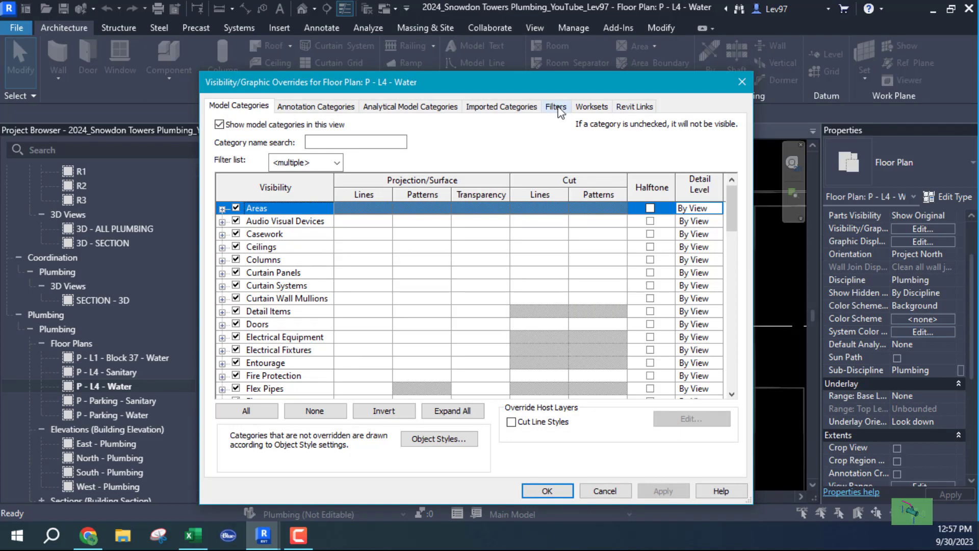
{"action": "left_click", "coordinate": [557, 107]}
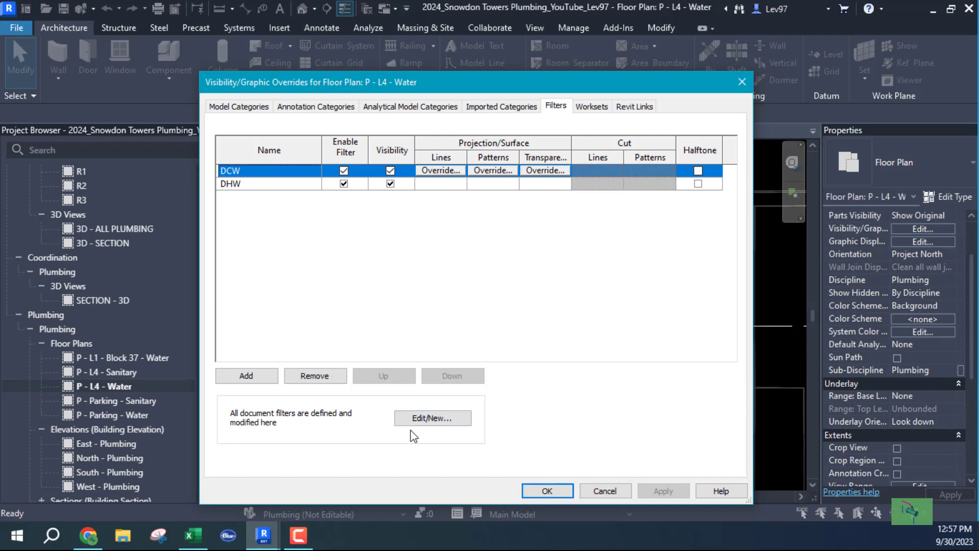
{"action": "left_click", "coordinate": [435, 418]}
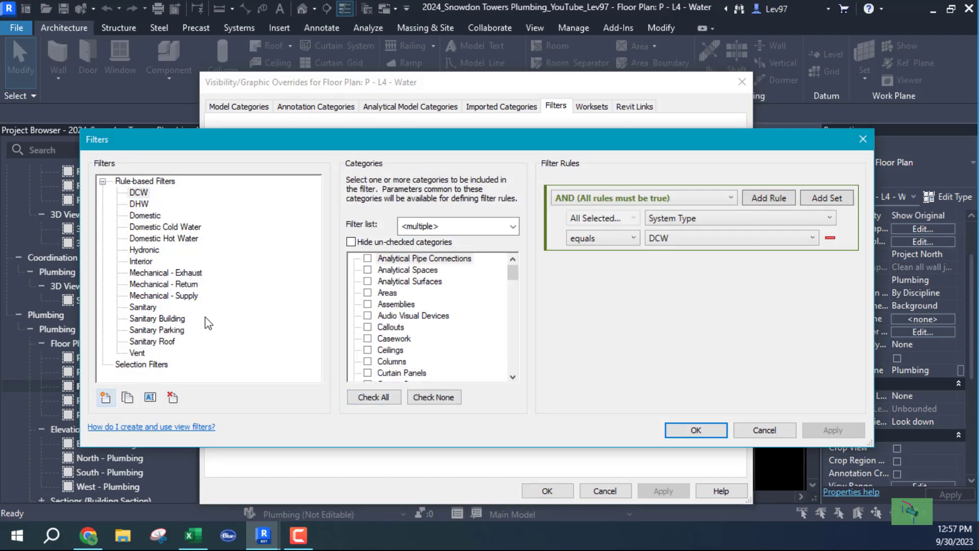
{"action": "left_click", "coordinate": [142, 307]}
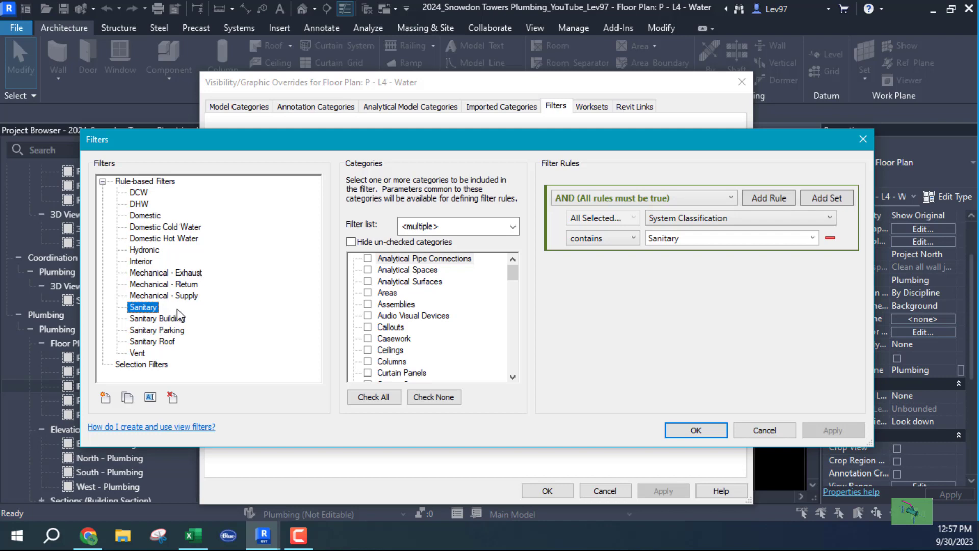
{"action": "left_click", "coordinate": [128, 398]}
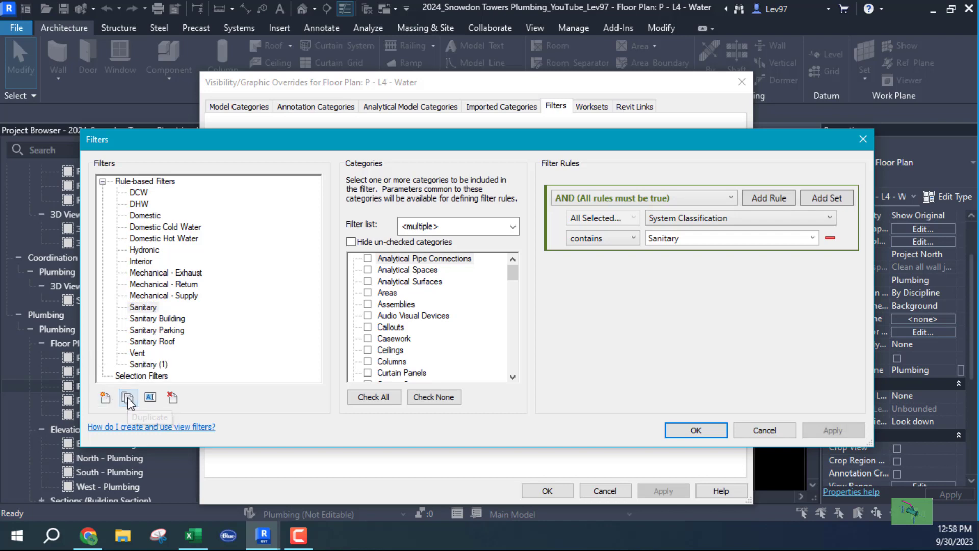
{"action": "left_click", "coordinate": [145, 366]}
{"action": "right_click", "coordinate": [146, 367]}
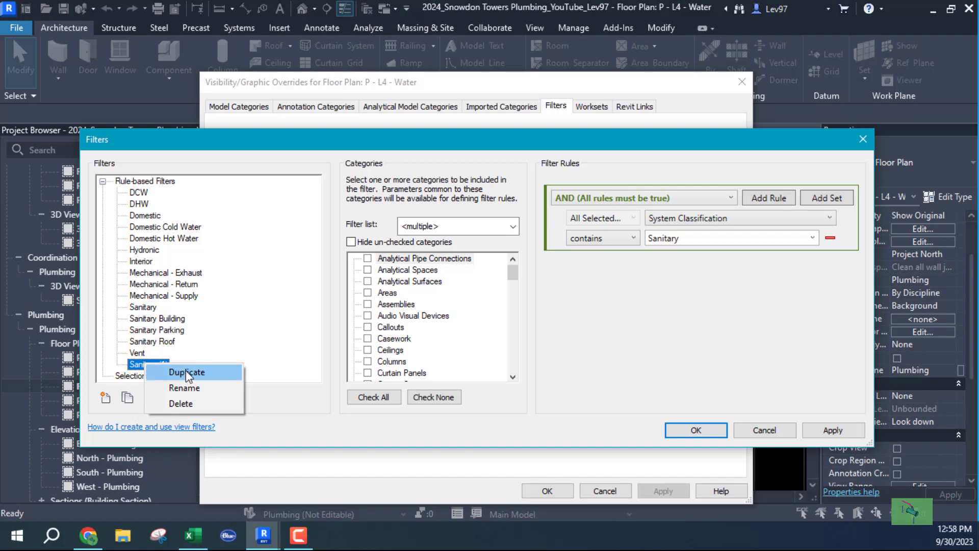
{"action": "left_click", "coordinate": [185, 389]}
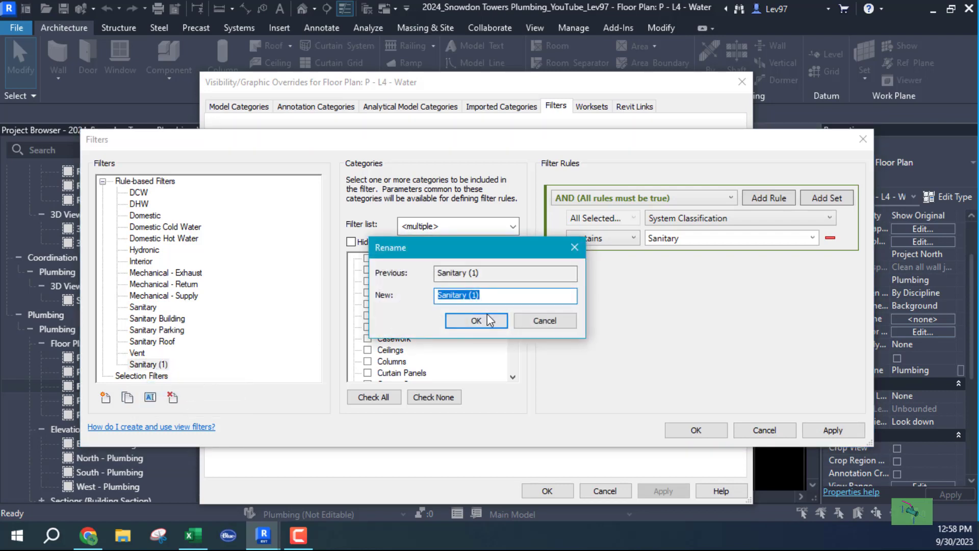
{"action": "left_click", "coordinate": [468, 295]}
{"action": "left_click", "coordinate": [476, 320]}
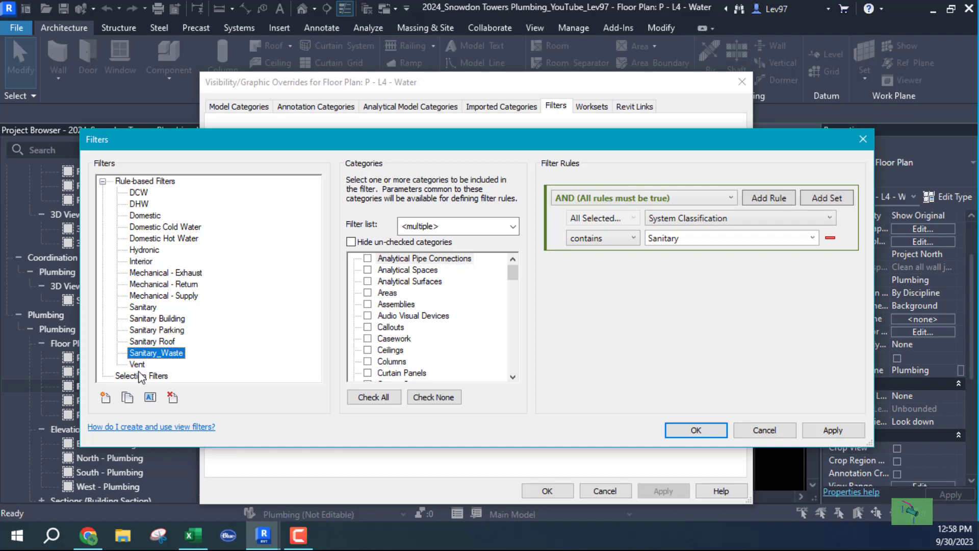
{"action": "left_click", "coordinate": [148, 308]}
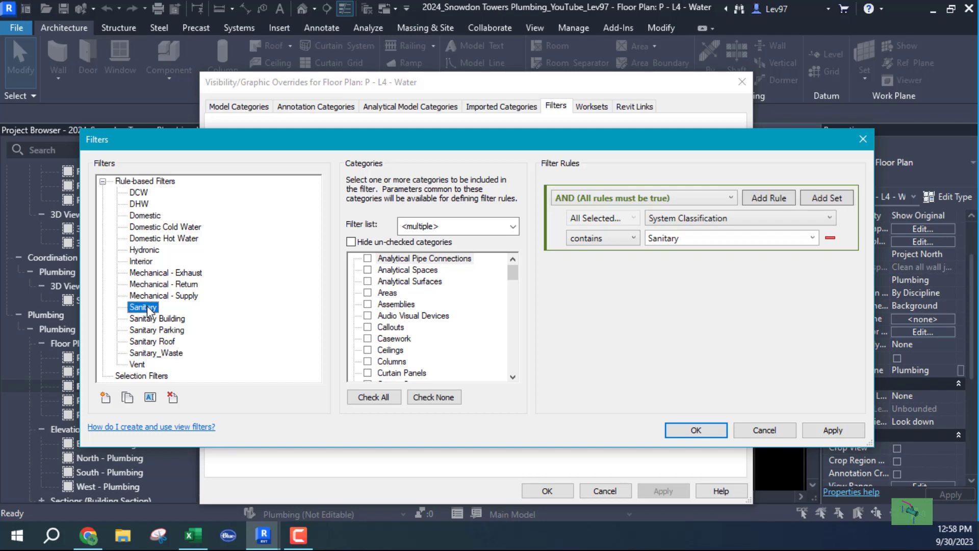
{"action": "left_click", "coordinate": [154, 351]}
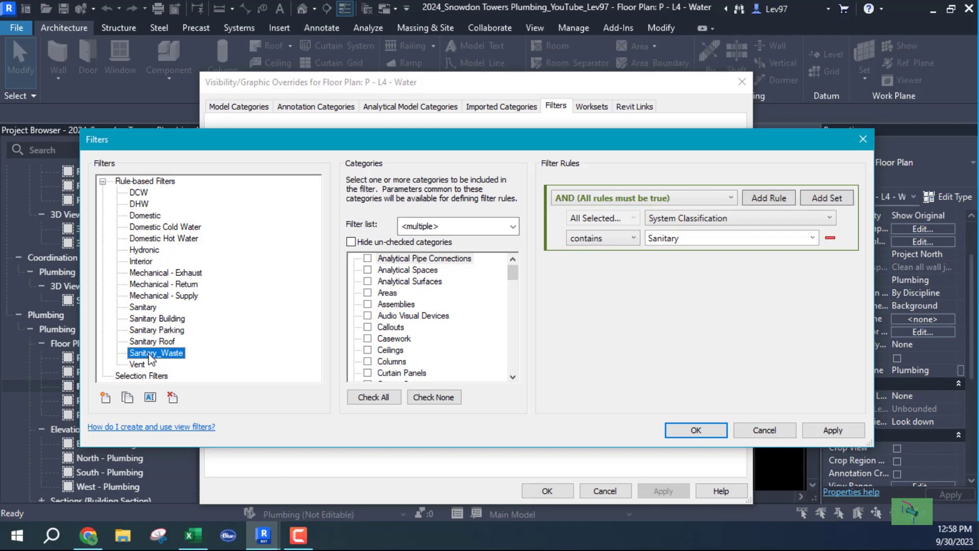
{"action": "left_click", "coordinate": [765, 430]}
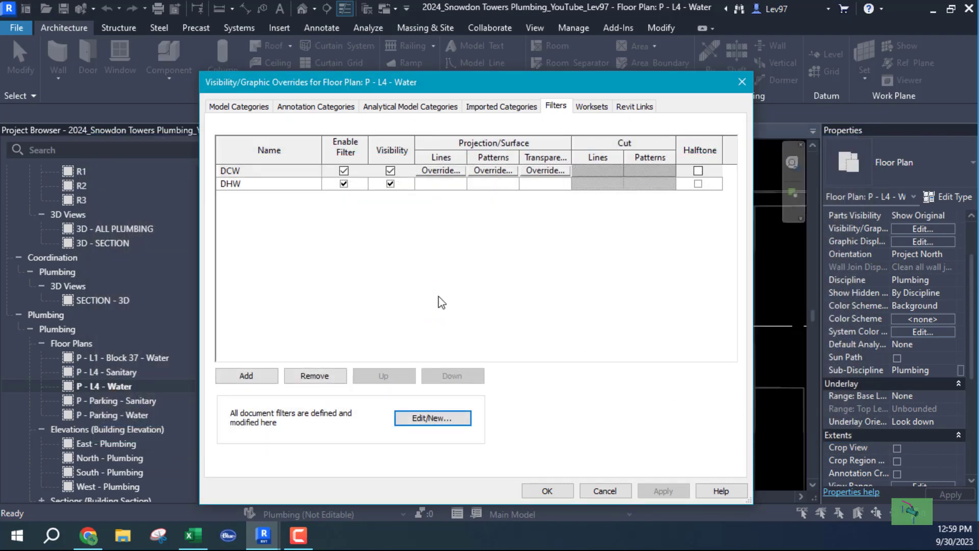
Add the Sanitary Building filter to the visibility/graphic overrides of the P - L4 - Water view
{"action": "left_click", "coordinate": [232, 376]}
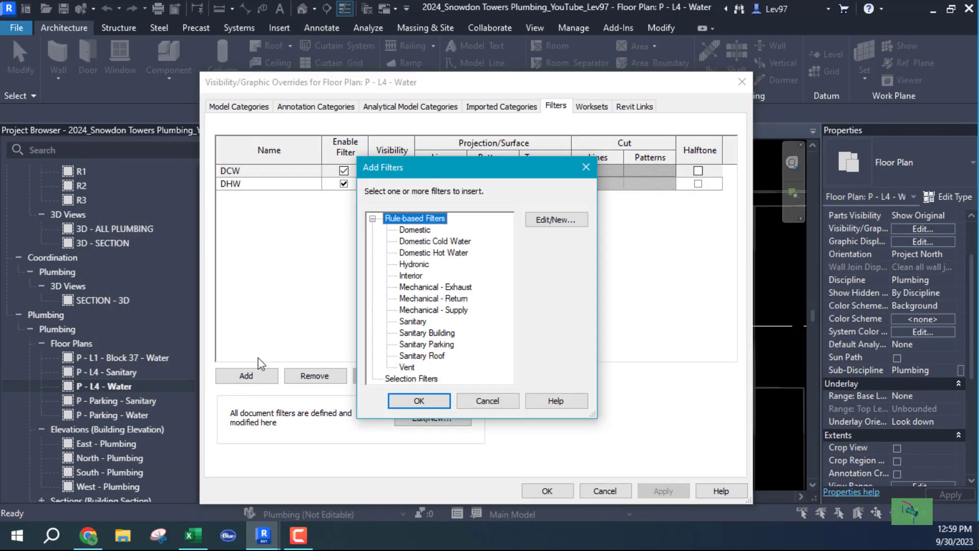
{"action": "left_click", "coordinate": [413, 333]}
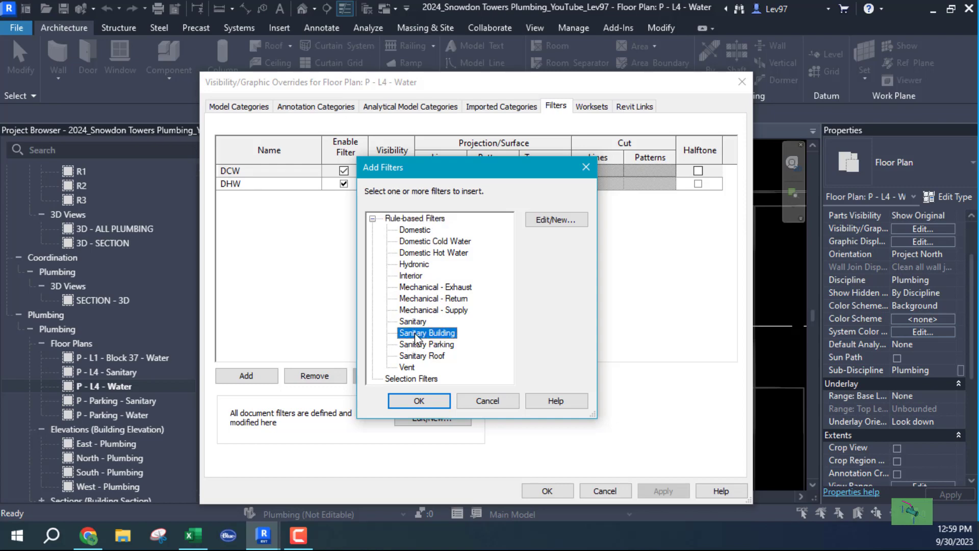
{"action": "left_click", "coordinate": [416, 400]}
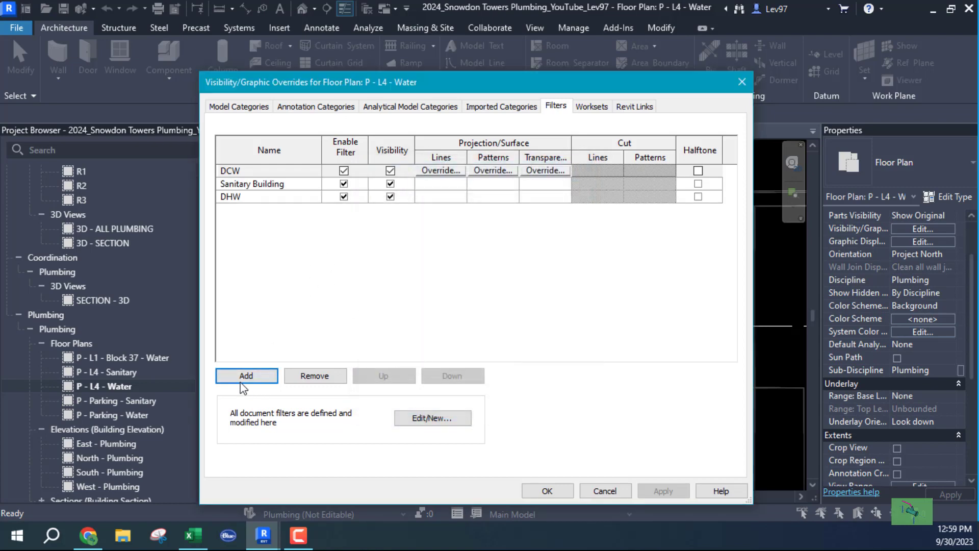
Open the filter definitions and compare the rules of the Vent and Sanitary Building filters
{"action": "left_click", "coordinate": [427, 423]}
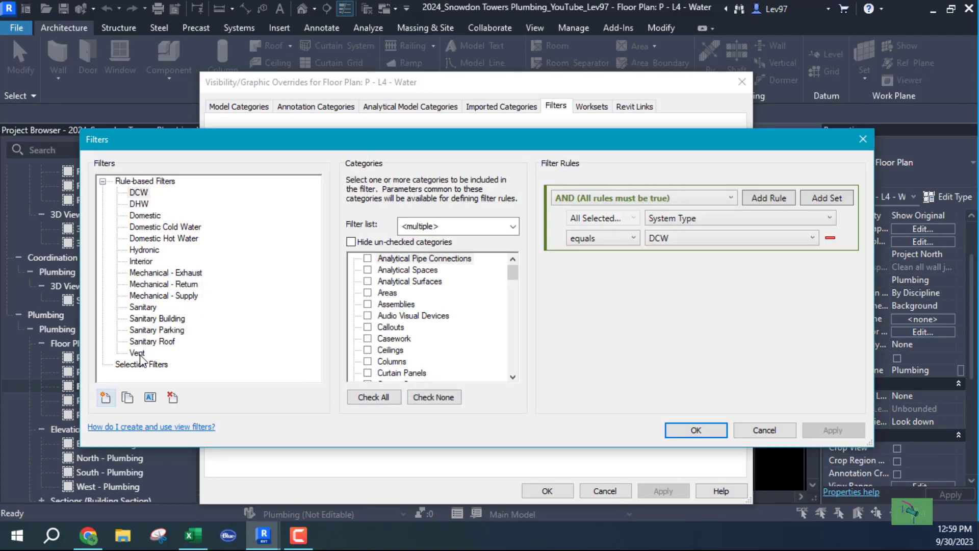
{"action": "left_click", "coordinate": [137, 353]}
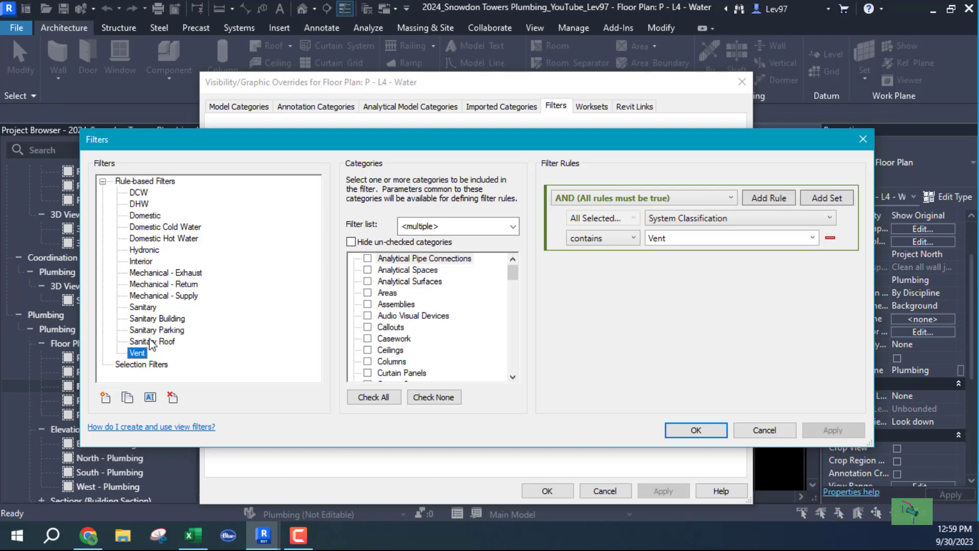
{"action": "left_click", "coordinate": [153, 319]}
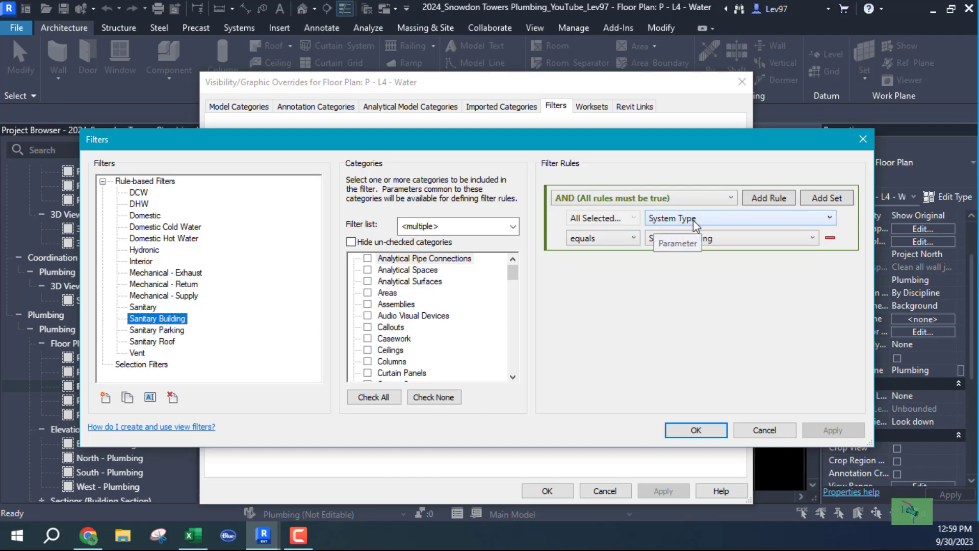
{"action": "left_click", "coordinate": [138, 353]}
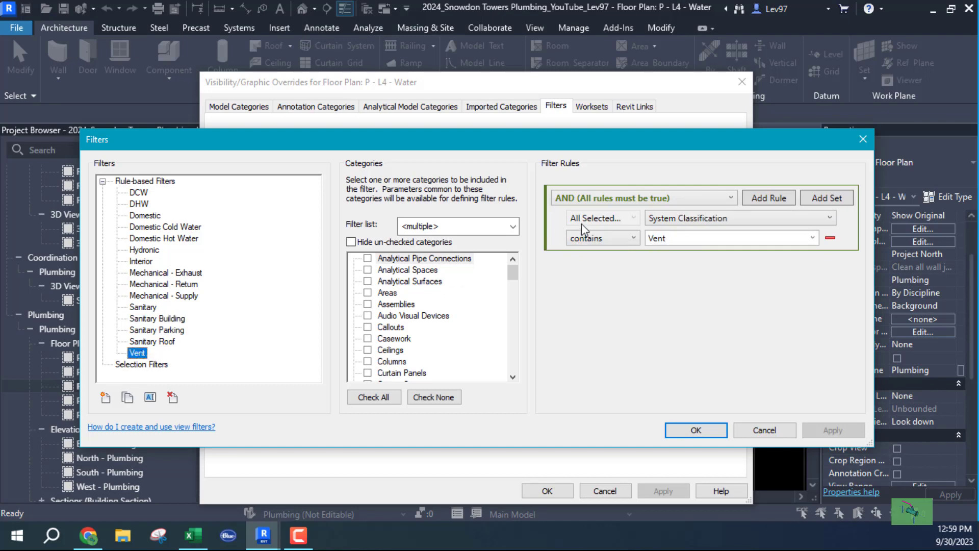
{"action": "left_click", "coordinate": [629, 215]}
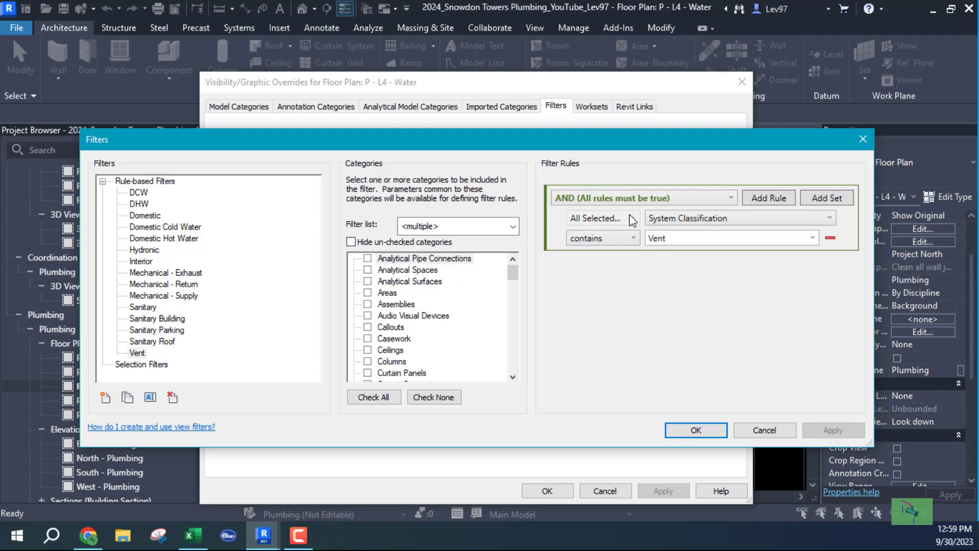
{"action": "left_click", "coordinate": [135, 353]}
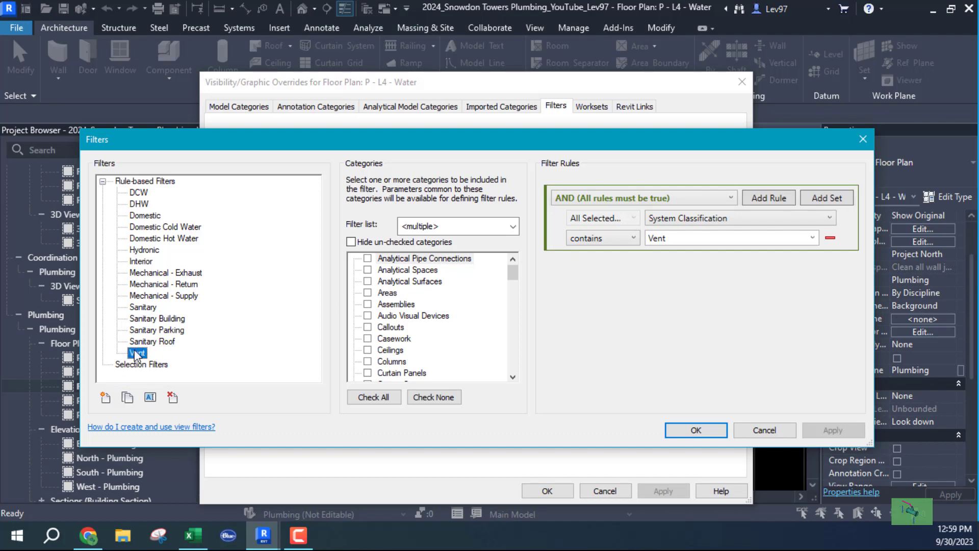
{"action": "left_click", "coordinate": [151, 320]}
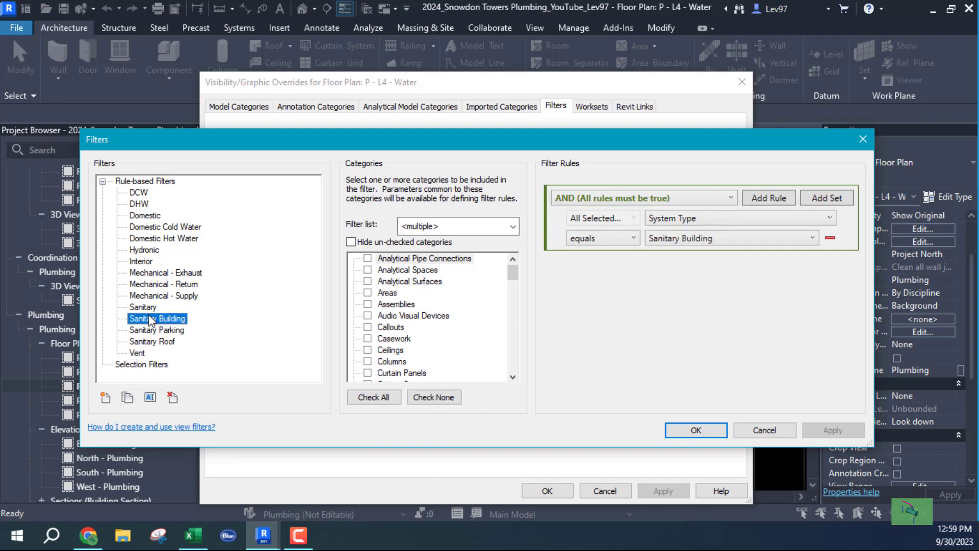
{"action": "left_click", "coordinate": [137, 354]}
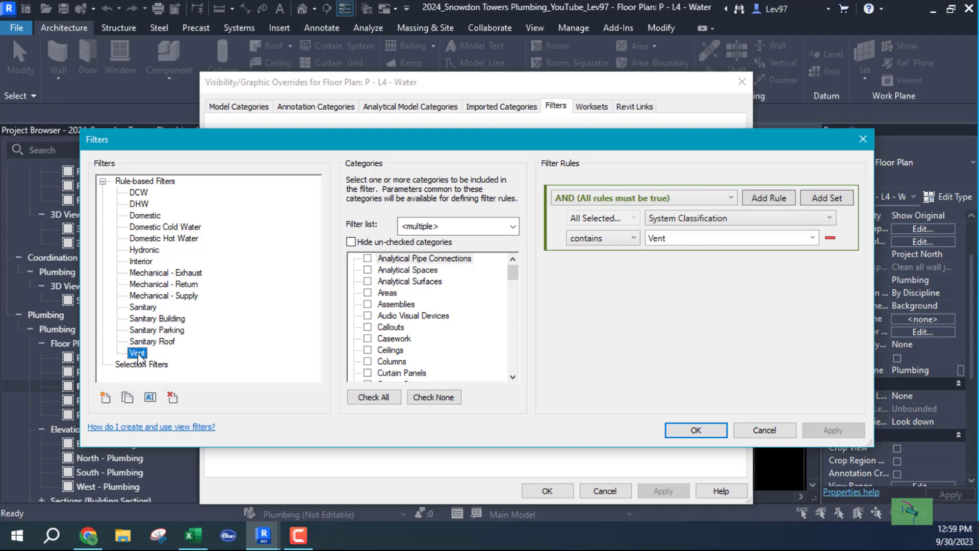
{"action": "left_click", "coordinate": [619, 239]}
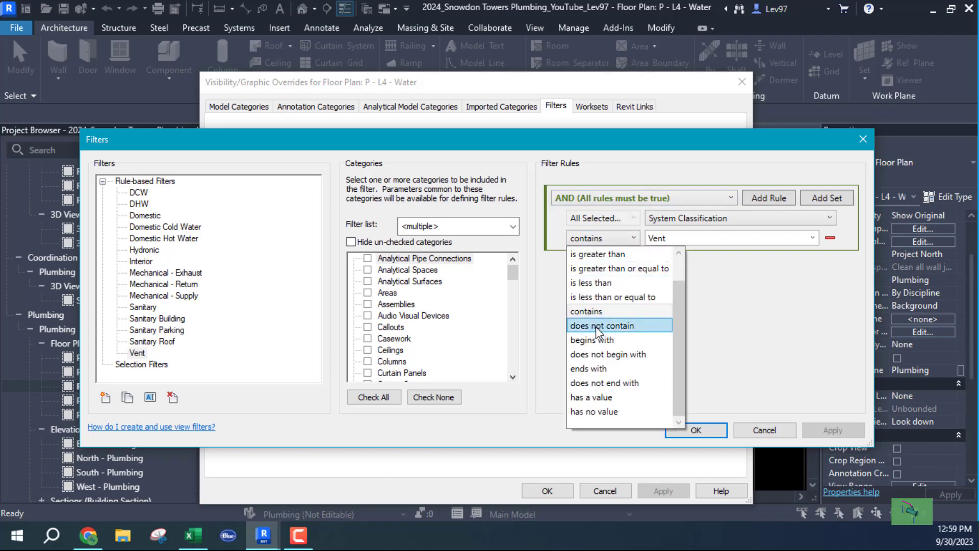
{"action": "scroll", "coordinate": [602, 322], "scroll_direction": "up", "scroll_amount": 1}
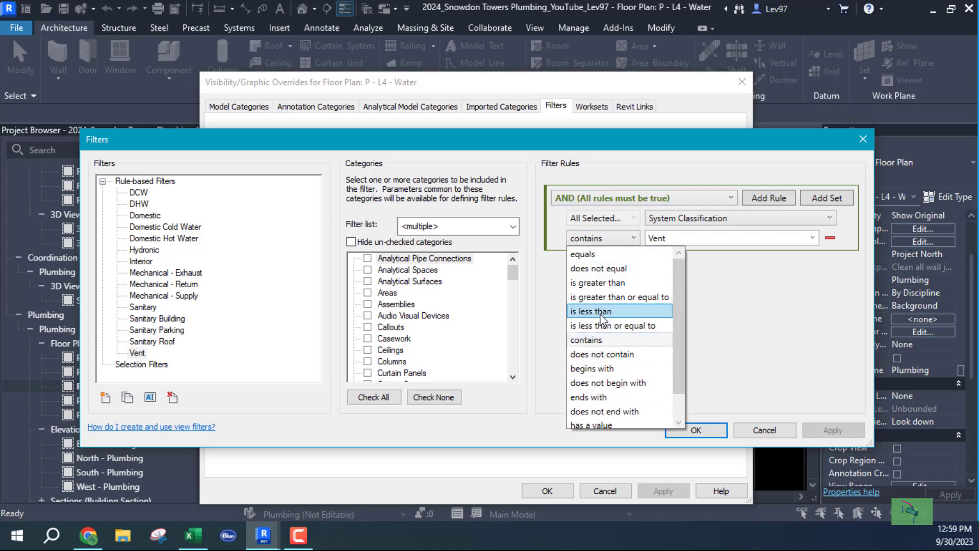
{"action": "left_click", "coordinate": [588, 255]}
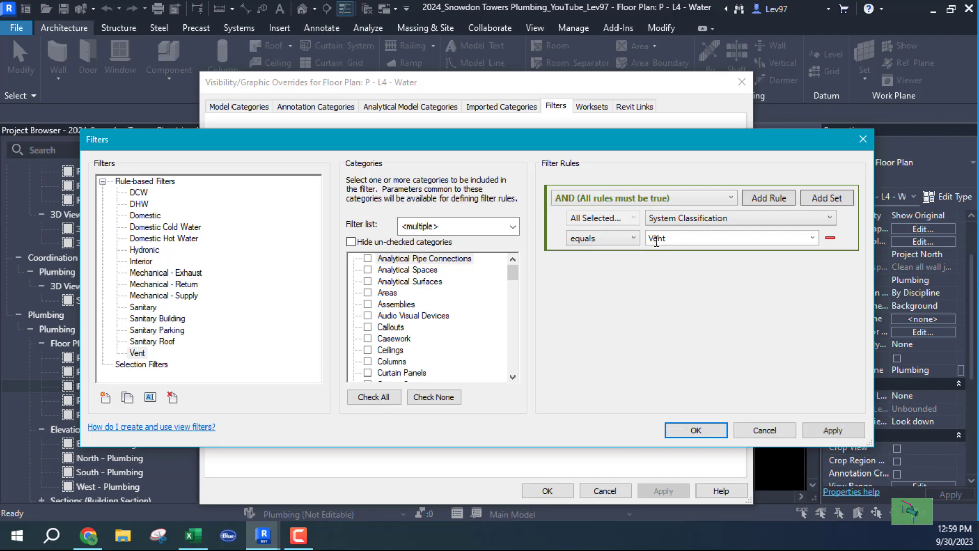
{"action": "left_click", "coordinate": [813, 238]}
{"action": "left_click", "coordinate": [813, 238]}
{"action": "left_click", "coordinate": [764, 430]}
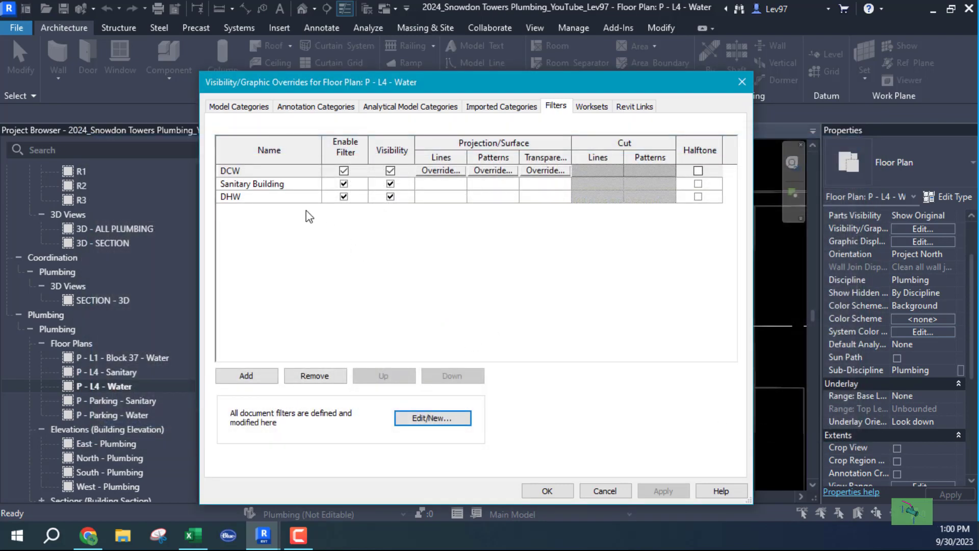
Accept the water view's filter overrides and check the system type of the vertical pipe running down from the second lavatory
{"action": "left_click", "coordinate": [548, 490]}
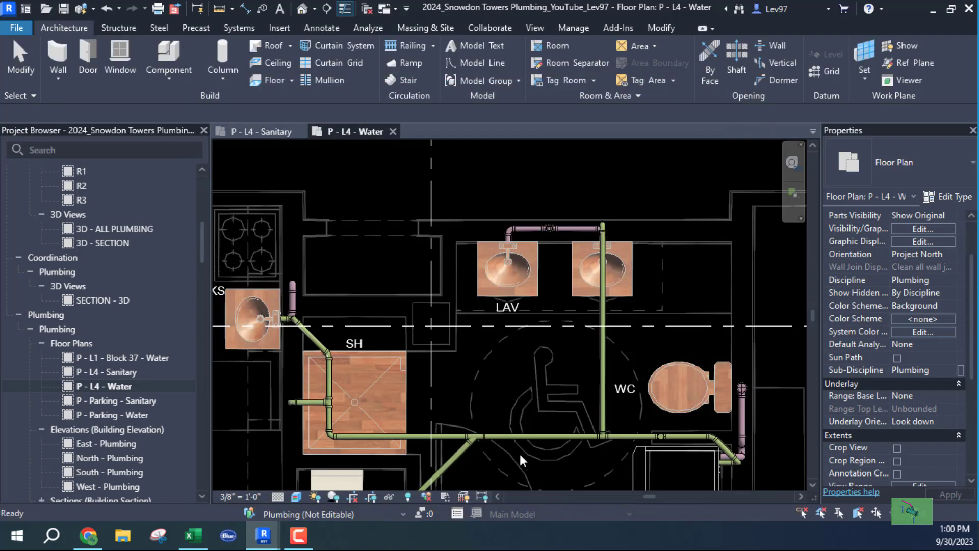
{"action": "left_click", "coordinate": [602, 368]}
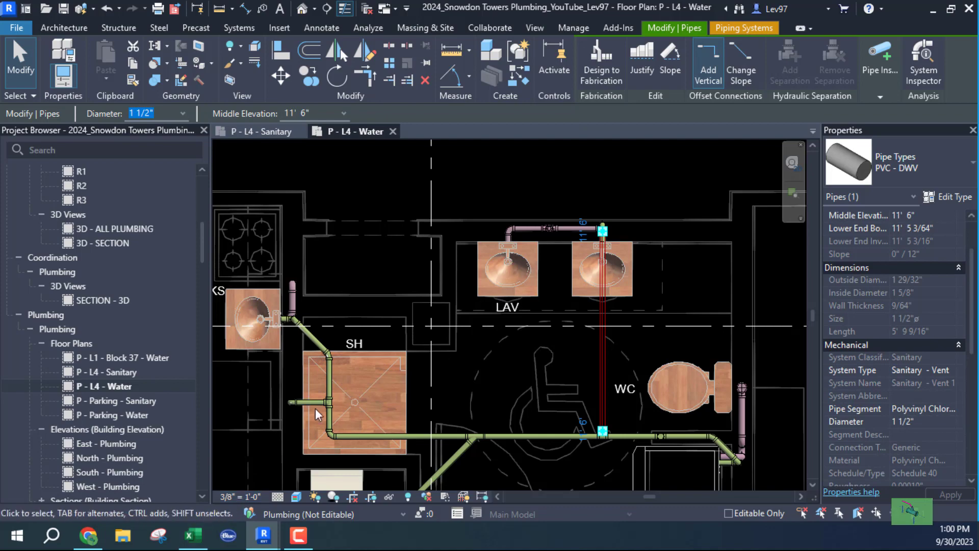
{"action": "left_click", "coordinate": [380, 257]}
Reopen the filter overrides of the P - L4 - Water view and check which filters are available to add
{"action": "key", "text": "v"}
{"action": "key", "text": "g"}
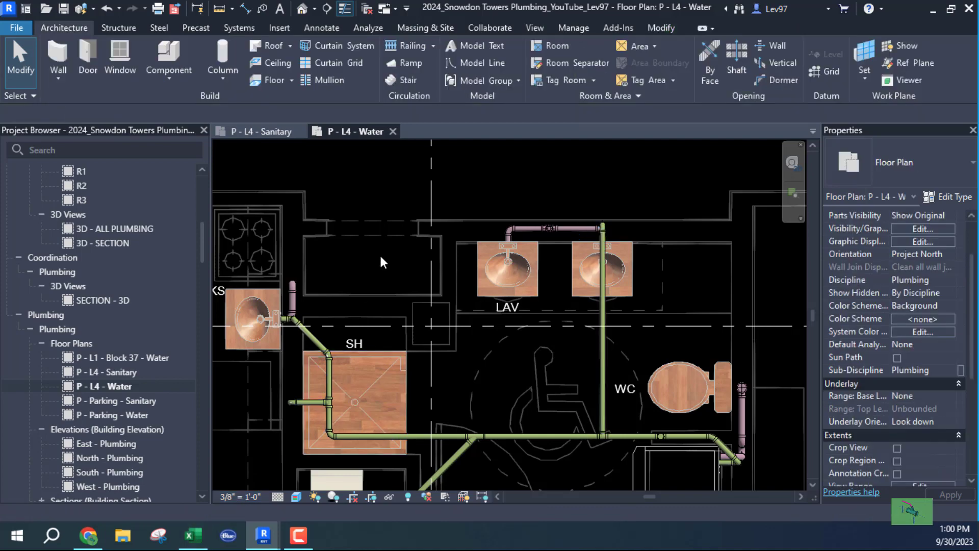
{"action": "left_click", "coordinate": [556, 107]}
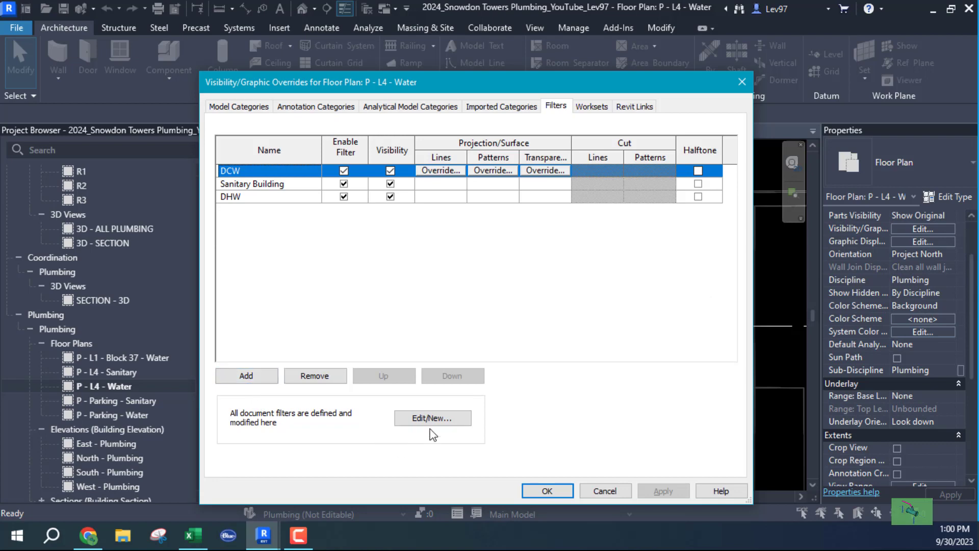
{"action": "left_click", "coordinate": [271, 377]}
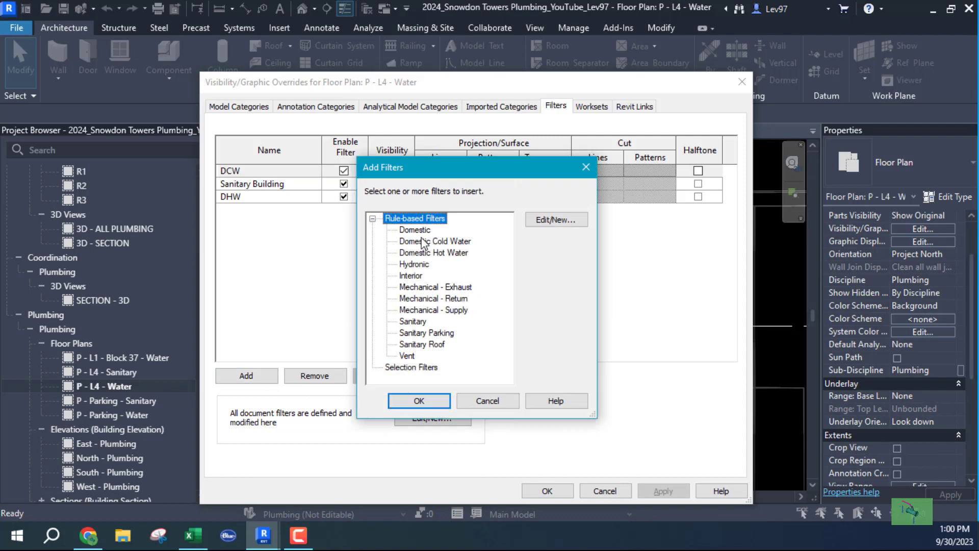
{"action": "left_click", "coordinate": [487, 402]}
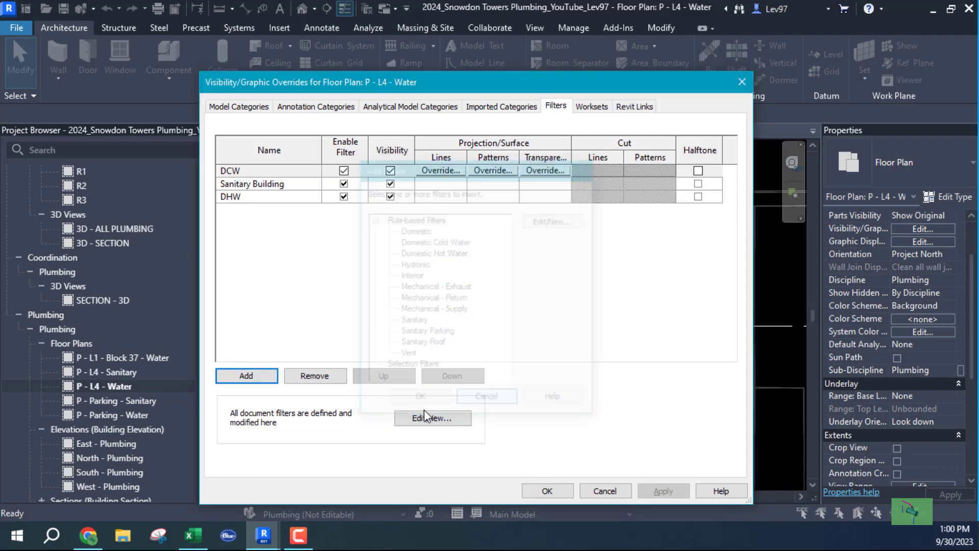
Duplicate the Sanitary filter in the filter definitions and rename the copy Vent_System
{"action": "left_click", "coordinate": [428, 419]}
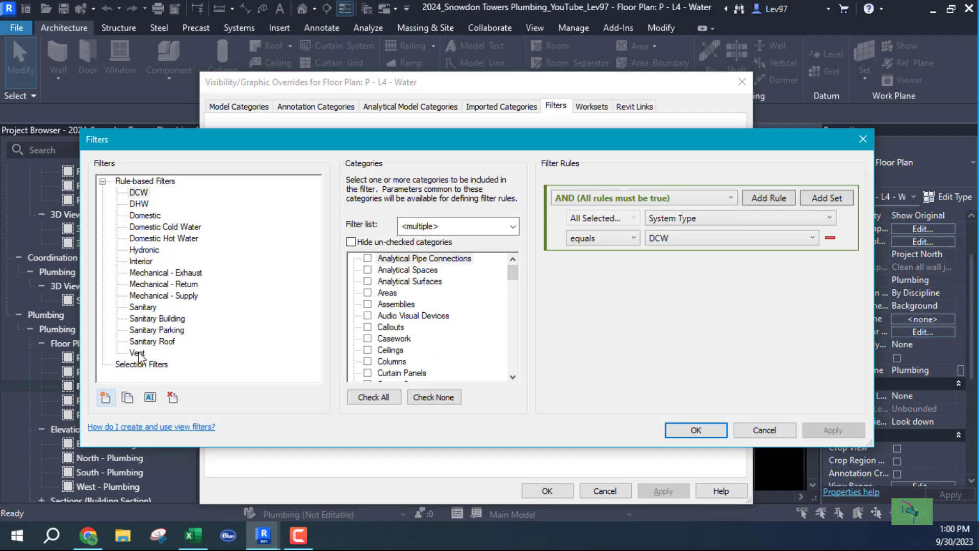
{"action": "left_click", "coordinate": [145, 307]}
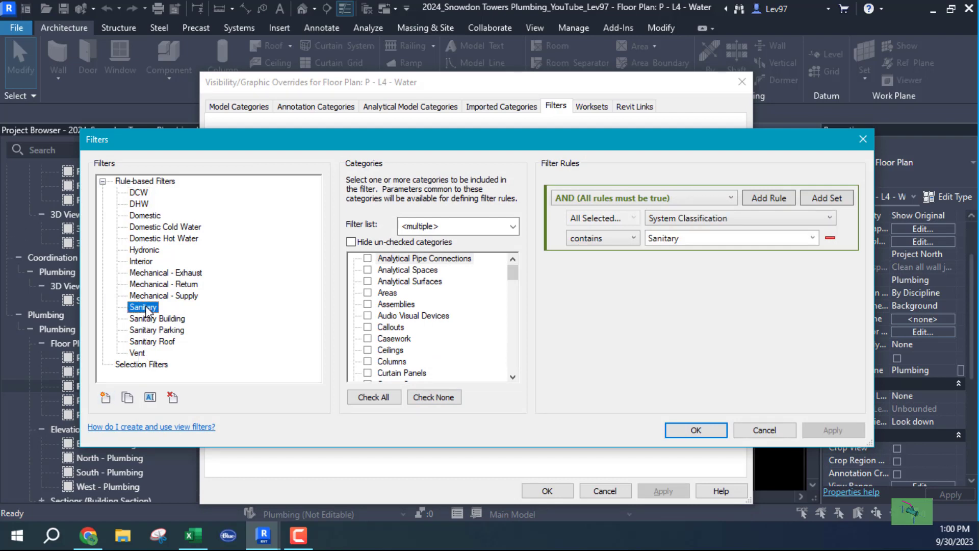
{"action": "right_click", "coordinate": [147, 311]}
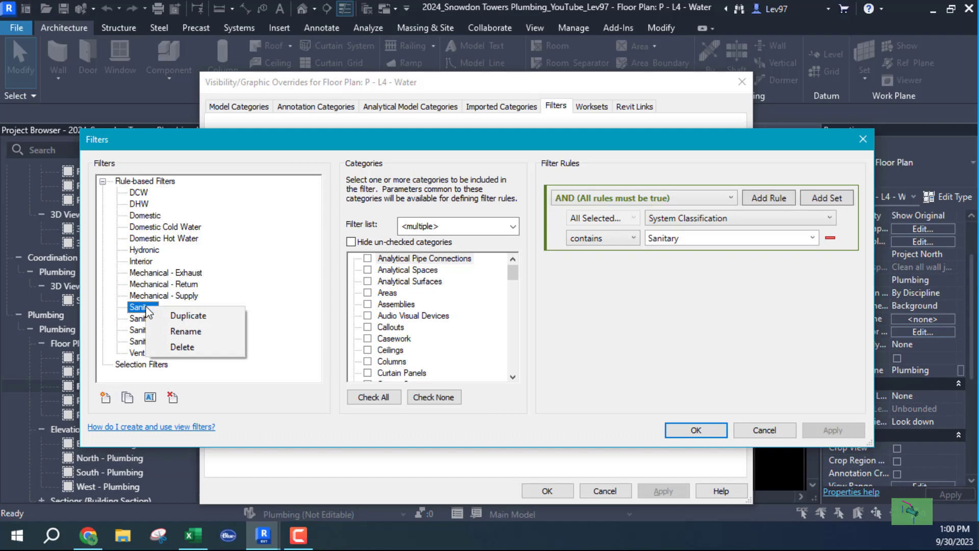
{"action": "left_click", "coordinate": [192, 316]}
{"action": "left_click", "coordinate": [148, 364]}
{"action": "right_click", "coordinate": [148, 365]}
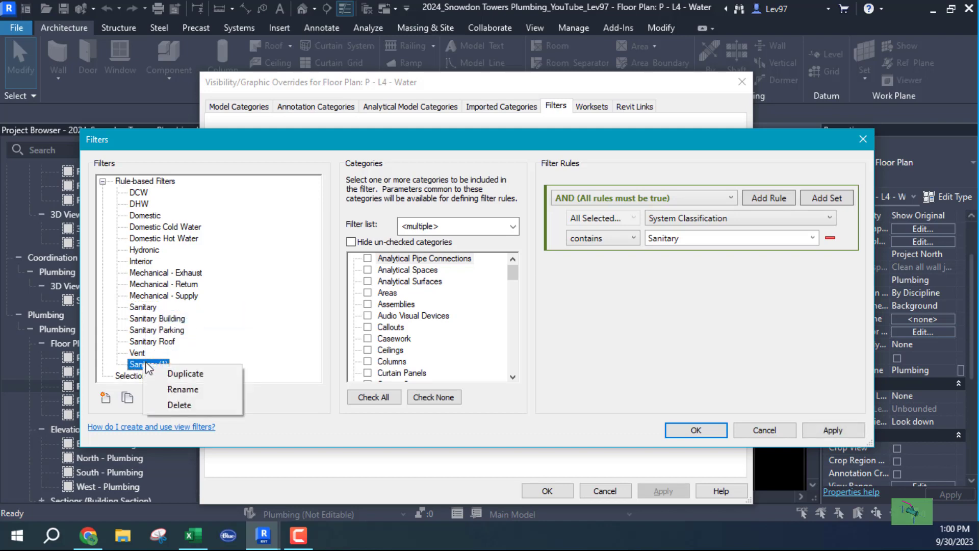
{"action": "left_click", "coordinate": [182, 390]}
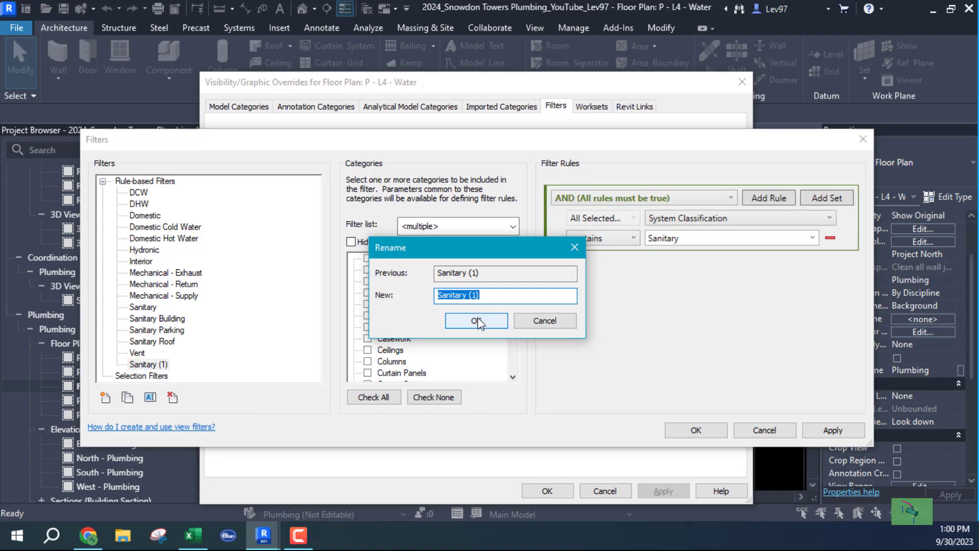
{"action": "type", "text": "Vent_System"}
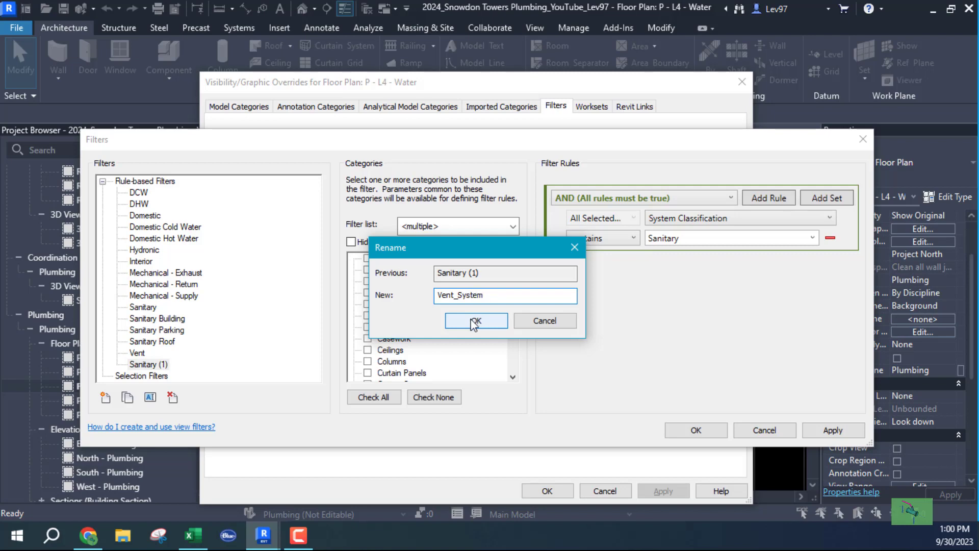
{"action": "left_click", "coordinate": [476, 322]}
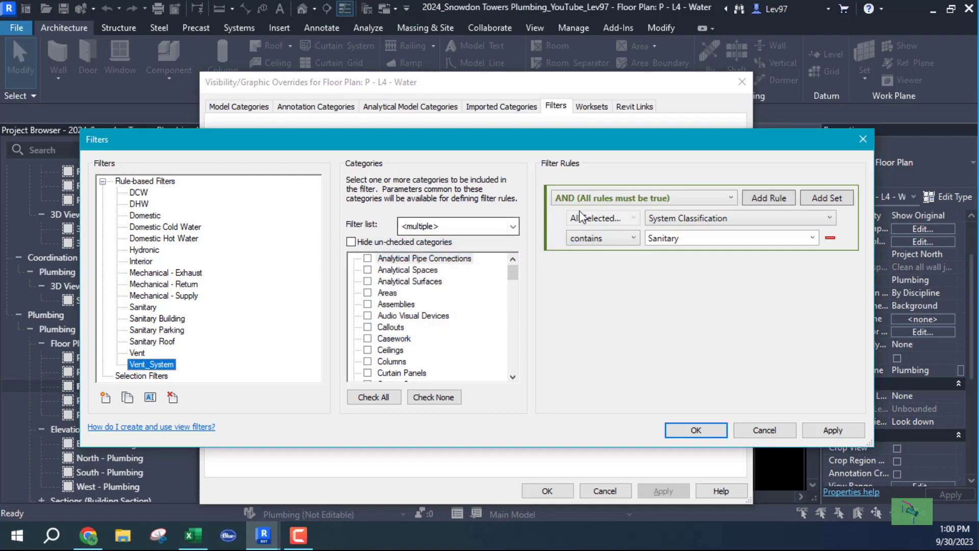
Set the Vent_System filter rule's operator to equals and check which System Classification values it offers
{"action": "left_click", "coordinate": [606, 240]}
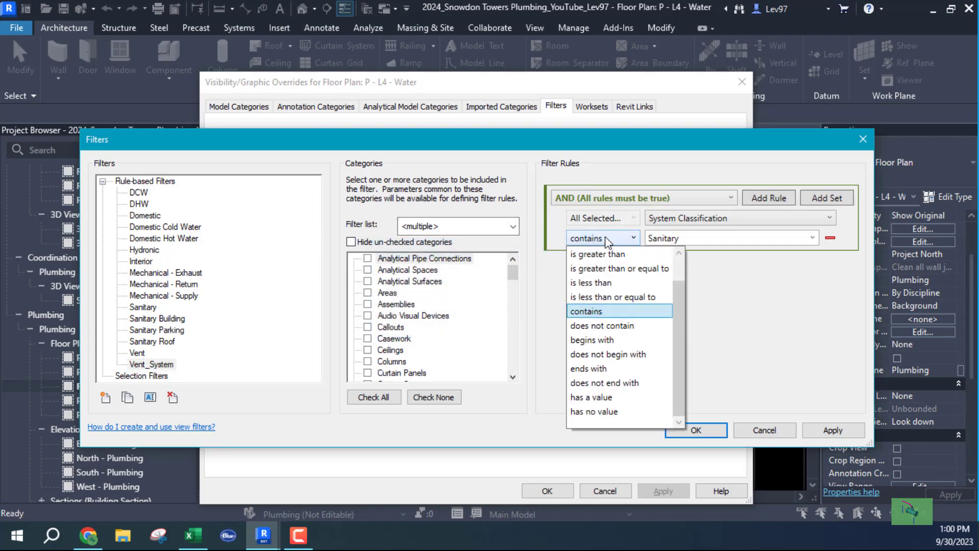
{"action": "scroll", "coordinate": [605, 276], "scroll_direction": "up", "scroll_amount": 1}
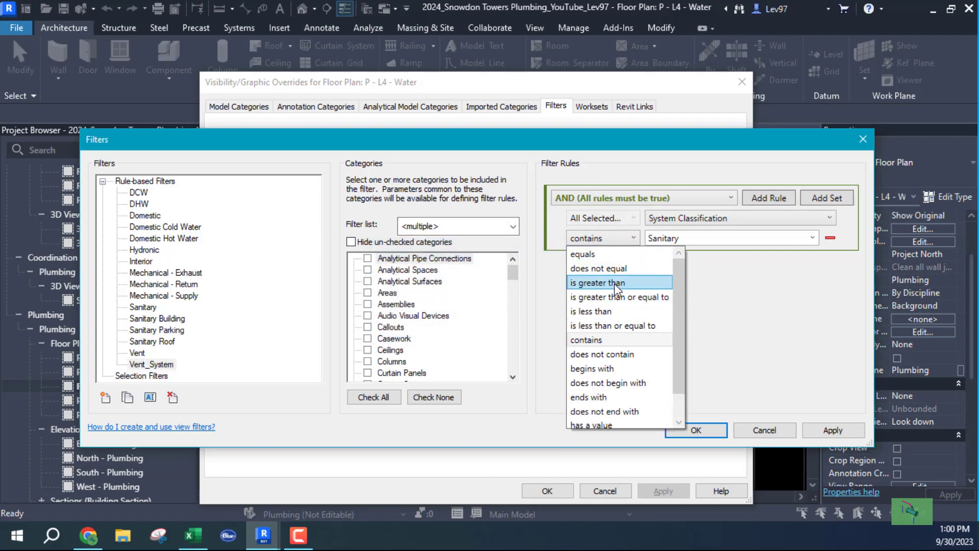
{"action": "left_click", "coordinate": [585, 255]}
{"action": "left_click", "coordinate": [810, 237]}
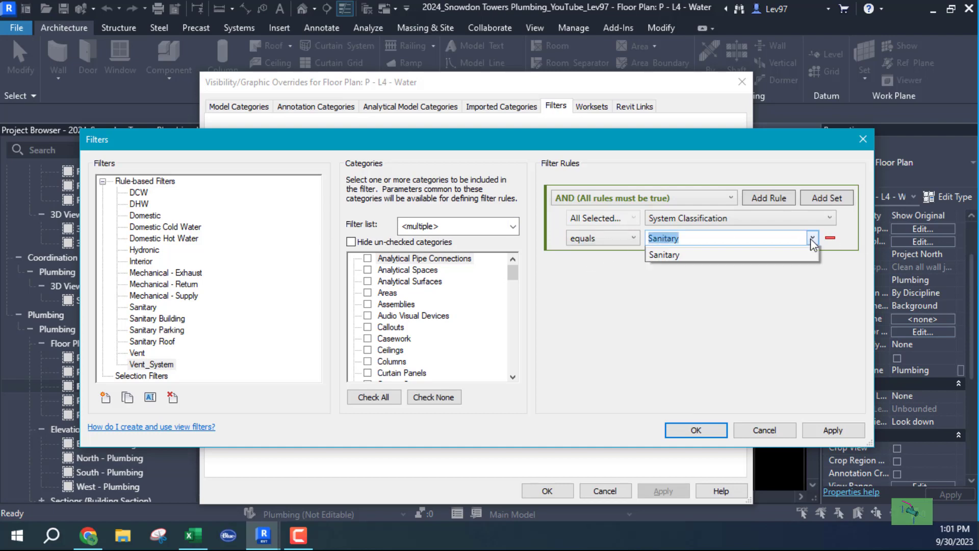
{"action": "left_click", "coordinate": [811, 237]}
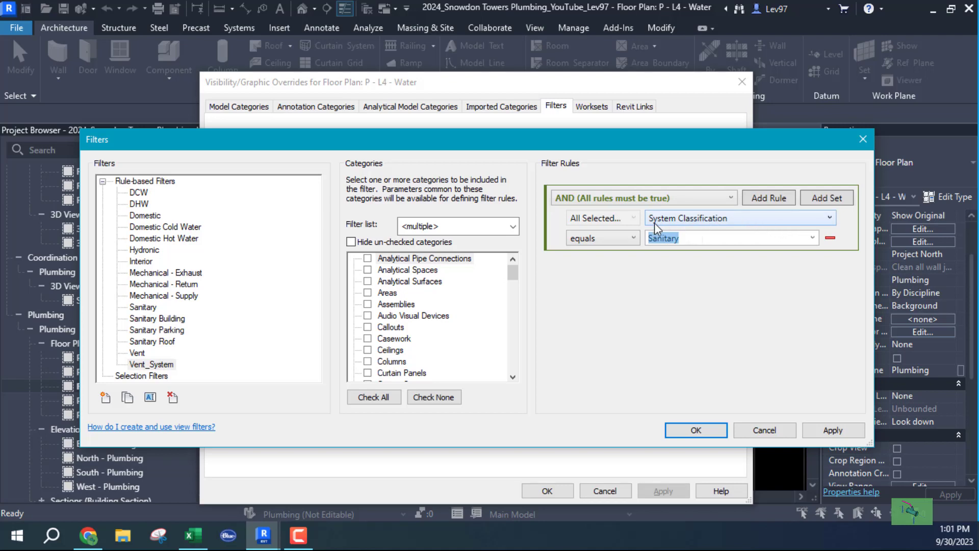
Base the Vent_System filter rule on System Type and set its value to Sanitary - Vent
{"action": "left_click", "coordinate": [741, 224]}
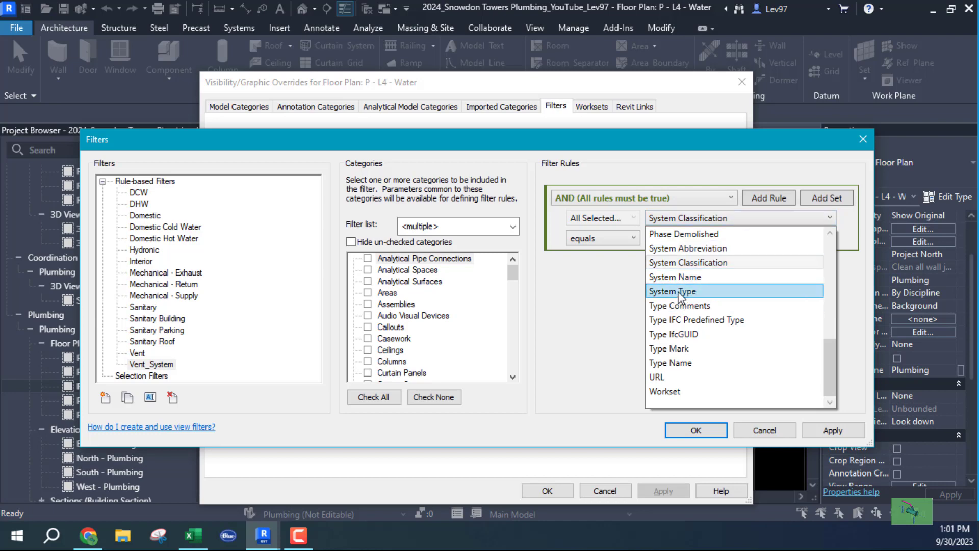
{"action": "left_click", "coordinate": [601, 302]}
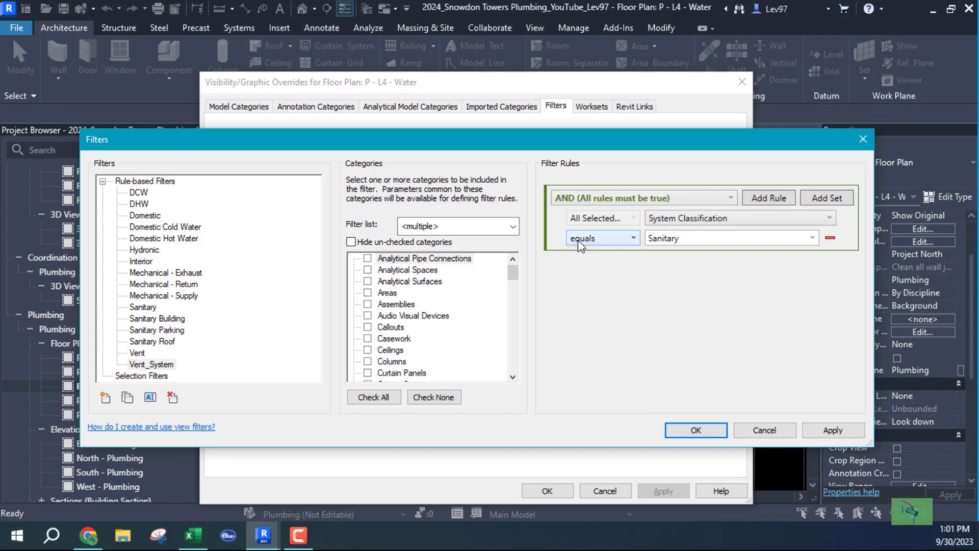
{"action": "left_click", "coordinate": [813, 238]}
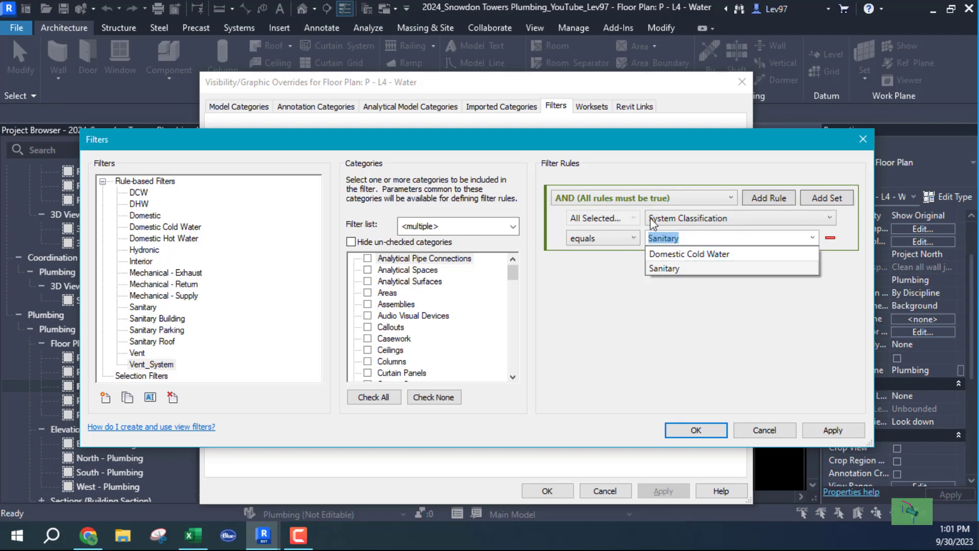
{"action": "left_click", "coordinate": [761, 217]}
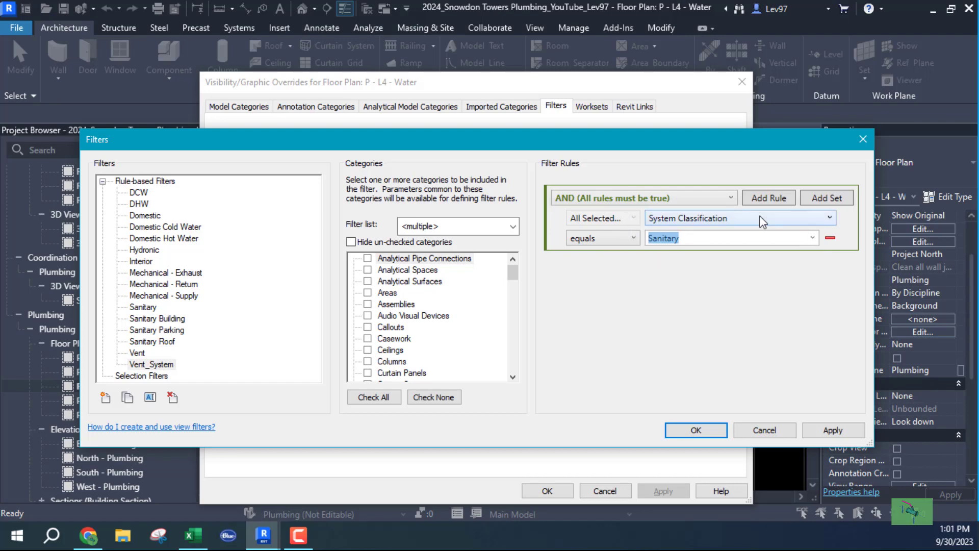
{"action": "left_click", "coordinate": [761, 217]}
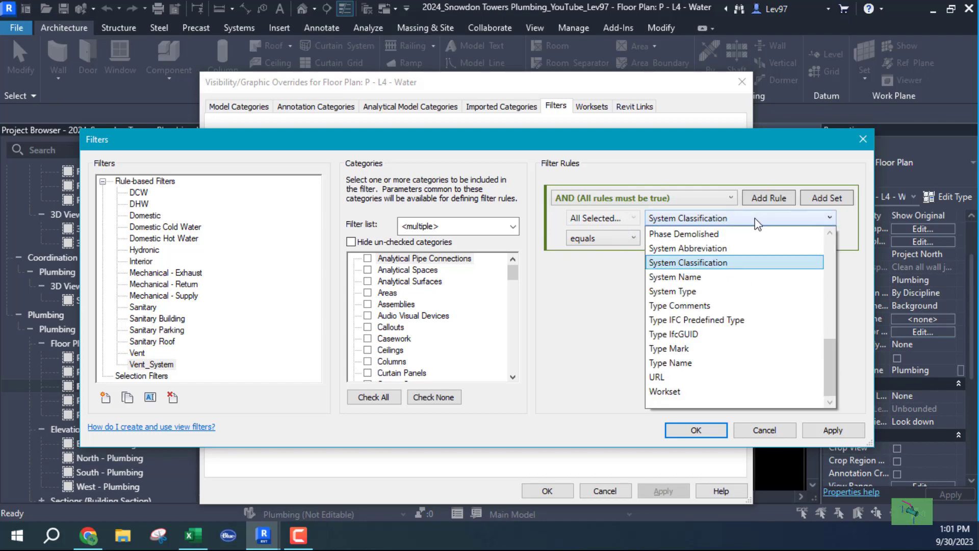
{"action": "left_click", "coordinate": [668, 292]}
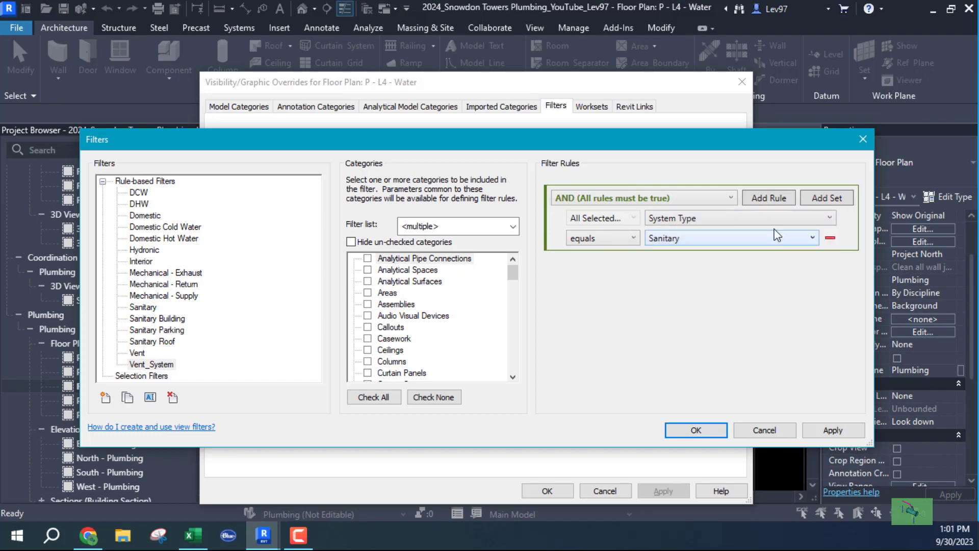
{"action": "left_click", "coordinate": [712, 239]}
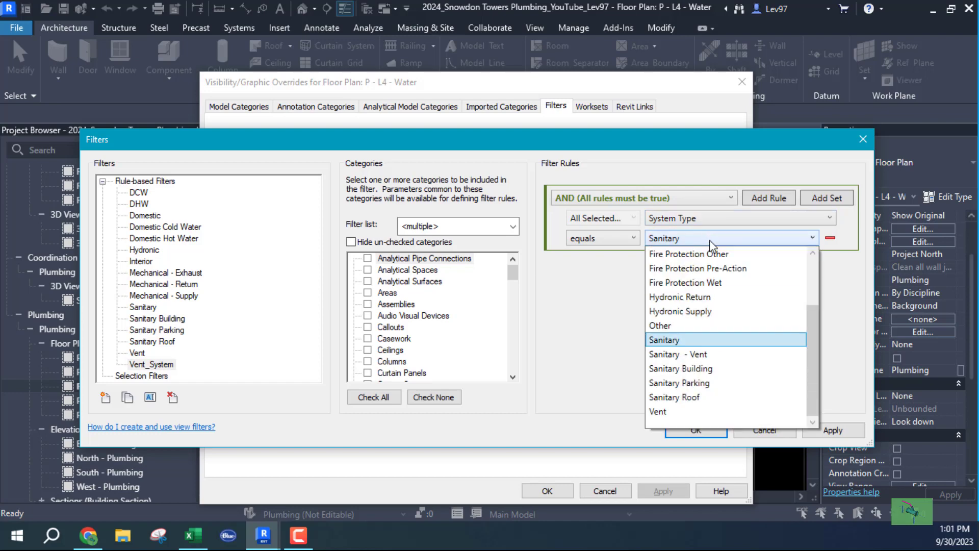
{"action": "left_click", "coordinate": [665, 352]}
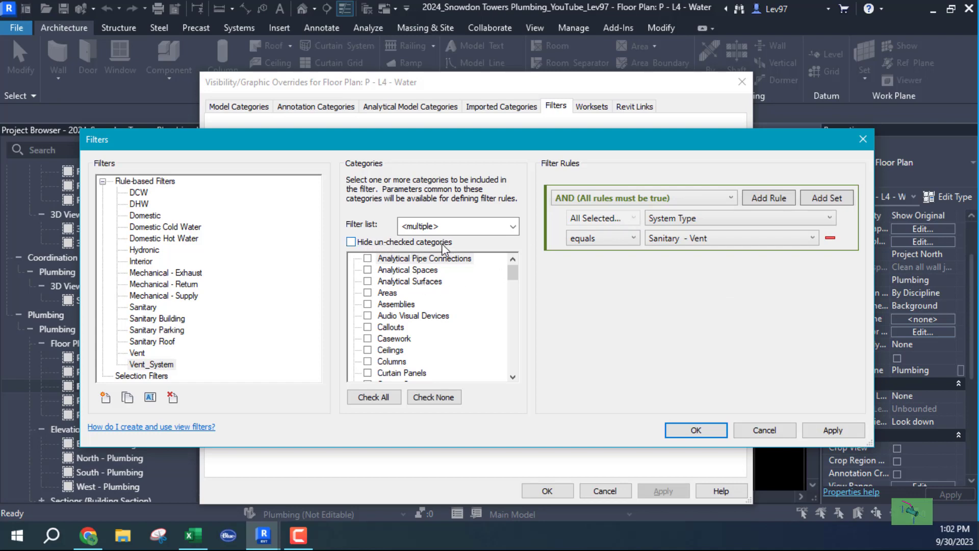
Review the categories checked for Vent_System and add this filter to the P - L4 - Water view's overrides
{"action": "left_click", "coordinate": [351, 242]}
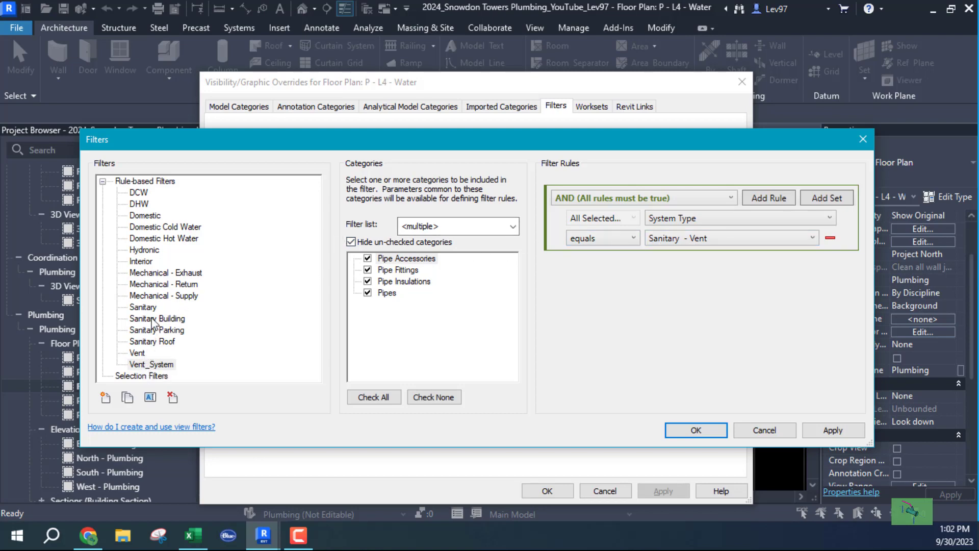
{"action": "left_click", "coordinate": [698, 430]}
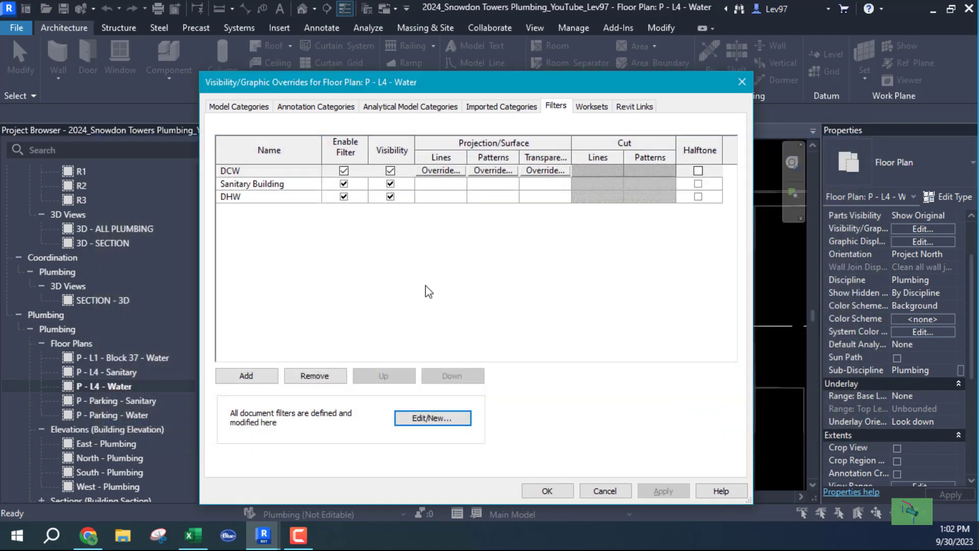
{"action": "left_click", "coordinate": [246, 376]}
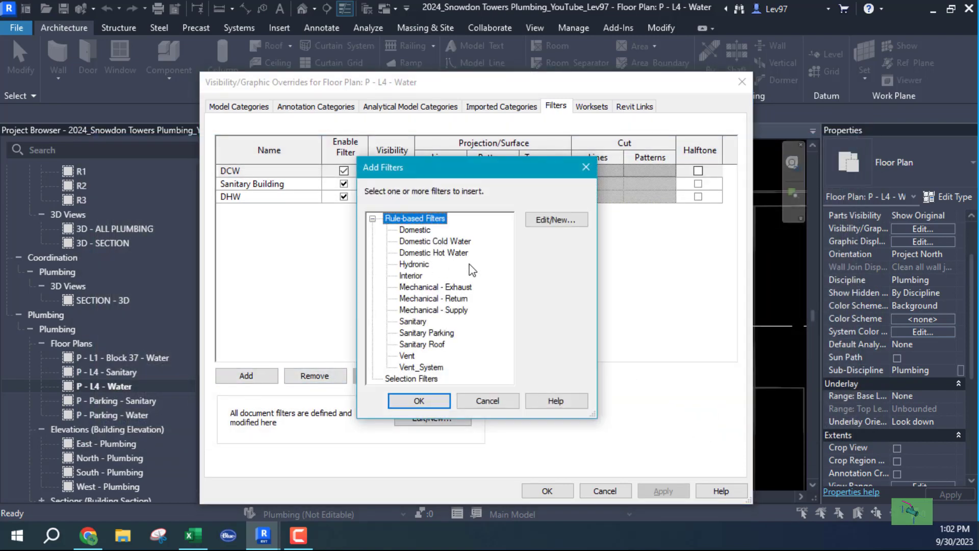
{"action": "left_click", "coordinate": [414, 367]}
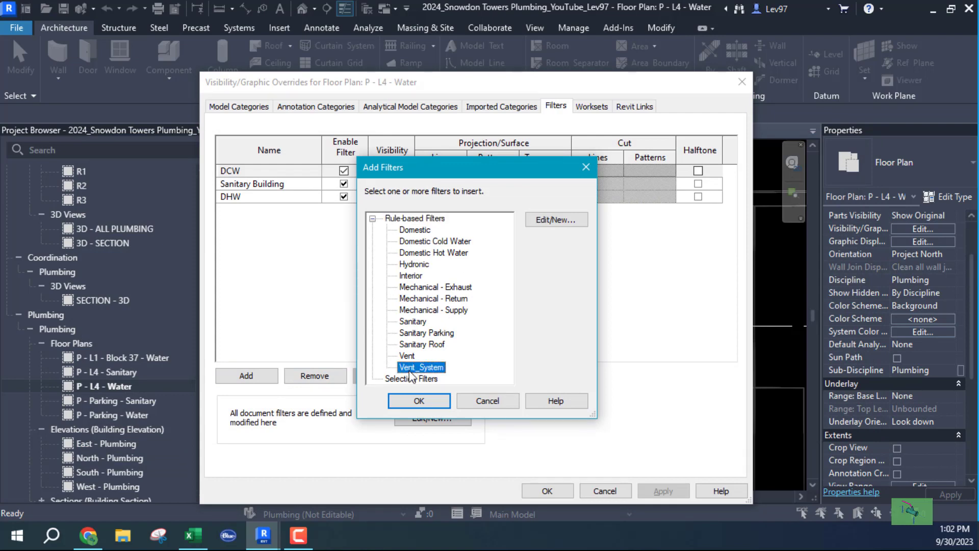
{"action": "left_click", "coordinate": [424, 400]}
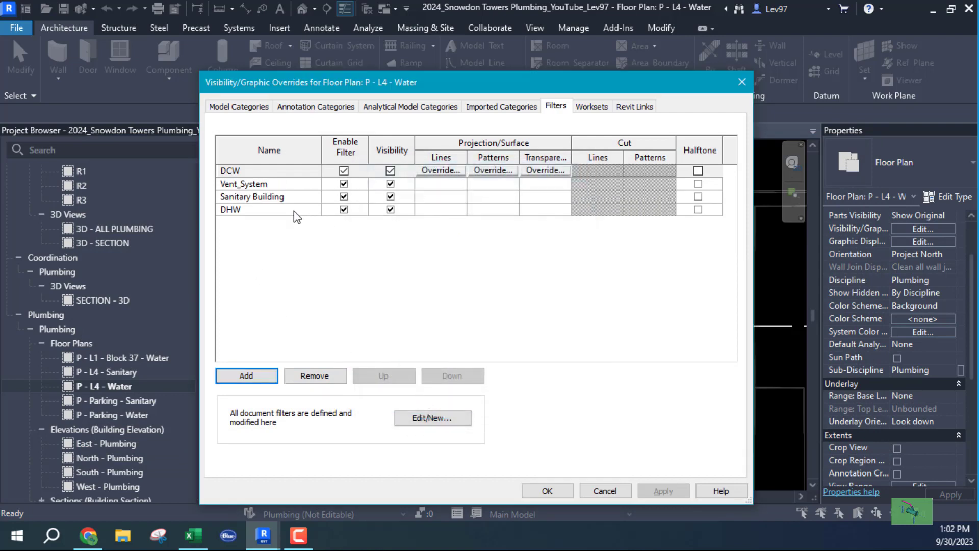
Review the rule and checked categories of the Sanitary Building filter in the filter definitions
{"action": "left_click", "coordinate": [433, 418]}
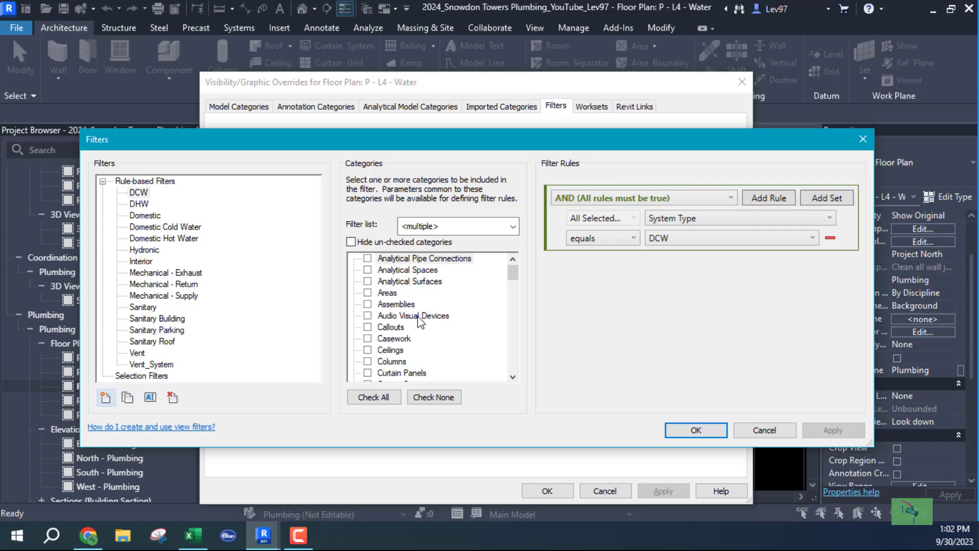
{"action": "left_click", "coordinate": [148, 319]}
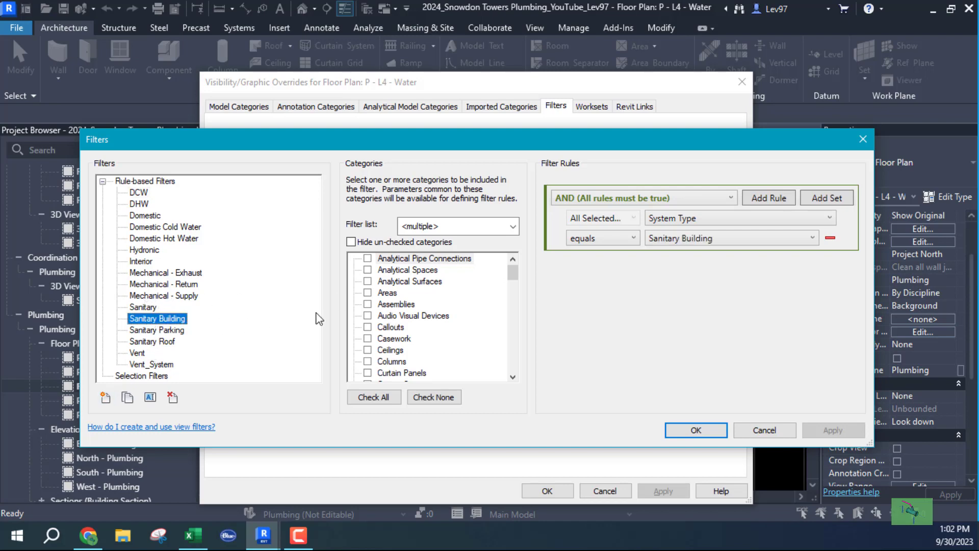
{"action": "left_click", "coordinate": [351, 242]}
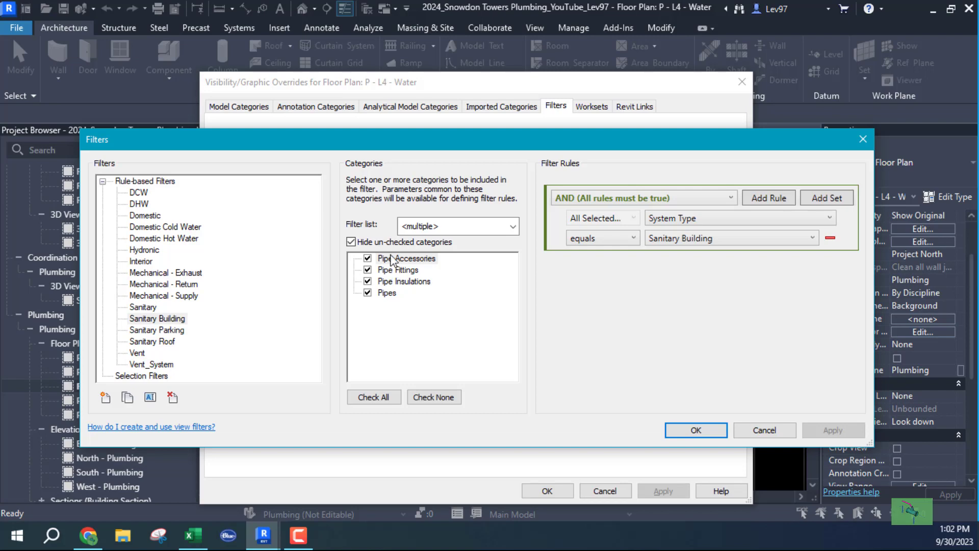
{"action": "left_click", "coordinate": [696, 431]}
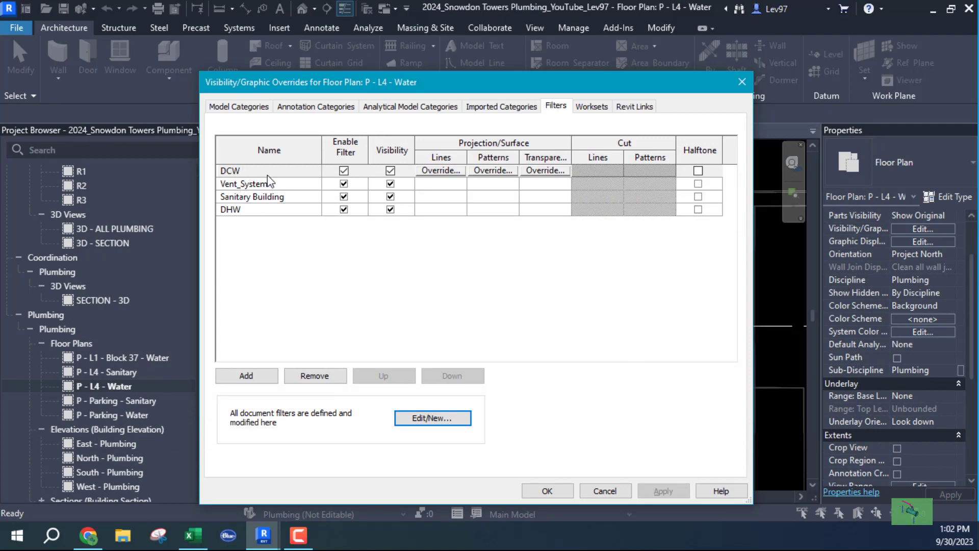
Turn off the visibility of the DCW and DHW filters and apply the overrides to the water view
{"action": "left_click", "coordinate": [391, 170]}
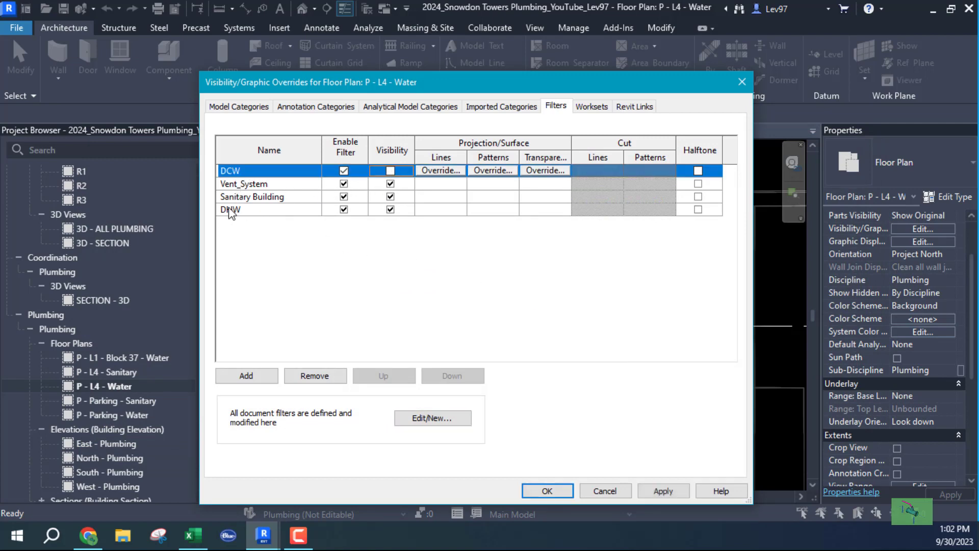
{"action": "left_click", "coordinate": [392, 210]}
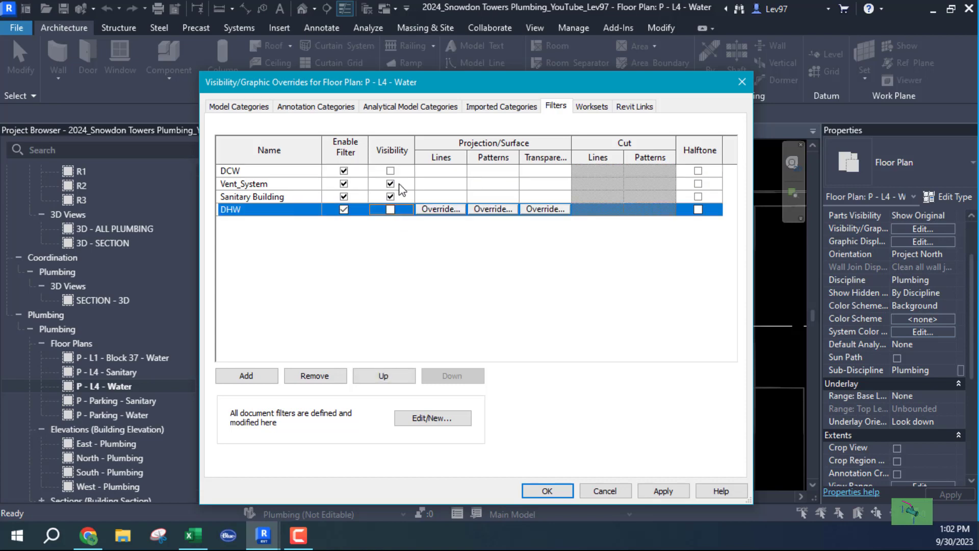
{"action": "left_click", "coordinate": [546, 490]}
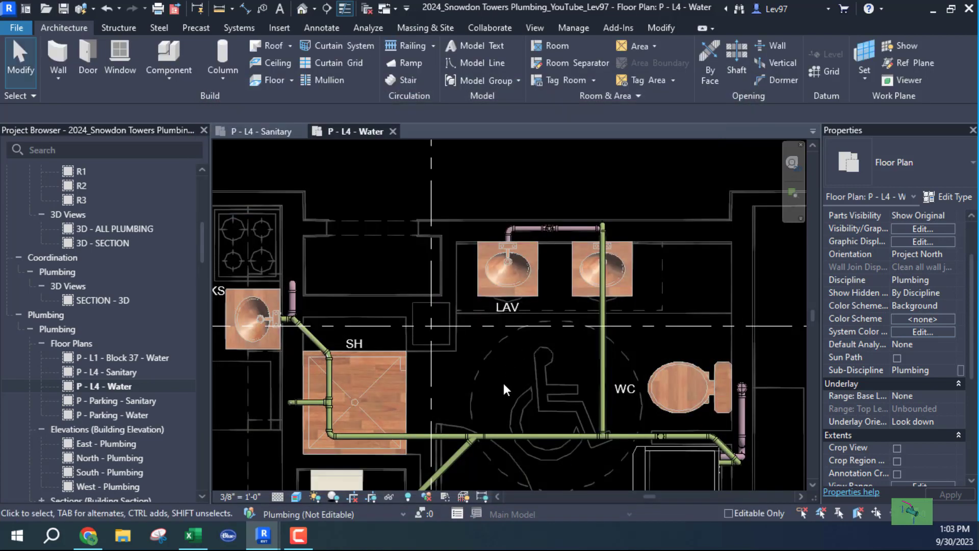
{"action": "scroll", "coordinate": [499, 381], "scroll_direction": "down", "scroll_amount": 4}
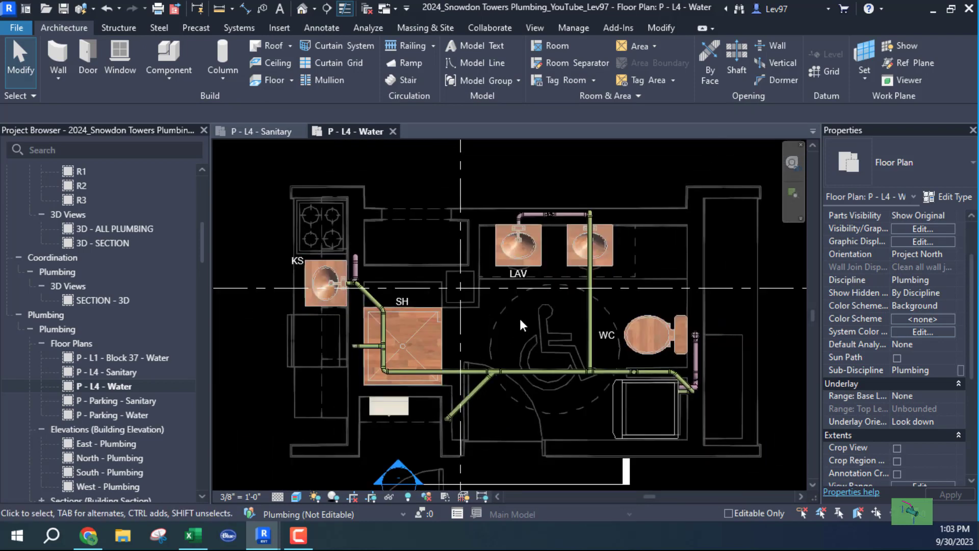
Make the DCW and DHW filters visible in the water view and hide Vent_System and Sanitary Building
{"action": "key", "text": "v"}
{"action": "key", "text": "v"}
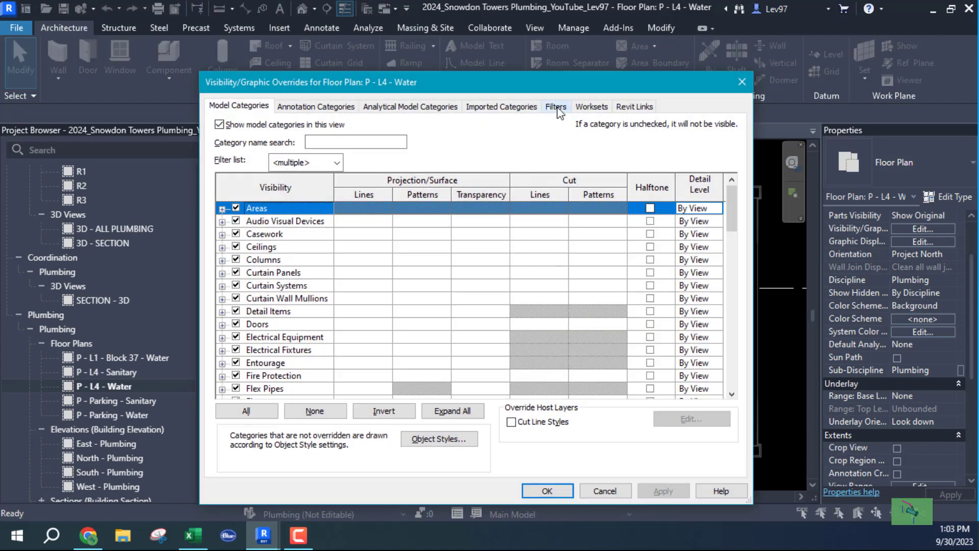
{"action": "left_click", "coordinate": [556, 106]}
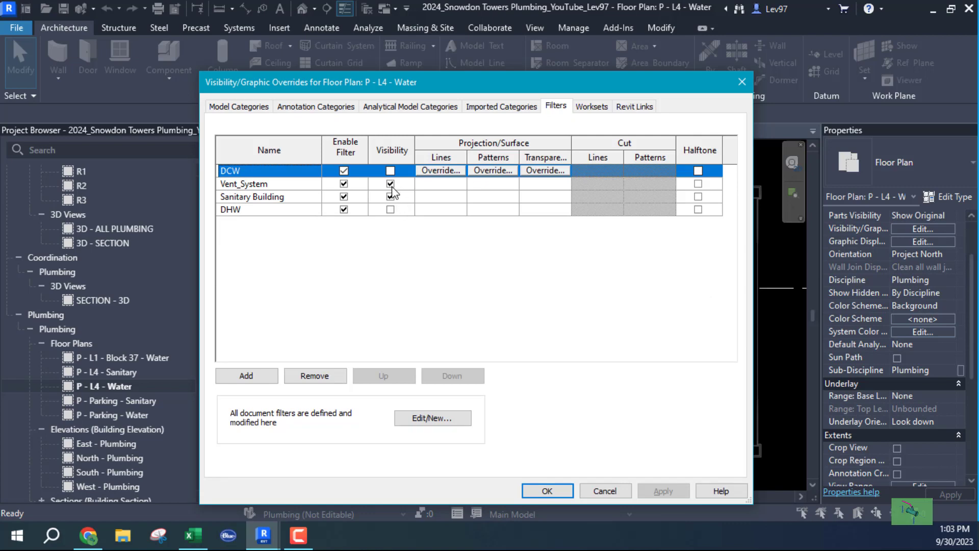
{"action": "left_click", "coordinate": [390, 171]}
{"action": "left_click", "coordinate": [391, 209]}
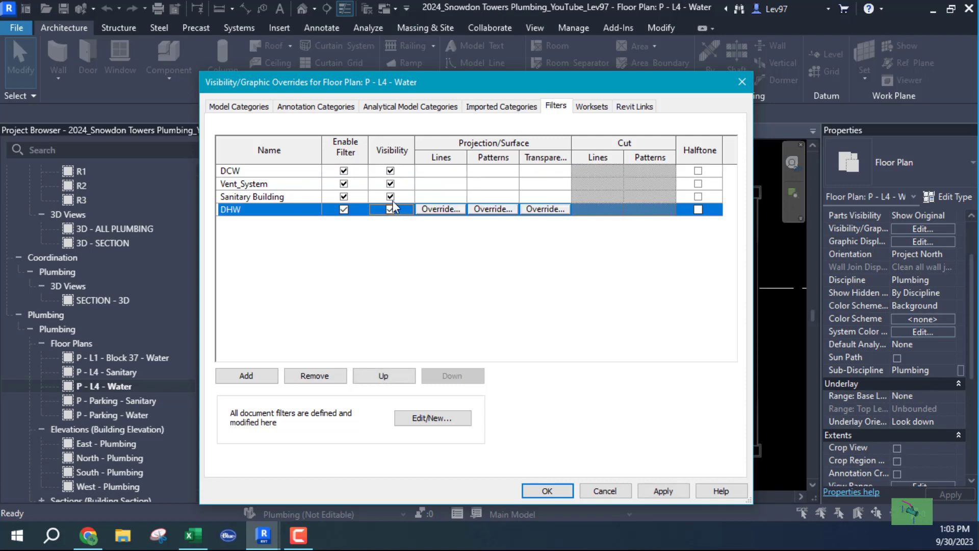
{"action": "left_click", "coordinate": [391, 197]}
{"action": "left_click", "coordinate": [391, 184]}
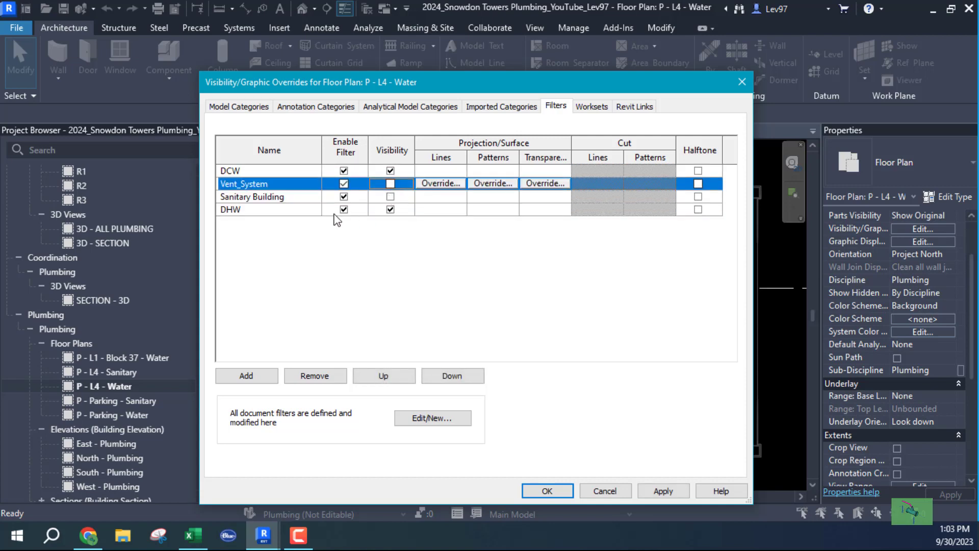
{"action": "left_click", "coordinate": [548, 493]}
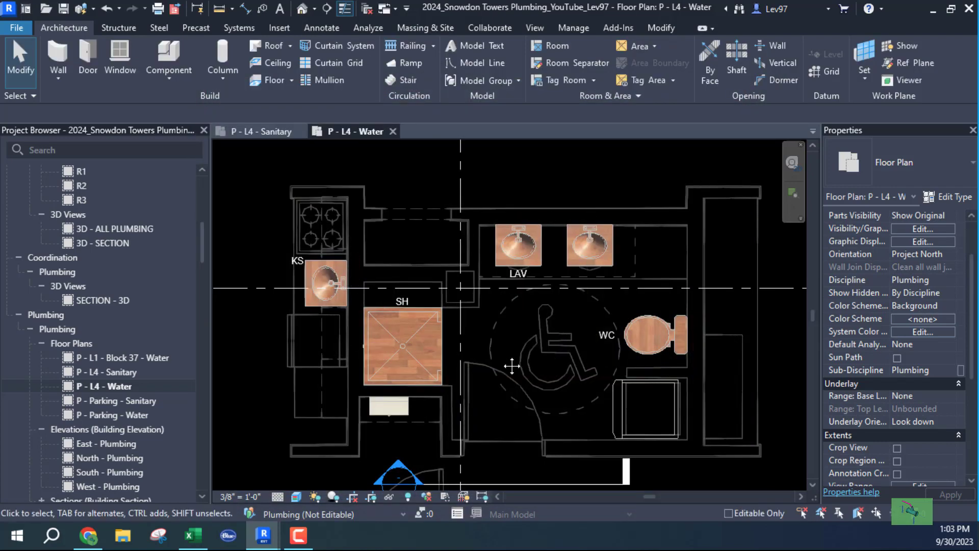
Check the system type of the horizontal teal pipe below the bathroom unit
{"action": "scroll", "coordinate": [511, 366], "scroll_direction": "down", "scroll_amount": 3}
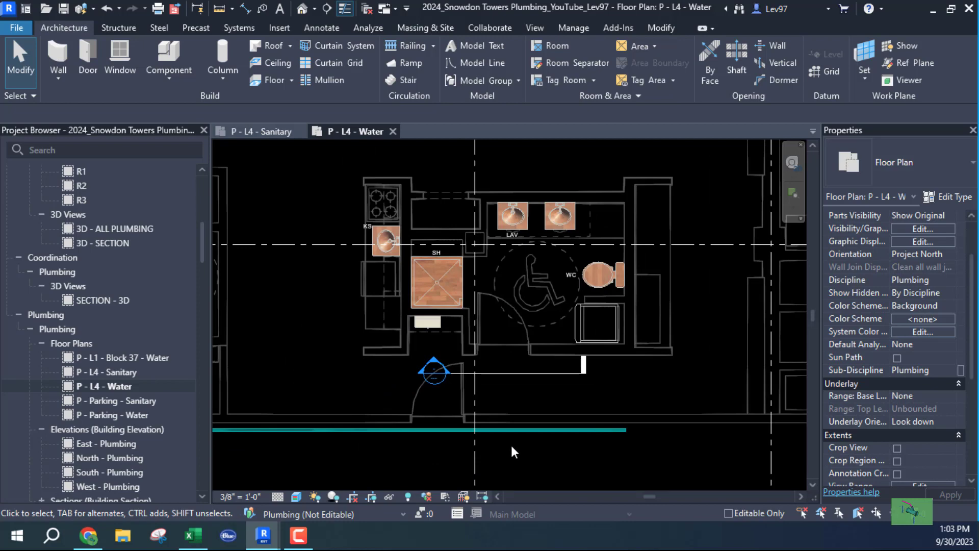
{"action": "left_click", "coordinate": [520, 430]}
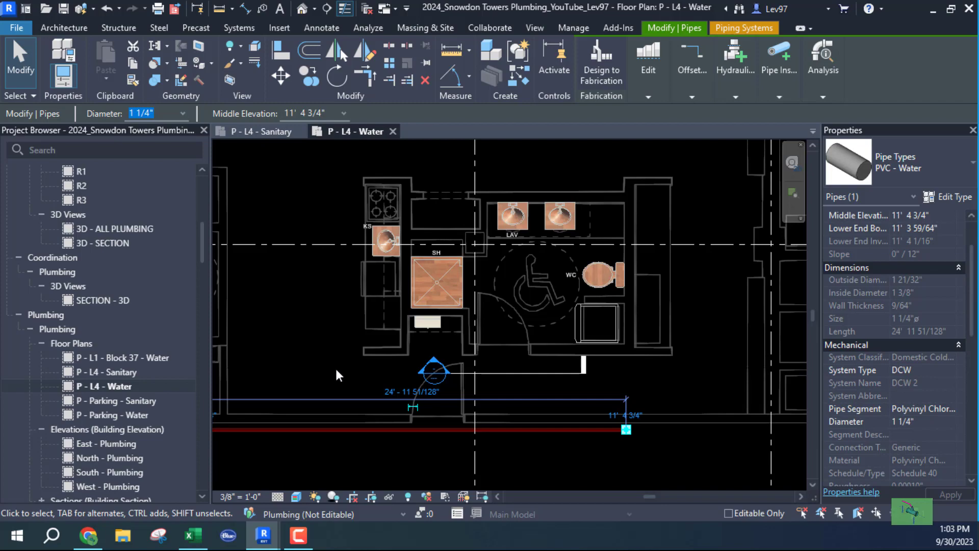
{"action": "key", "text": "Escape"}
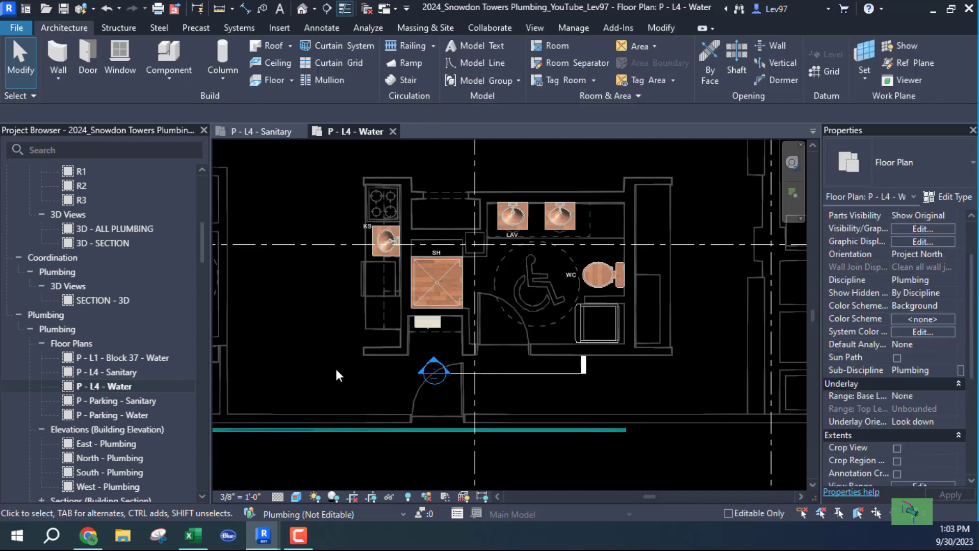
Turn off the visibility of the DCW filter in the water view, apply it, and undo the change
{"action": "key", "text": "v"}
{"action": "key", "text": "v"}
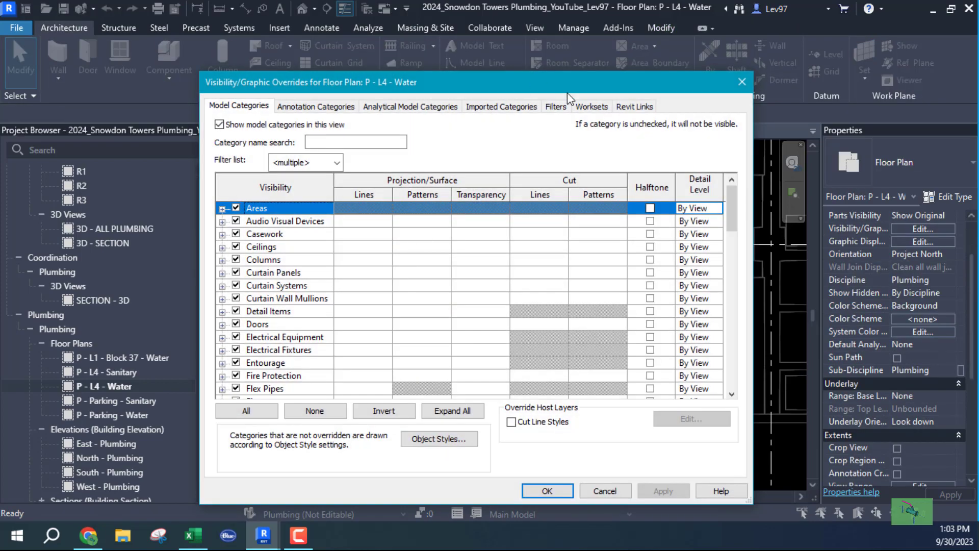
{"action": "left_click", "coordinate": [556, 108]}
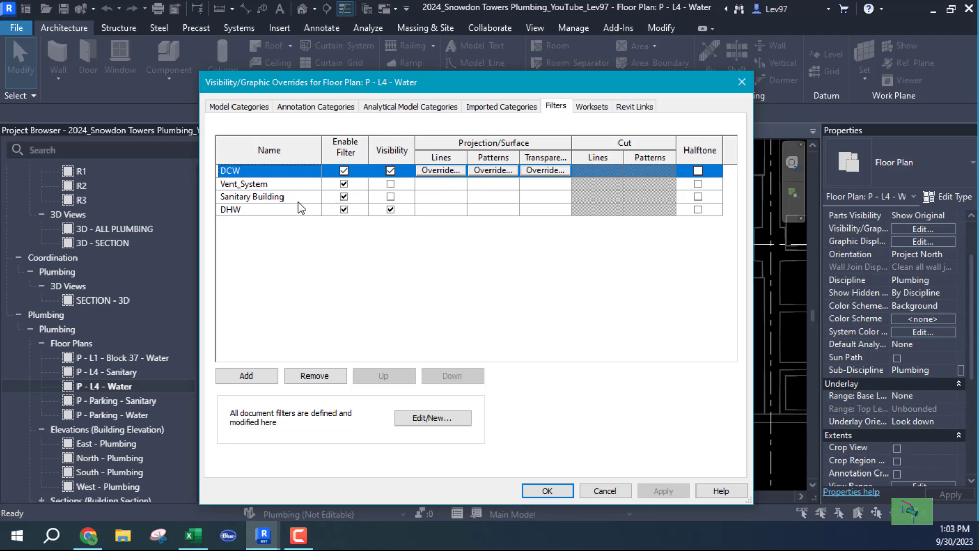
{"action": "left_click", "coordinate": [390, 171]}
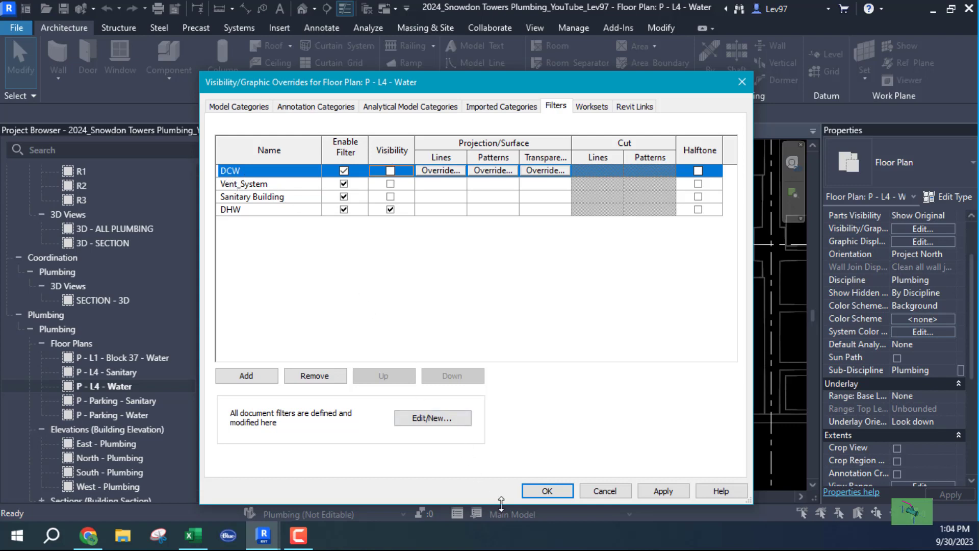
{"action": "left_click", "coordinate": [547, 491]}
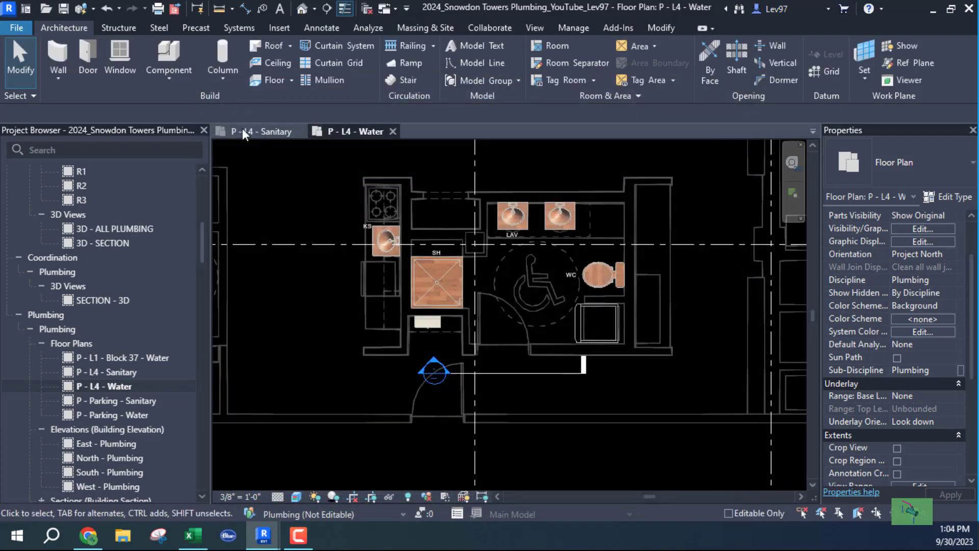
{"action": "left_click", "coordinate": [105, 8]}
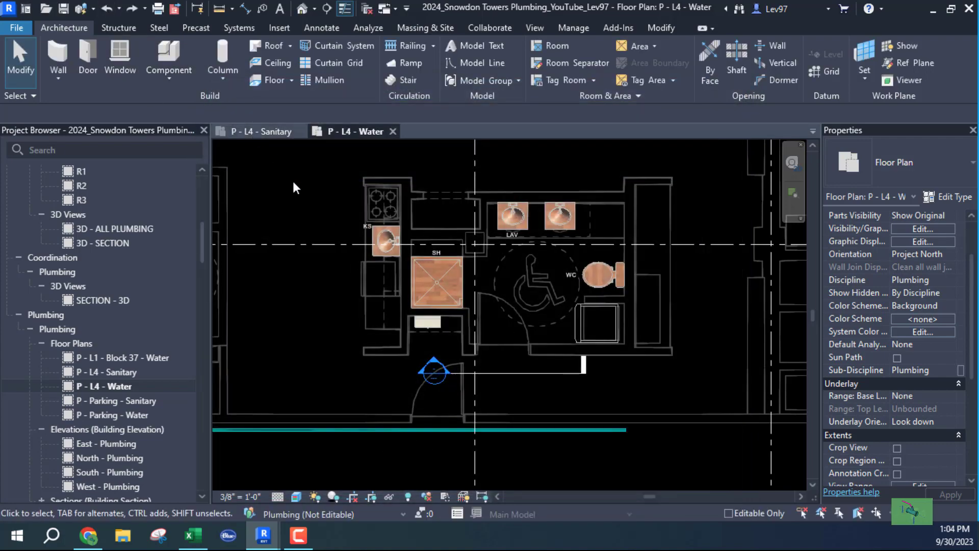
Disable the DCW filter, clear its visibility, and apply the overrides to the water view
{"action": "key", "text": "v"}
{"action": "key", "text": "g"}
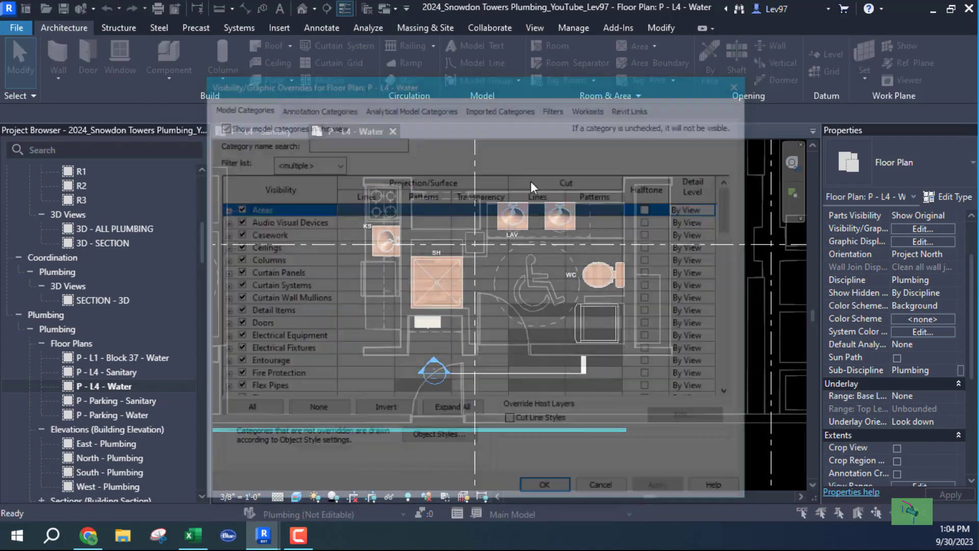
{"action": "left_click", "coordinate": [556, 106]}
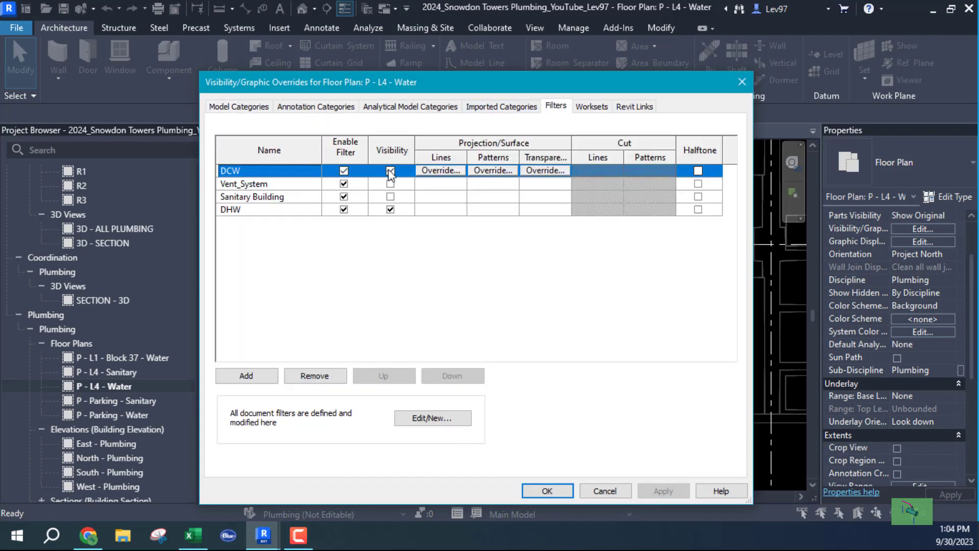
{"action": "left_click", "coordinate": [343, 171]}
{"action": "left_click", "coordinate": [344, 172]}
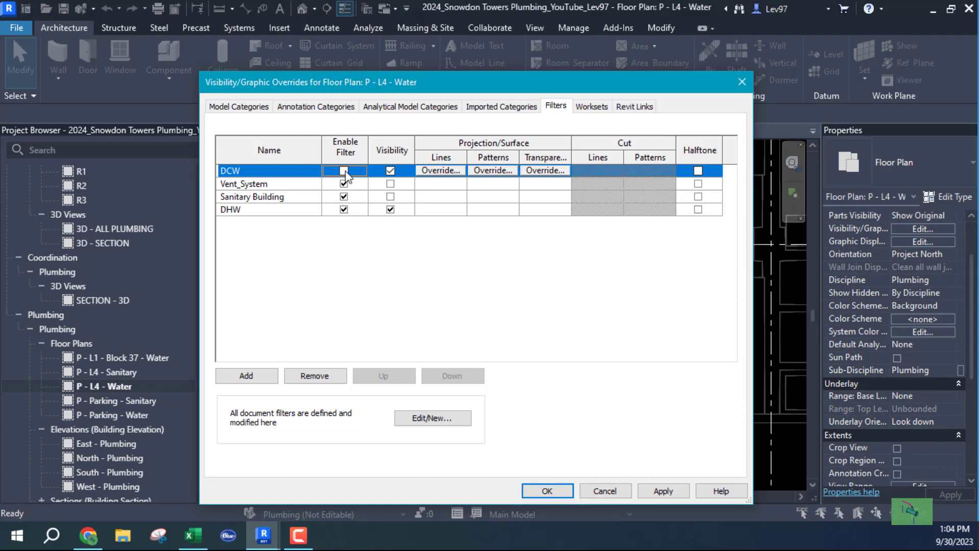
{"action": "left_click", "coordinate": [391, 171]}
{"action": "left_click", "coordinate": [344, 171]}
{"action": "left_click", "coordinate": [344, 171]}
{"action": "left_click", "coordinate": [548, 492]}
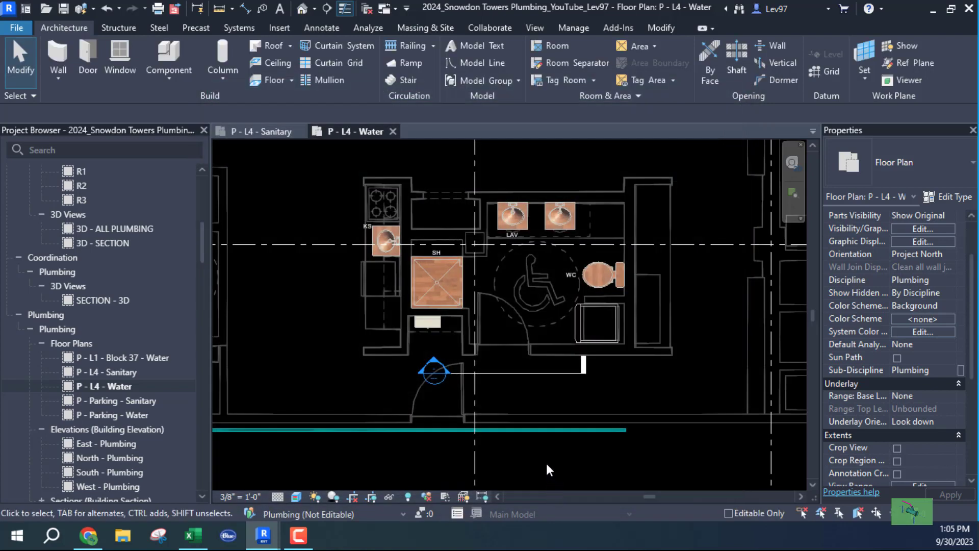
Enable the DCW filter again and turn on its visibility in the water view
{"action": "key", "text": "v"}
{"action": "key", "text": "g"}
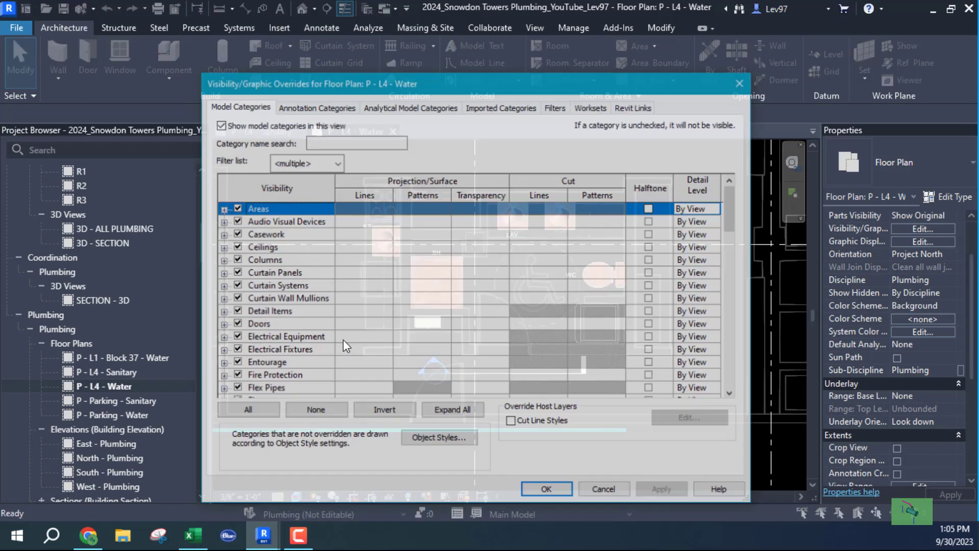
{"action": "left_click", "coordinate": [556, 108]}
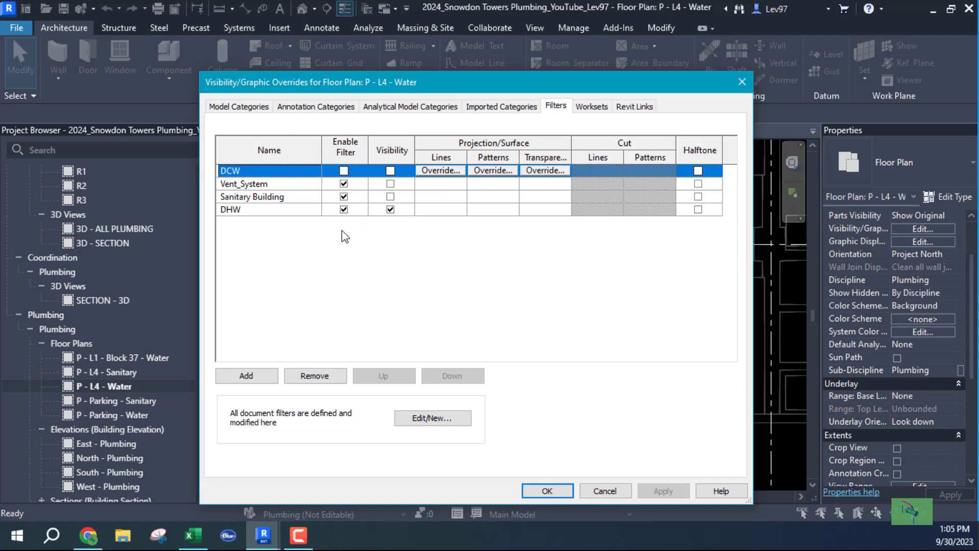
{"action": "left_click", "coordinate": [344, 172]}
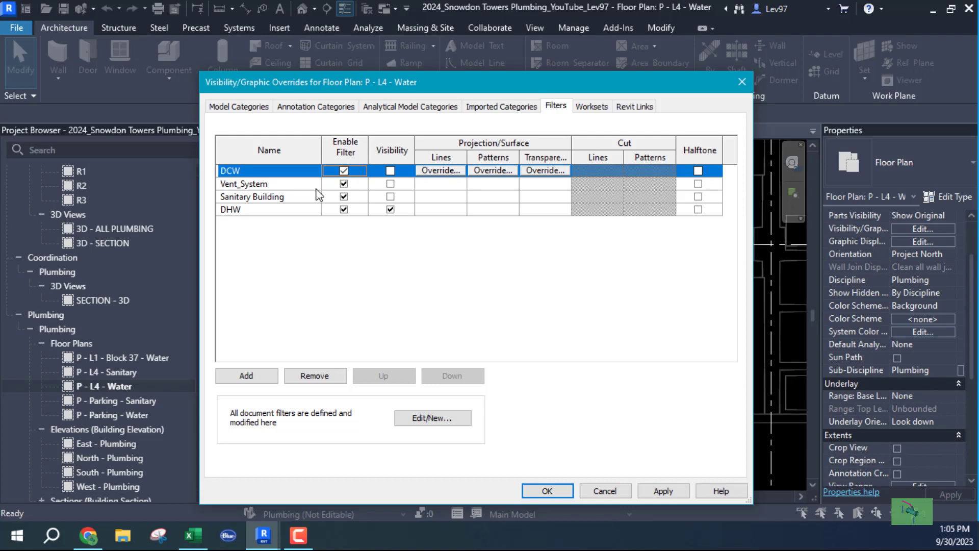
{"action": "left_click", "coordinate": [390, 170]}
{"action": "left_click", "coordinate": [548, 490]}
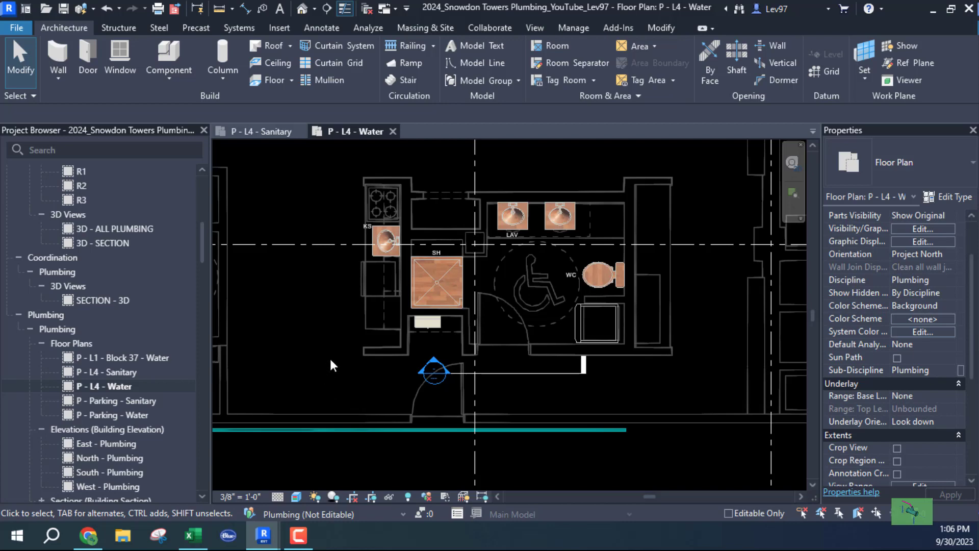
Move the section line away from the entry door to the clear area below the bathroom
{"action": "left_click", "coordinate": [518, 372]}
{"action": "left_click_drag", "start_coordinate": [518, 373], "coordinate": [241, 356]}
{"action": "left_click_drag", "start_coordinate": [511, 407], "coordinate": [619, 397]}
{"action": "left_click", "coordinate": [371, 381]}
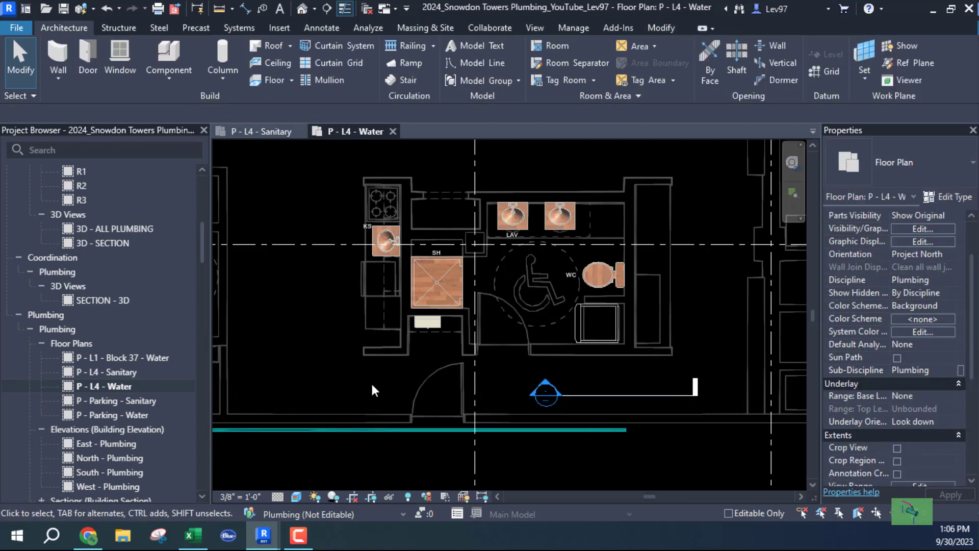
Examine the teal water pipe run along the corridor wall and the nearby fixtures and tankless water heater
{"action": "scroll", "coordinate": [364, 379], "scroll_direction": "up", "scroll_amount": 2}
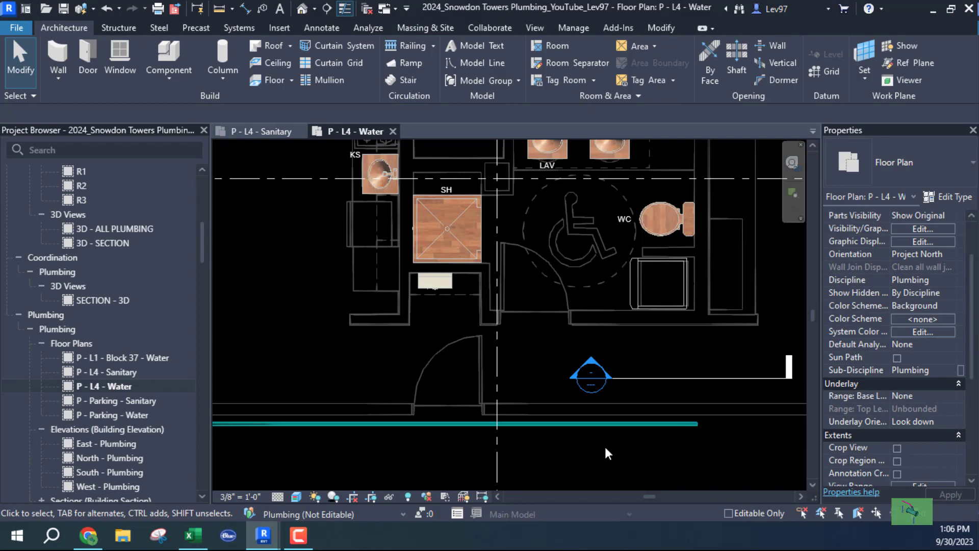
{"action": "scroll", "coordinate": [534, 422], "scroll_direction": "down", "scroll_amount": 2}
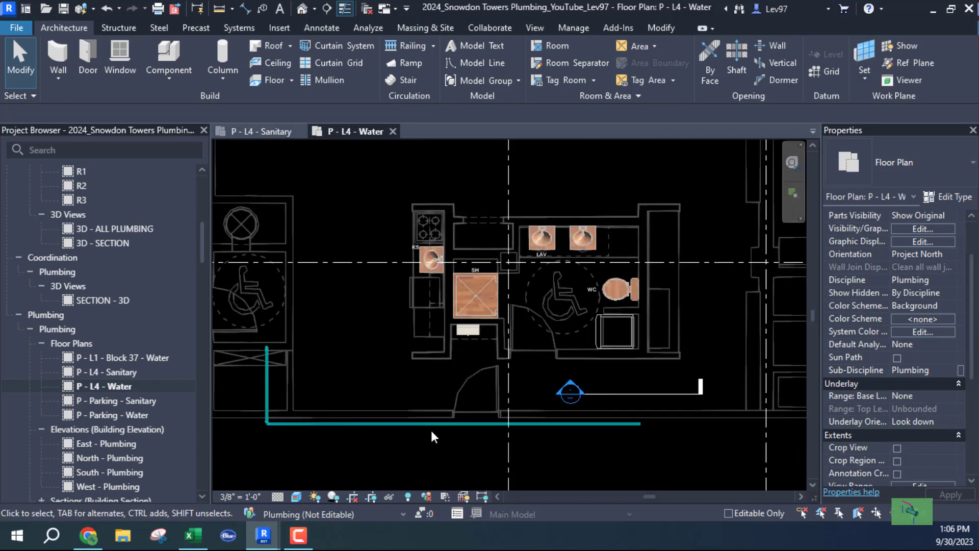
{"action": "scroll", "coordinate": [431, 440], "scroll_direction": "down", "scroll_amount": 3}
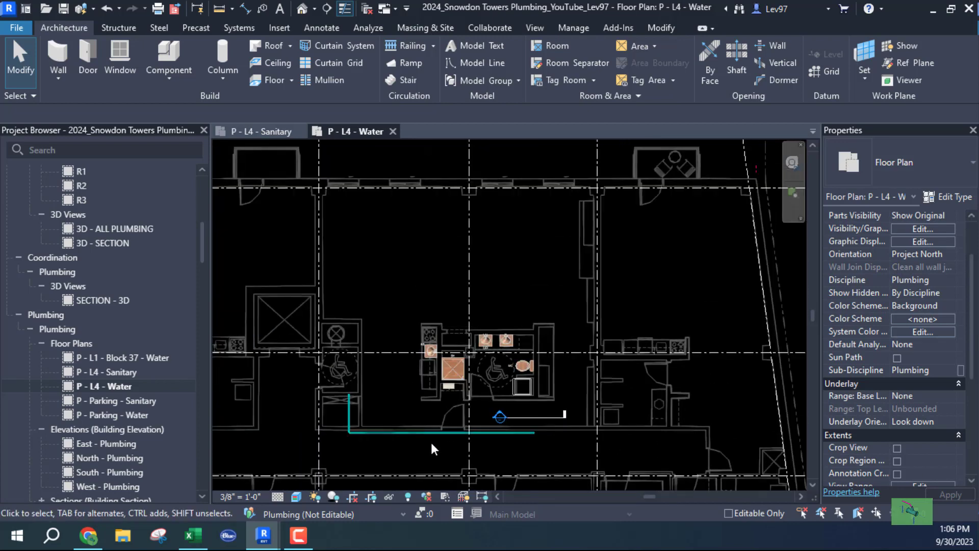
{"action": "scroll", "coordinate": [431, 441], "scroll_direction": "up", "scroll_amount": 3}
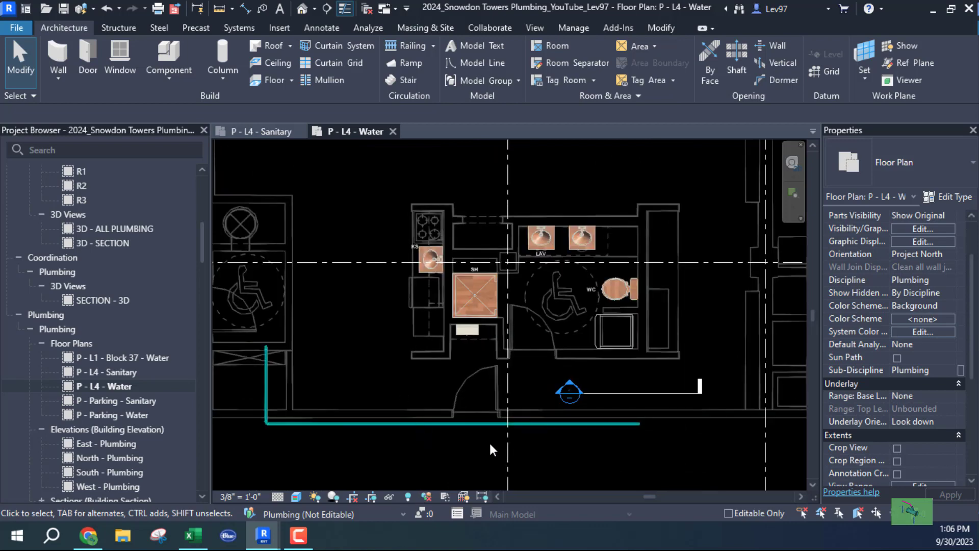
{"action": "scroll", "coordinate": [446, 381], "scroll_direction": "up", "scroll_amount": 3}
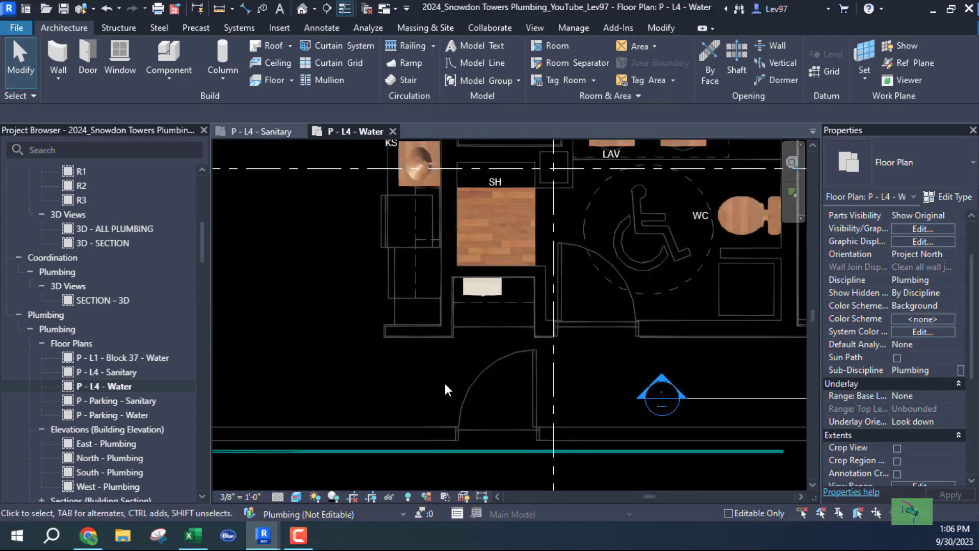
{"action": "middle_click_drag", "start_coordinate": [452, 403], "coordinate": [424, 351]}
{"action": "scroll", "coordinate": [566, 364], "scroll_direction": "down", "scroll_amount": 1}
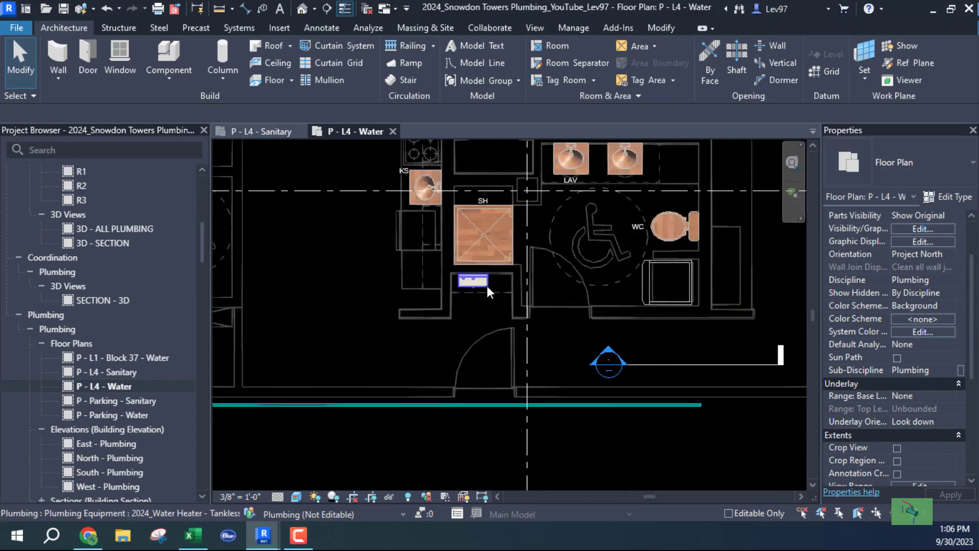
{"action": "scroll", "coordinate": [578, 285], "scroll_direction": "down", "scroll_amount": 1}
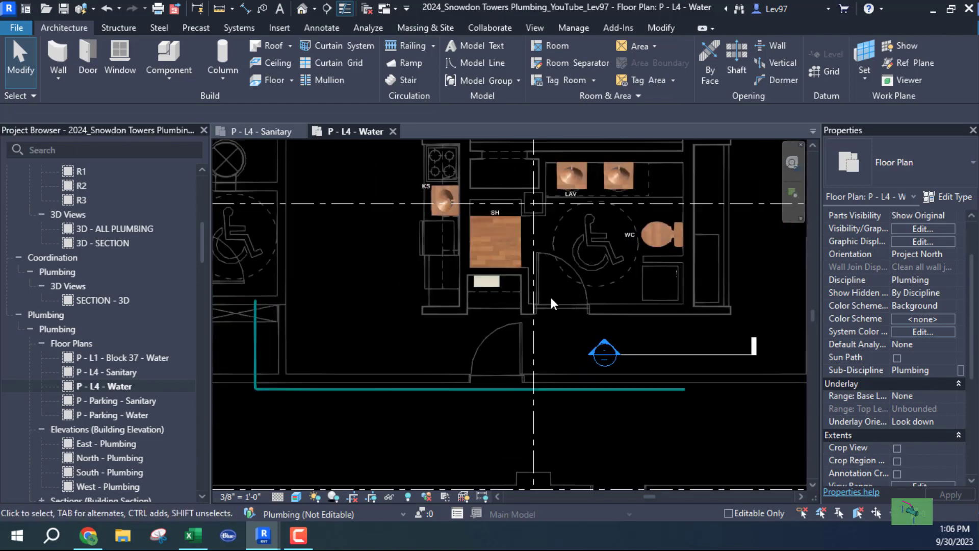
{"action": "middle_click_drag", "start_coordinate": [556, 310], "coordinate": [546, 363]}
{"action": "middle_click_drag", "start_coordinate": [454, 393], "coordinate": [472, 357]}
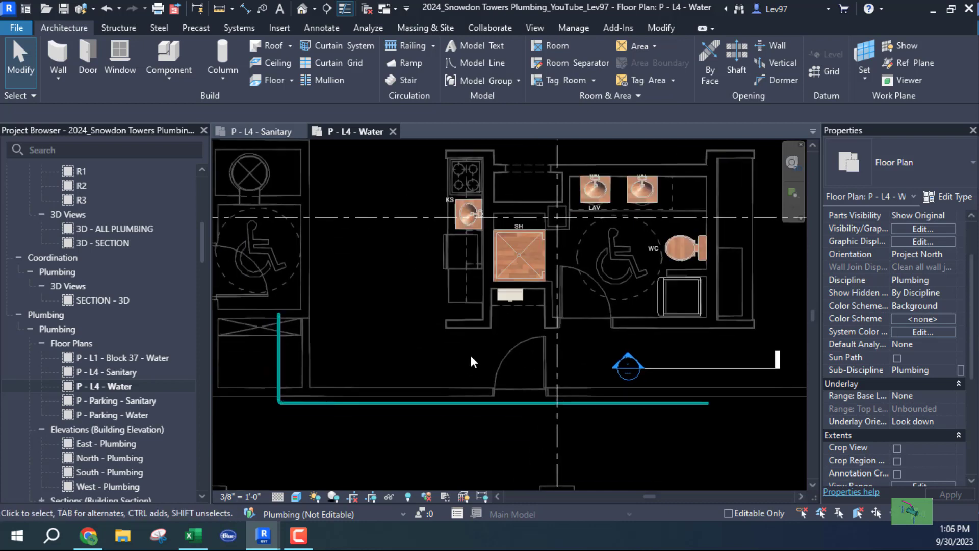
{"action": "scroll", "coordinate": [433, 374], "scroll_direction": "up", "scroll_amount": 2}
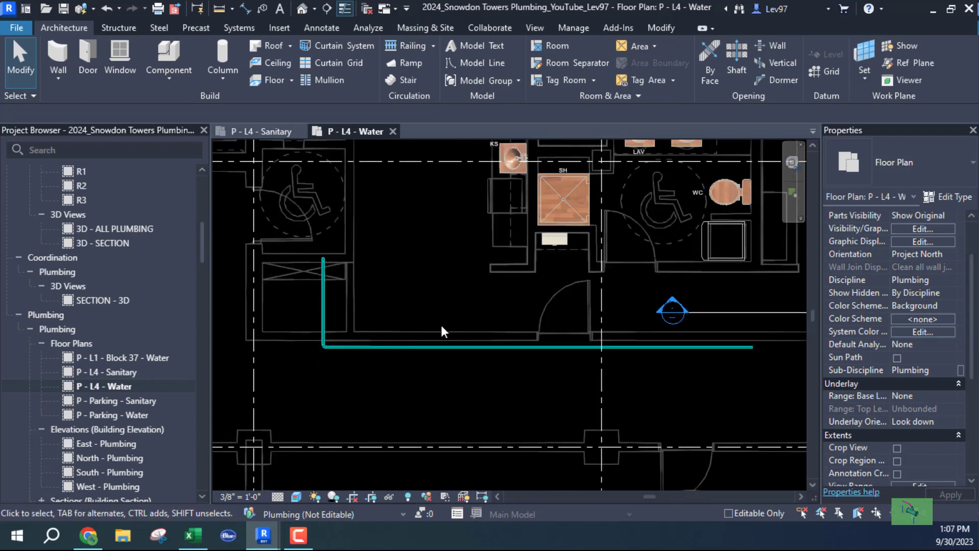
{"action": "scroll", "coordinate": [551, 340], "scroll_direction": "up", "scroll_amount": 2}
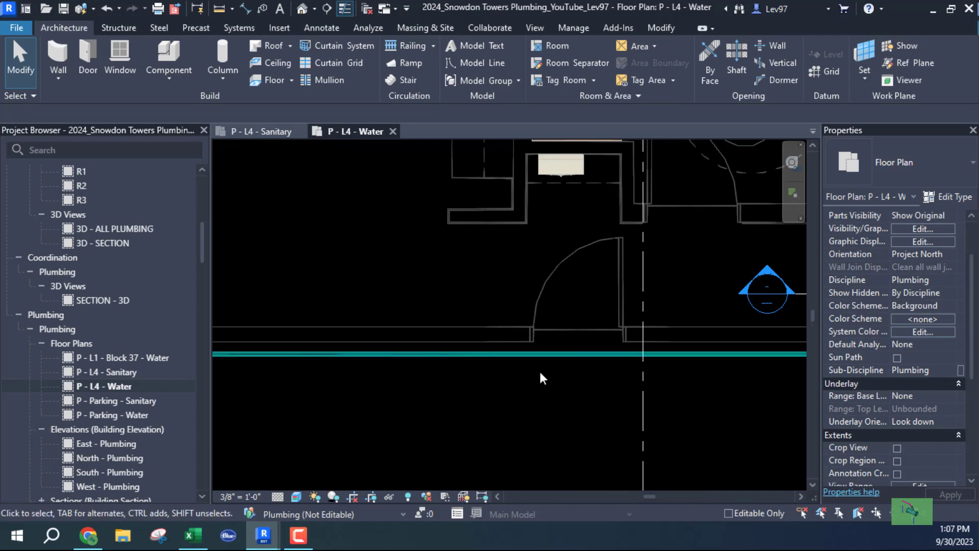
{"action": "scroll", "coordinate": [540, 375], "scroll_direction": "down", "scroll_amount": 3}
{"action": "scroll", "coordinate": [548, 382], "scroll_direction": "up", "scroll_amount": 1}
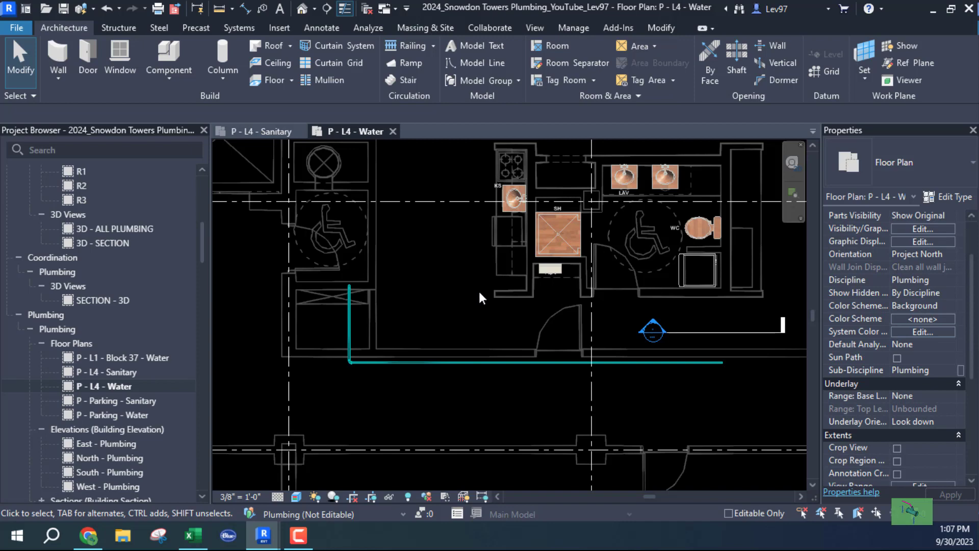
{"action": "middle_click_drag", "start_coordinate": [479, 292], "coordinate": [380, 324]}
{"action": "scroll", "coordinate": [422, 332], "scroll_direction": "up", "scroll_amount": 3}
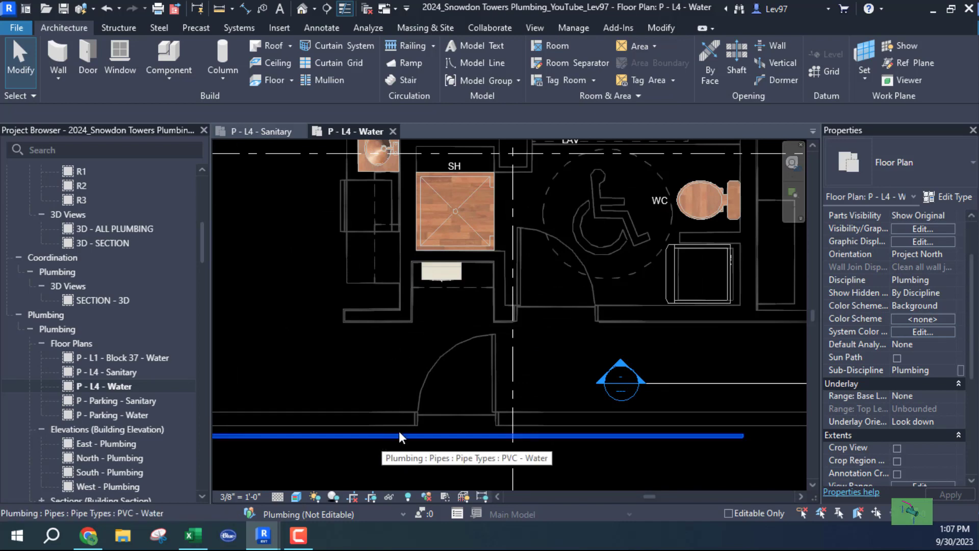
Move the section line to the corridor, just below and parallel to the horizontal teal water pipe
{"action": "left_click", "coordinate": [696, 383]}
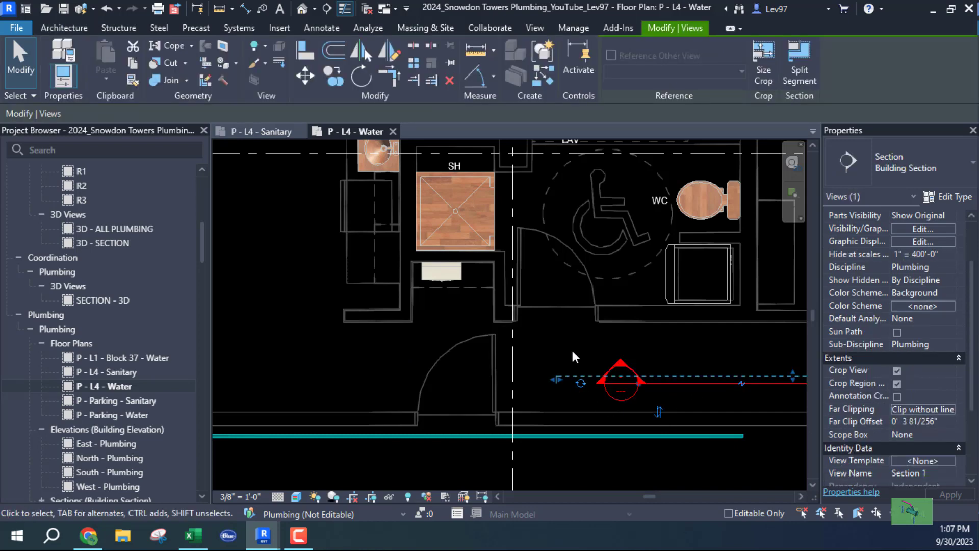
{"action": "middle_click_drag", "start_coordinate": [572, 350], "coordinate": [428, 305]}
{"action": "left_click_drag", "start_coordinate": [590, 338], "coordinate": [332, 451]}
{"action": "middle_click_drag", "start_coordinate": [449, 467], "coordinate": [644, 489]}
{"action": "scroll", "coordinate": [487, 430], "scroll_direction": "up", "scroll_amount": 5}
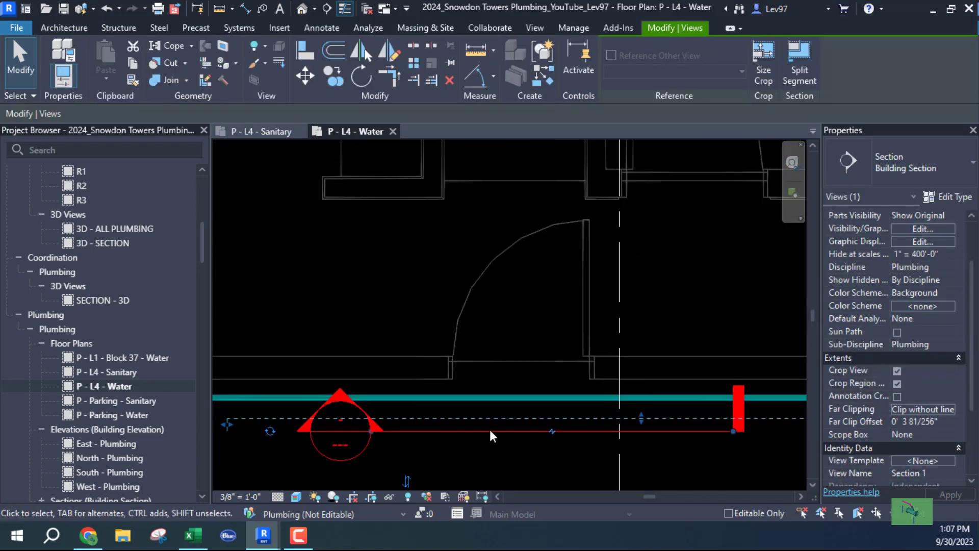
{"action": "scroll", "coordinate": [451, 467], "scroll_direction": "down", "scroll_amount": 3}
{"action": "middle_click_drag", "start_coordinate": [451, 467], "coordinate": [553, 439]}
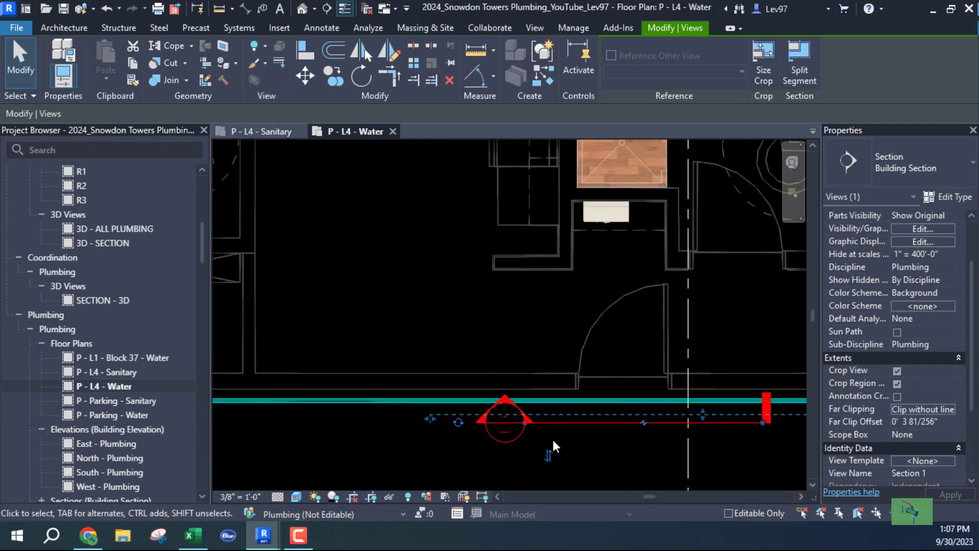
Lengthen the section line at both ends so that it runs past the water pipe's right end
{"action": "left_click_drag", "start_coordinate": [522, 424], "coordinate": [369, 423]}
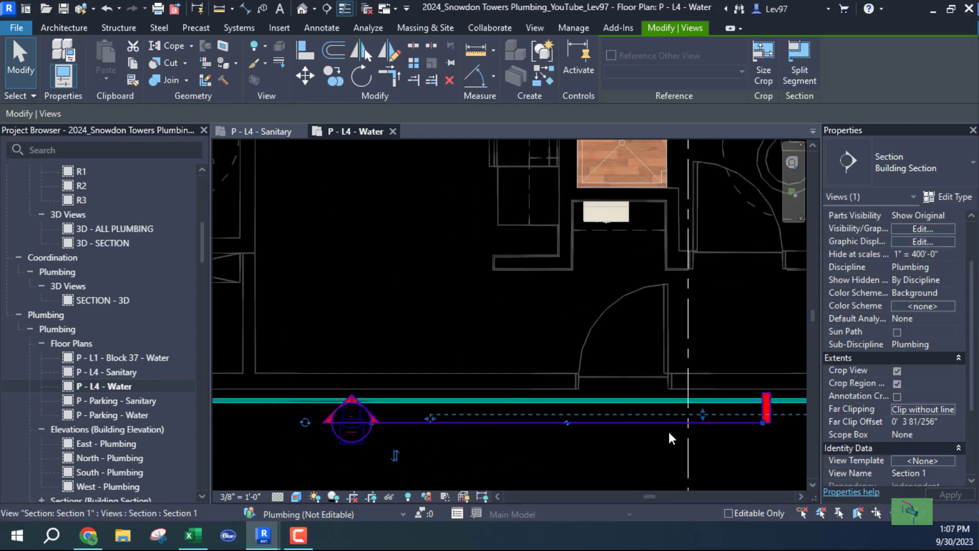
{"action": "middle_click_drag", "start_coordinate": [751, 428], "coordinate": [492, 415]}
{"action": "left_click_drag", "start_coordinate": [492, 415], "coordinate": [711, 415]}
{"action": "middle_click_drag", "start_coordinate": [337, 430], "coordinate": [375, 428]}
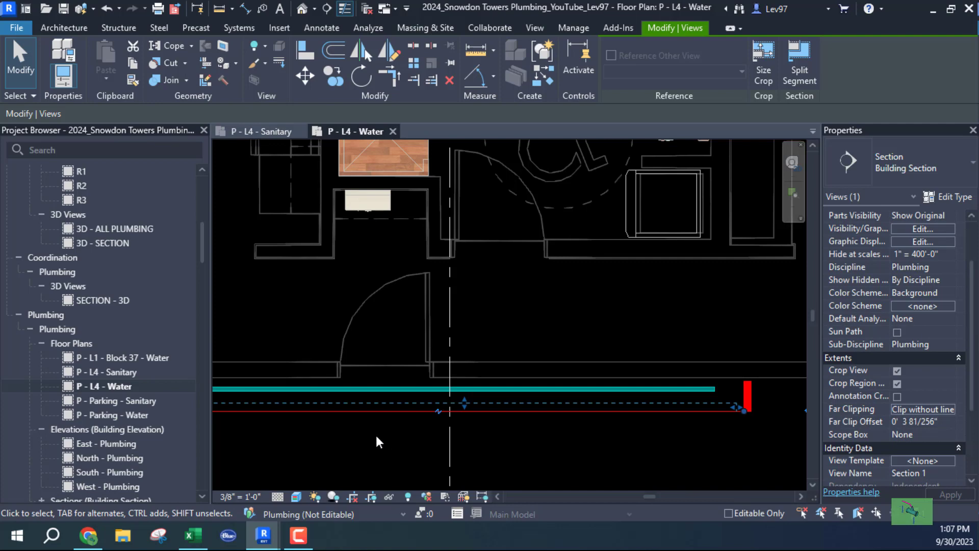
Move the section line up close against the water pipe so the pipe lies within the section's depth
{"action": "scroll", "coordinate": [400, 428], "scroll_direction": "up", "scroll_amount": 2}
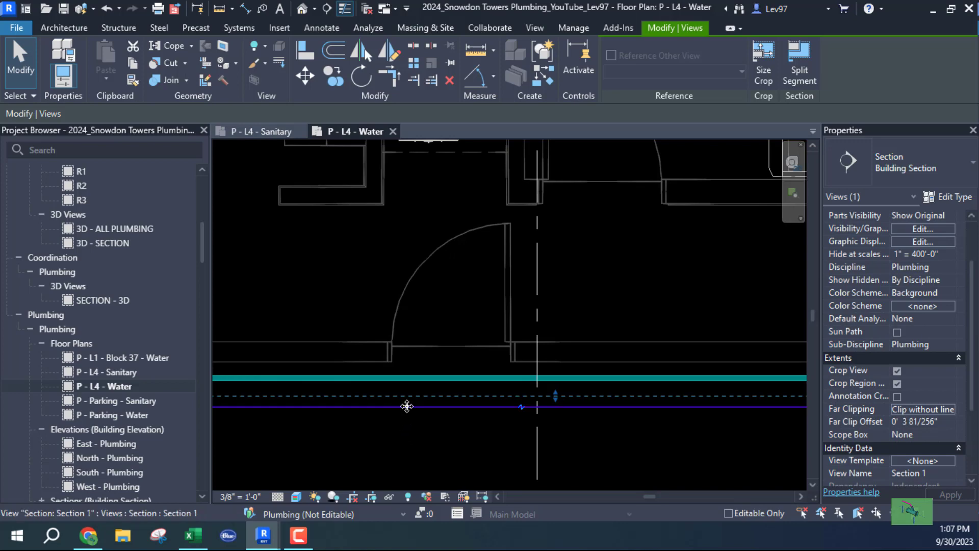
{"action": "left_click_drag", "start_coordinate": [403, 407], "coordinate": [401, 379]}
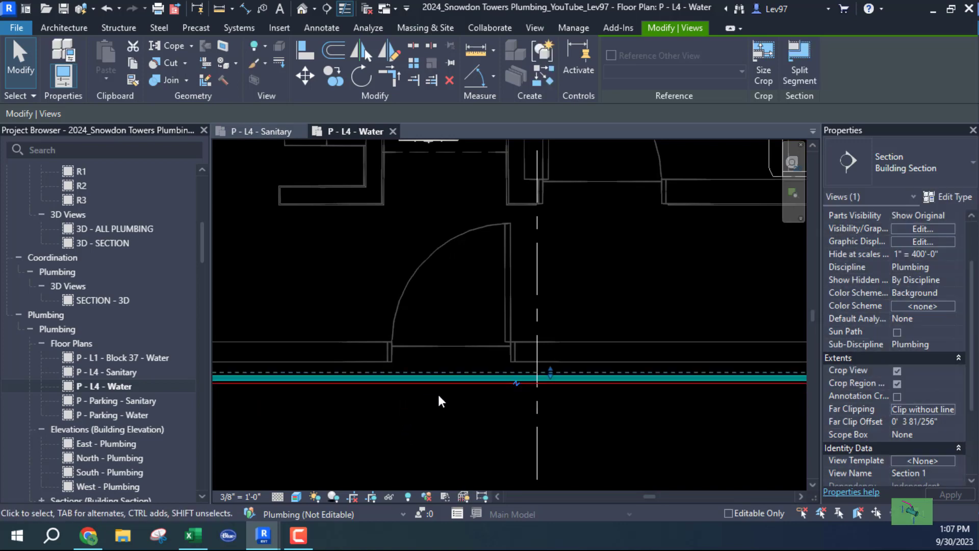
{"action": "scroll", "coordinate": [428, 387], "scroll_direction": "up", "scroll_amount": 2}
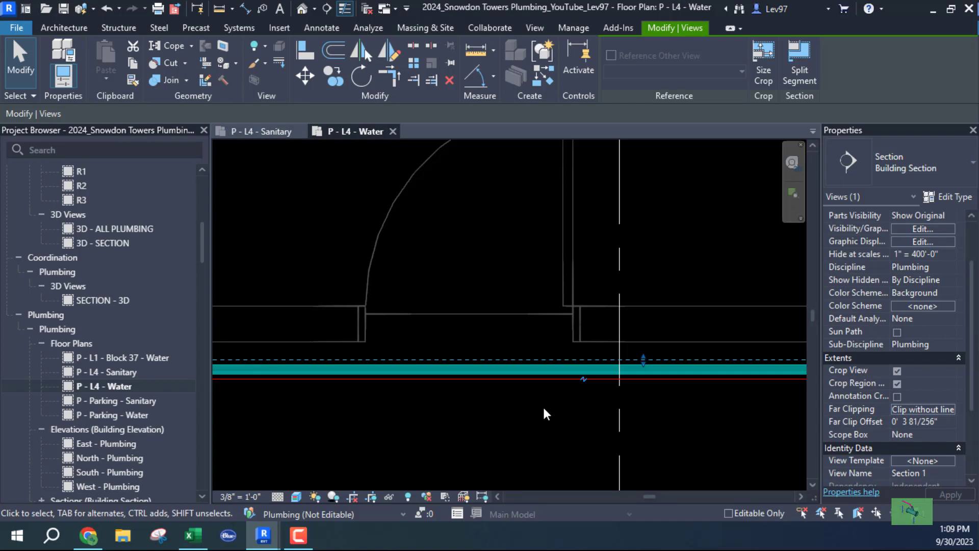
{"action": "middle_click_drag", "start_coordinate": [539, 409], "coordinate": [577, 425]}
{"action": "scroll", "coordinate": [556, 407], "scroll_direction": "up", "scroll_amount": 2}
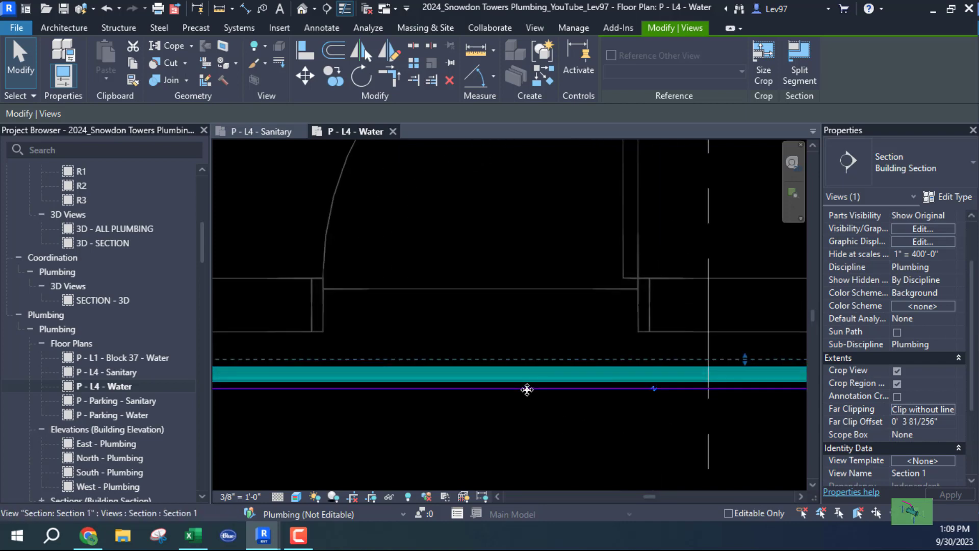
Go to the section's view from the plan and select the teal water pipe to check its elevation
{"action": "right_click", "coordinate": [510, 430]}
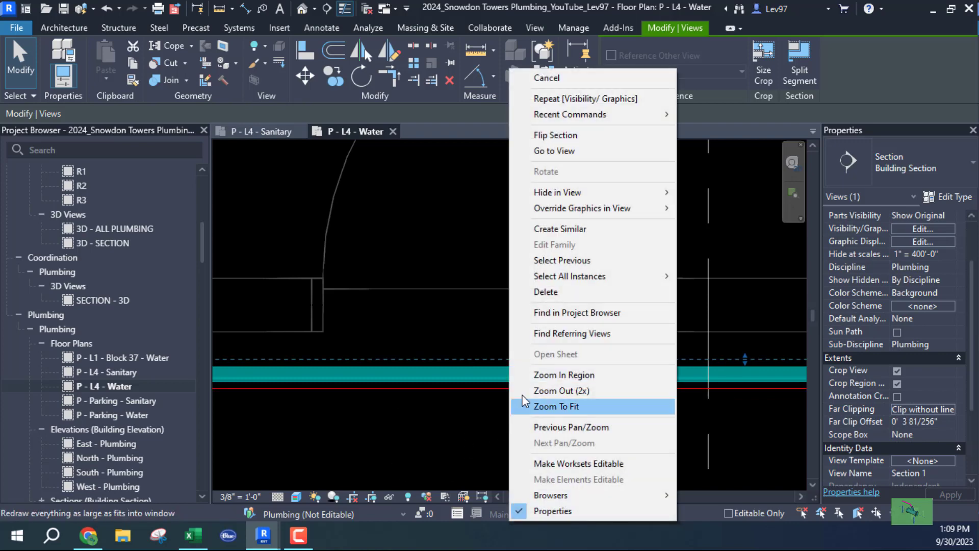
{"action": "left_click", "coordinate": [554, 149]}
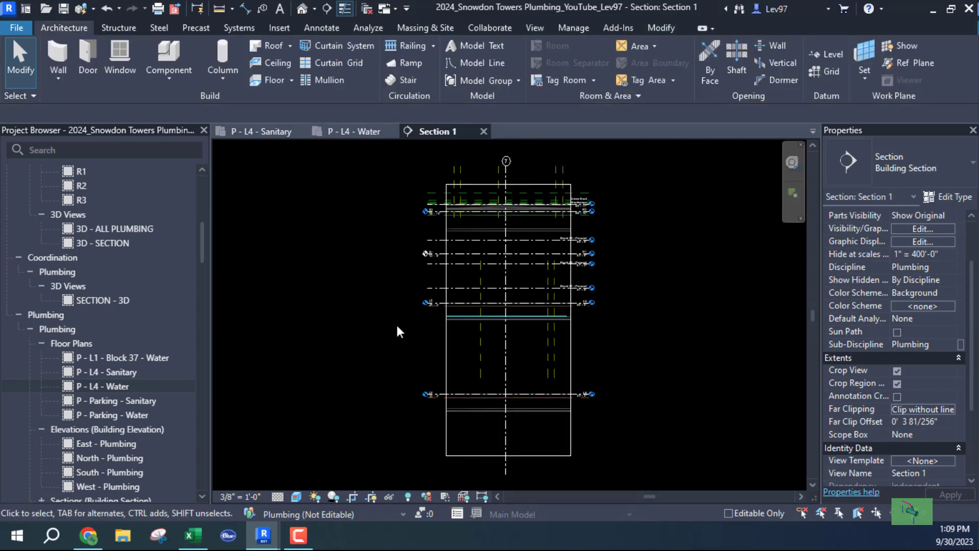
{"action": "scroll", "coordinate": [510, 340], "scroll_direction": "up", "scroll_amount": 5}
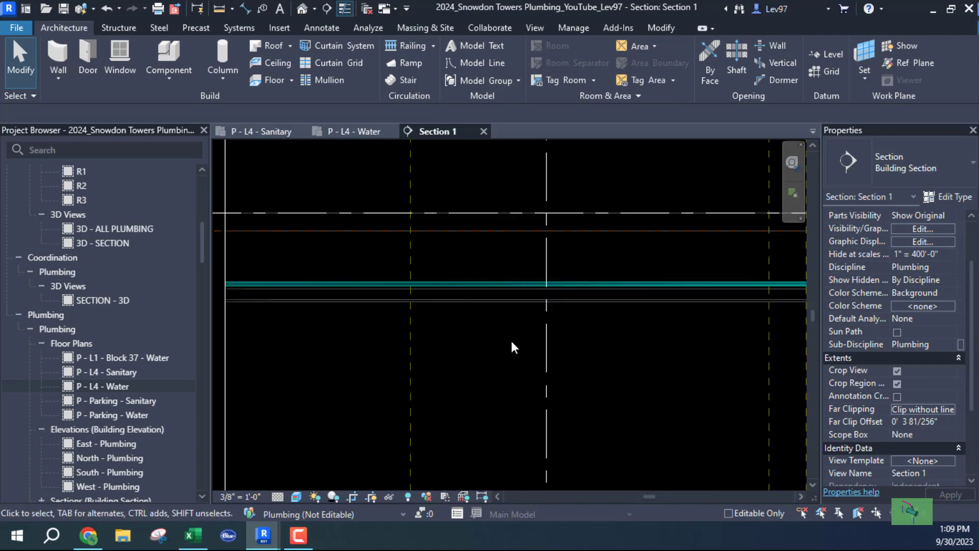
{"action": "middle_click_drag", "start_coordinate": [510, 338], "coordinate": [402, 393]}
{"action": "left_click", "coordinate": [496, 338]}
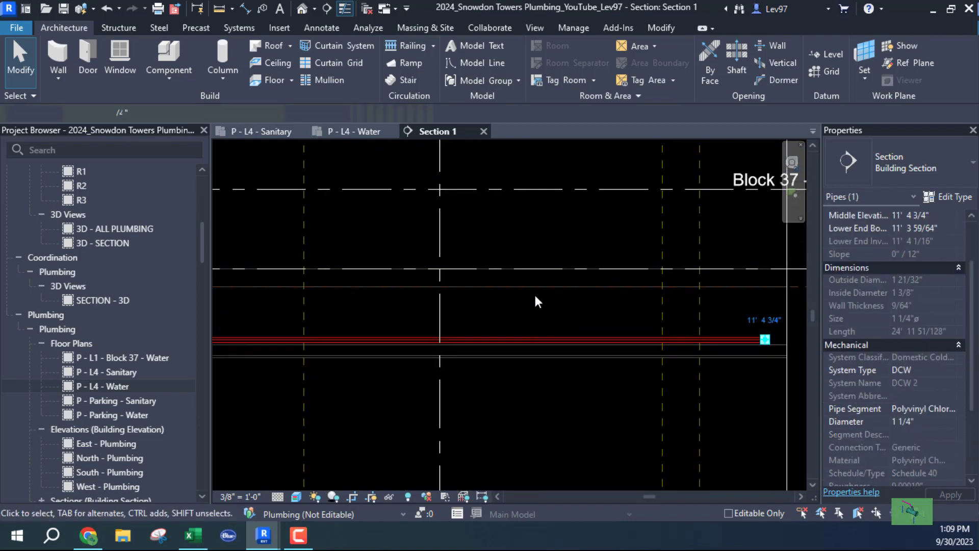
{"action": "scroll", "coordinate": [550, 388], "scroll_direction": "down", "scroll_amount": 3}
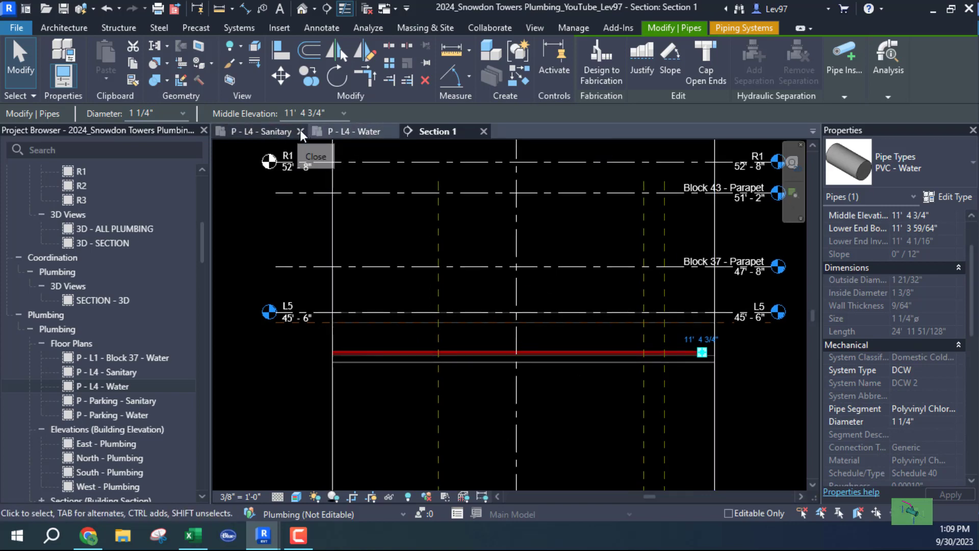
Close the P - L4 - Sanitary view and select the section line in P - L4 - Water to inspect its extents
{"action": "left_click", "coordinate": [299, 131]}
{"action": "left_click", "coordinate": [280, 130]}
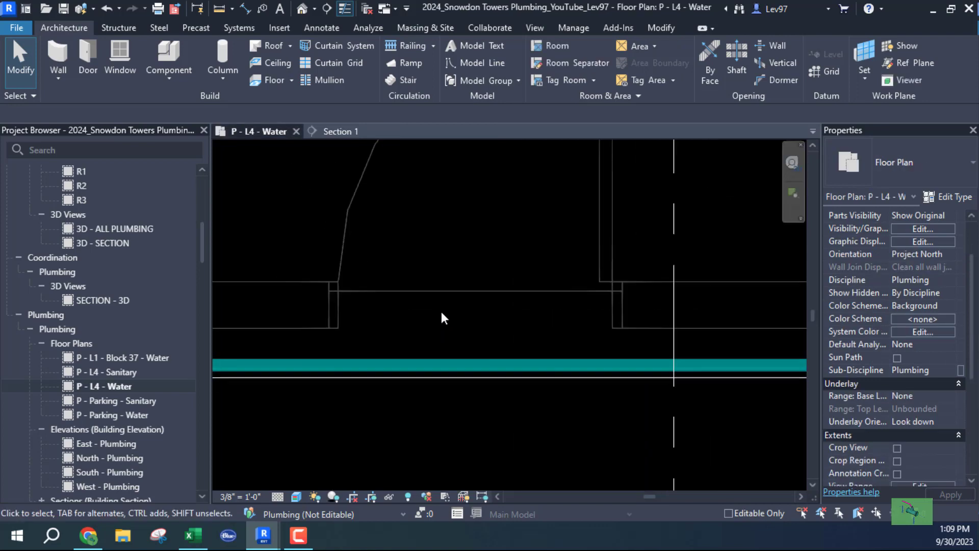
{"action": "scroll", "coordinate": [442, 316], "scroll_direction": "down", "scroll_amount": 1}
{"action": "left_click", "coordinate": [443, 368]}
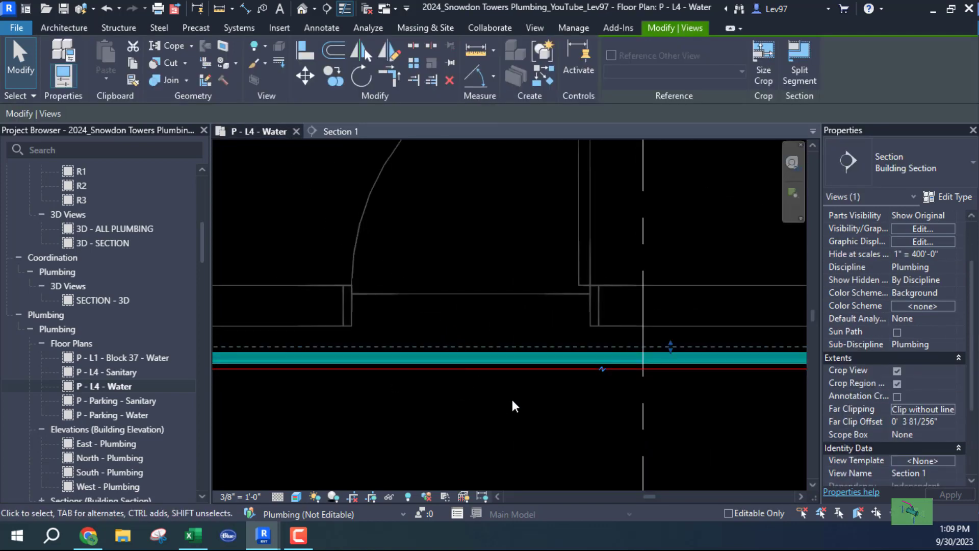
{"action": "middle_click_drag", "start_coordinate": [512, 400], "coordinate": [239, 331]}
{"action": "scroll", "coordinate": [543, 339], "scroll_direction": "down", "scroll_amount": 3}
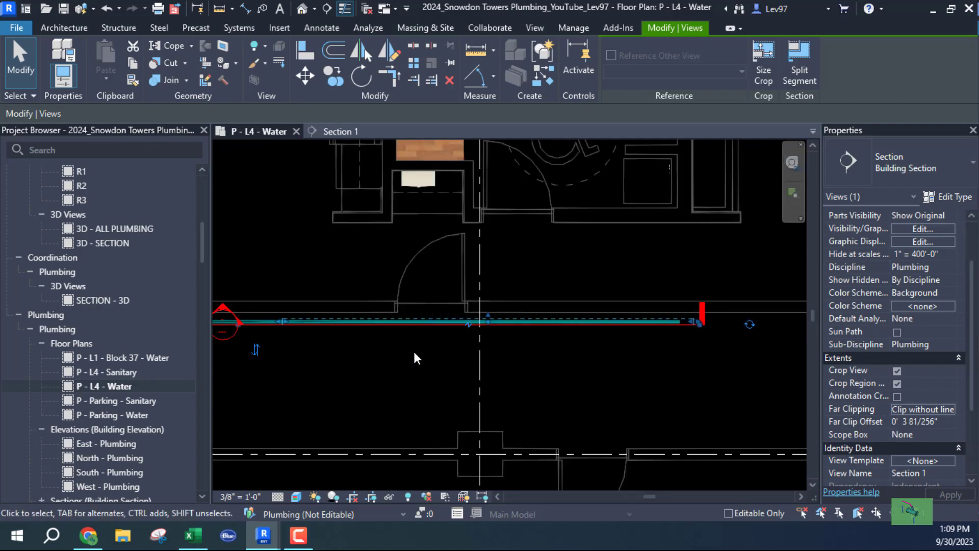
{"action": "middle_click_drag", "start_coordinate": [407, 344], "coordinate": [509, 368]}
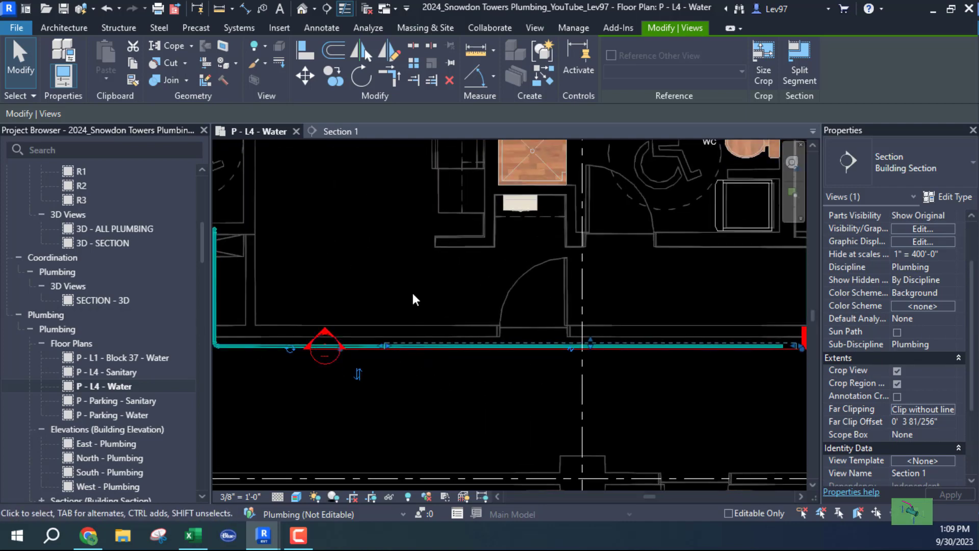
In Section 1, enable selection of linked models and identify the type of the linked ceiling just below the water pipe's end
{"action": "left_click", "coordinate": [350, 131]}
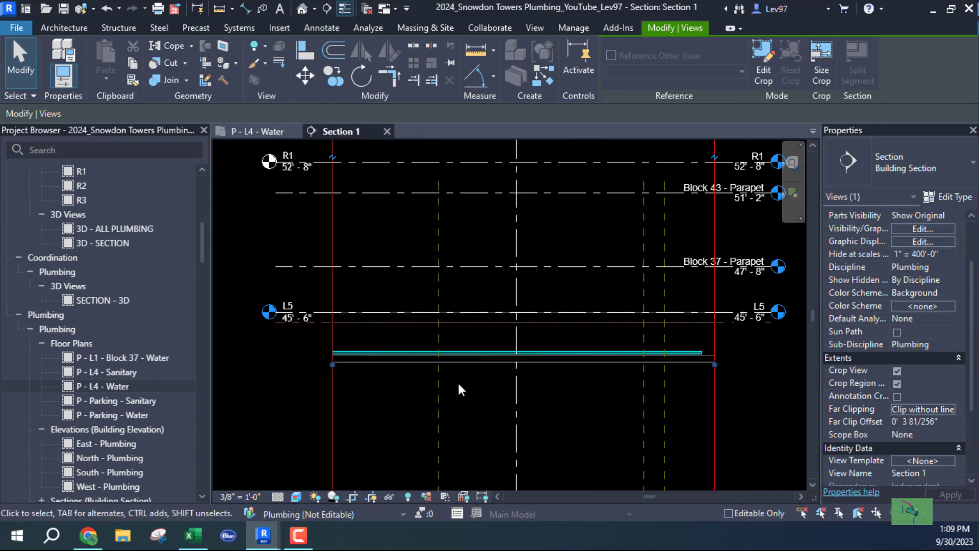
{"action": "scroll", "coordinate": [441, 398], "scroll_direction": "up", "scroll_amount": 3}
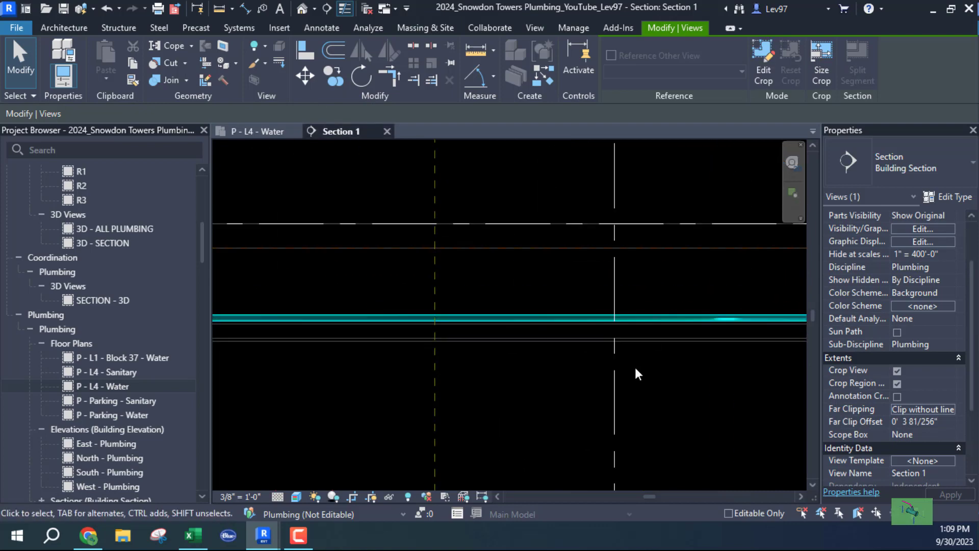
{"action": "middle_click_drag", "start_coordinate": [657, 378], "coordinate": [444, 389]}
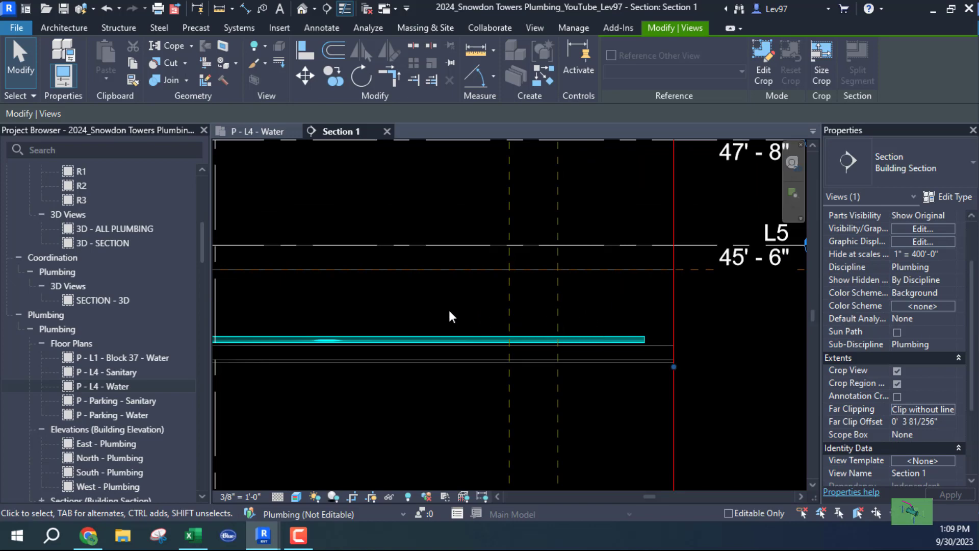
{"action": "middle_click_drag", "start_coordinate": [448, 317], "coordinate": [512, 321]}
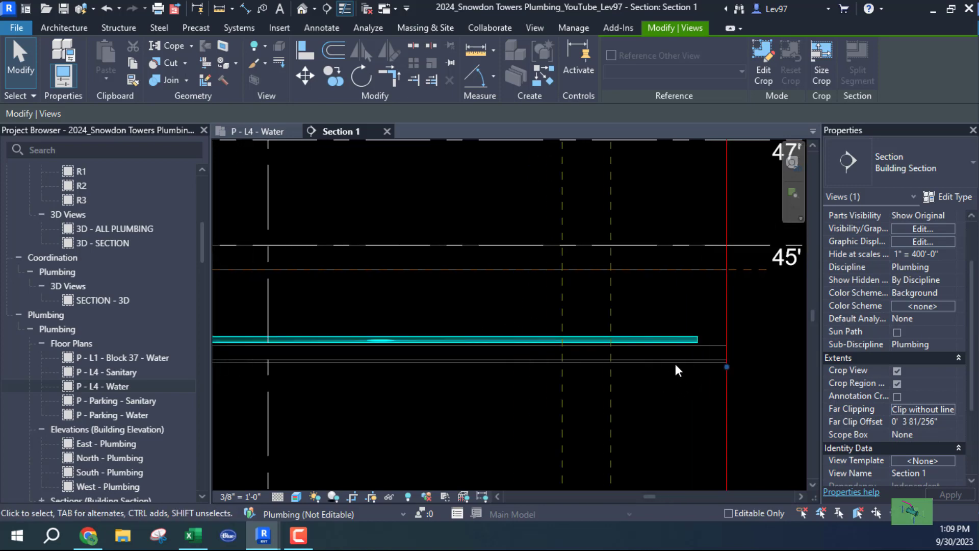
{"action": "scroll", "coordinate": [700, 364], "scroll_direction": "up", "scroll_amount": 4}
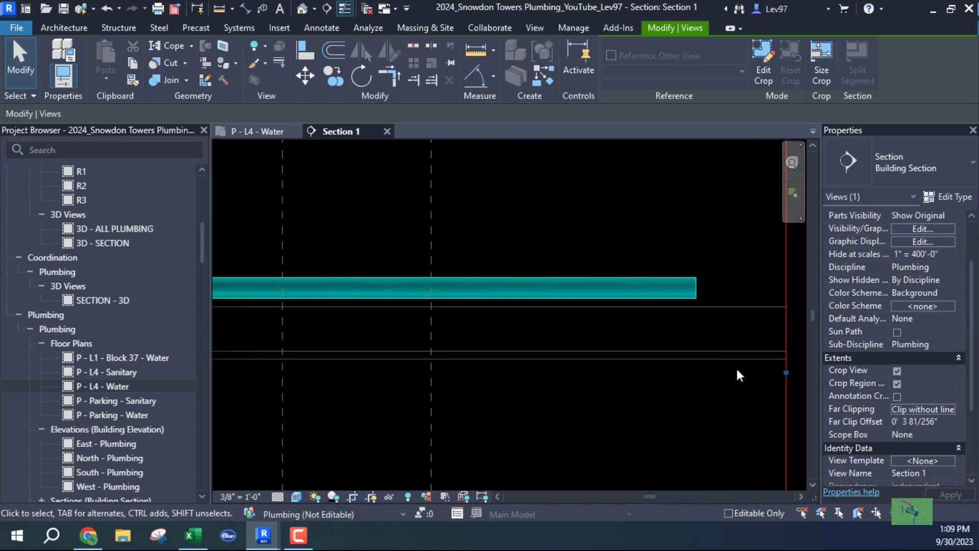
{"action": "scroll", "coordinate": [734, 301], "scroll_direction": "up", "scroll_amount": 1}
{"action": "middle_click_drag", "start_coordinate": [721, 274], "coordinate": [531, 268]}
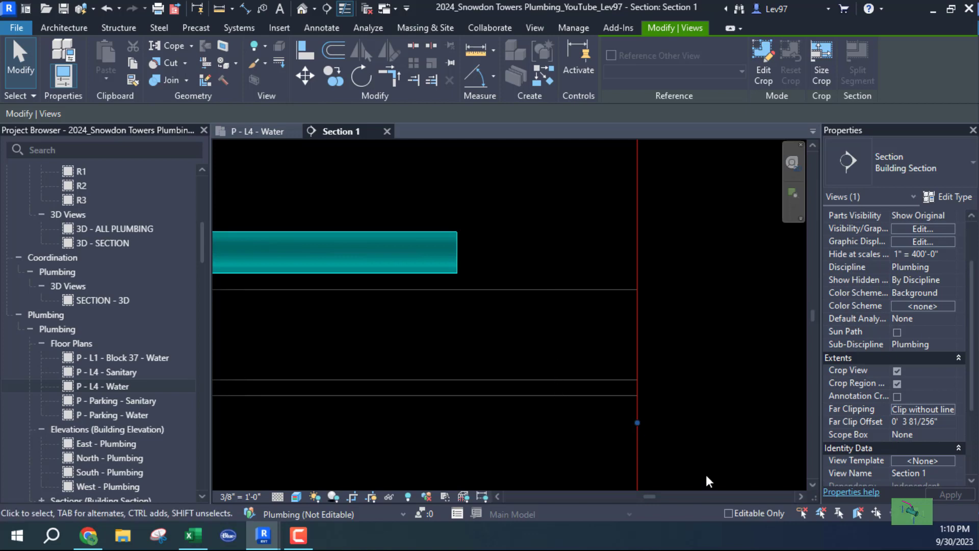
{"action": "left_click", "coordinate": [800, 511]}
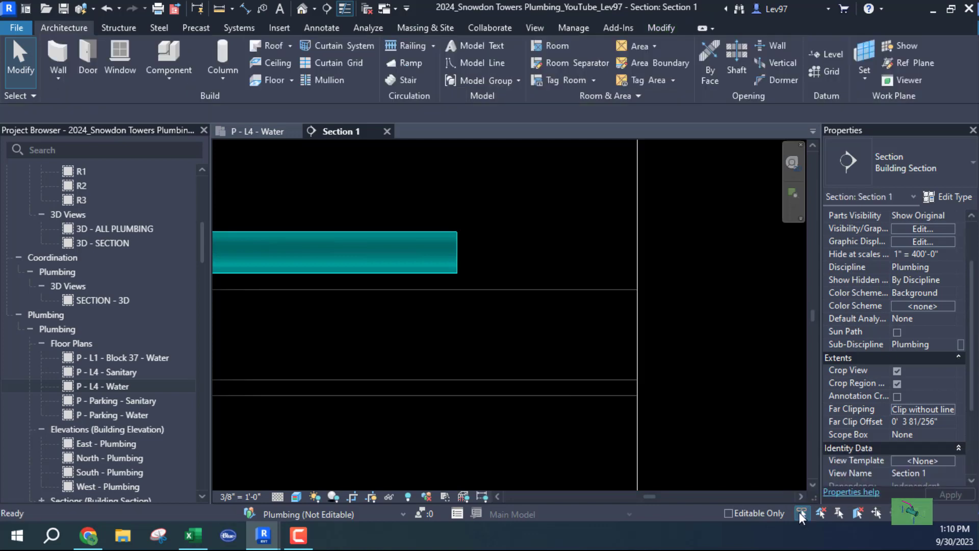
{"action": "left_click", "coordinate": [555, 382]}
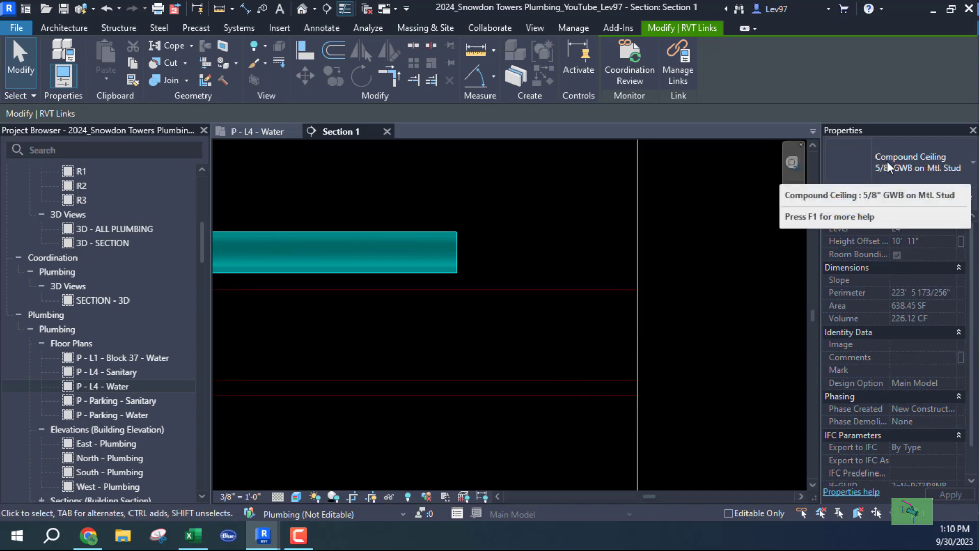
{"action": "left_click", "coordinate": [514, 227]}
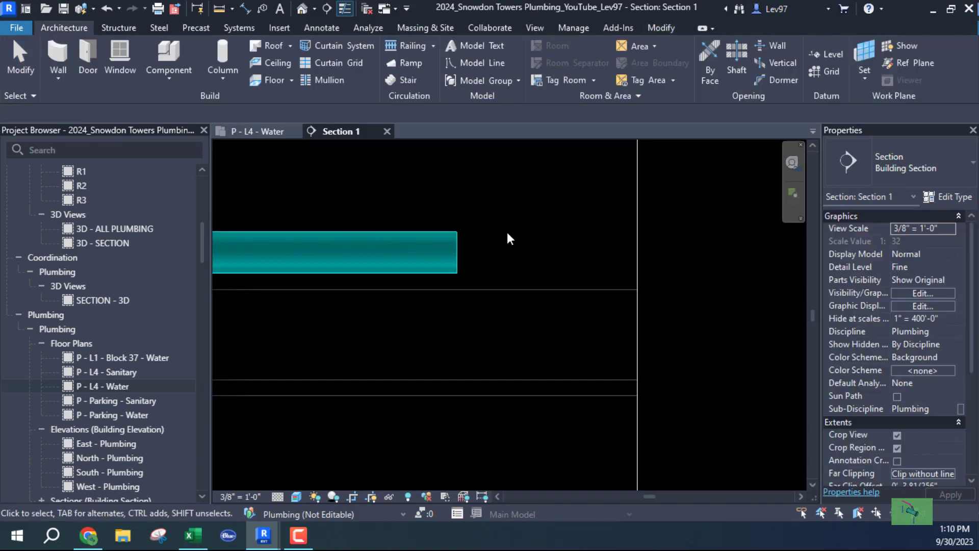
Return to P - L4 - Water and move the section line down, clear of the horizontal water pipe
{"action": "left_click", "coordinate": [276, 134]}
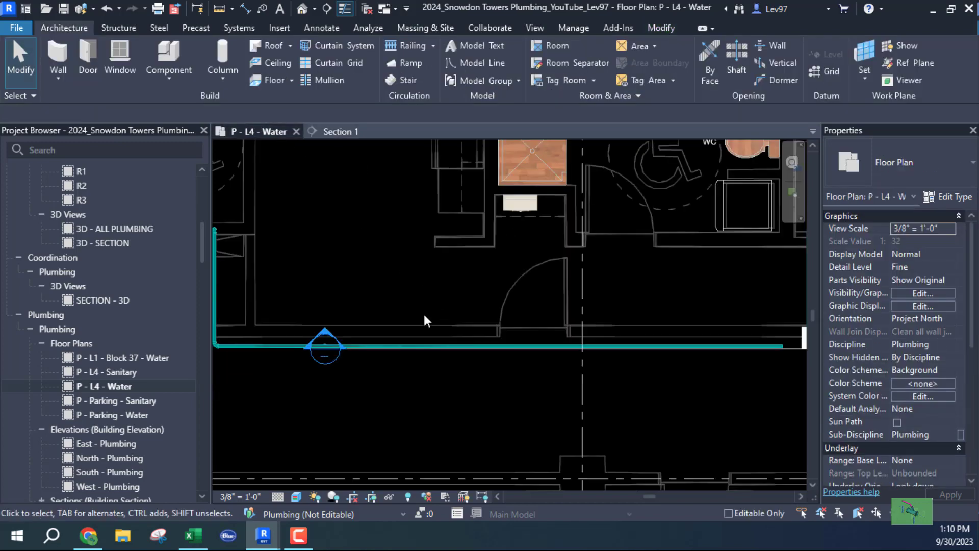
{"action": "middle_click_drag", "start_coordinate": [489, 281], "coordinate": [534, 245]}
{"action": "right_click", "coordinate": [521, 241]}
{"action": "left_click", "coordinate": [394, 353]}
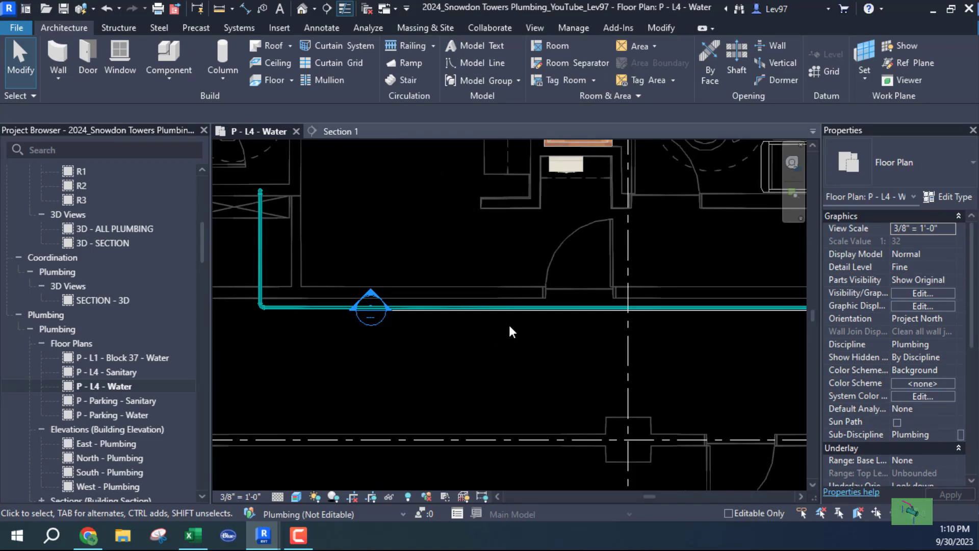
{"action": "left_click_drag", "start_coordinate": [571, 309], "coordinate": [503, 371]}
Extend the section's crop extent at its left end so that it reaches the section head
{"action": "middle_click_drag", "start_coordinate": [504, 379], "coordinate": [277, 370]}
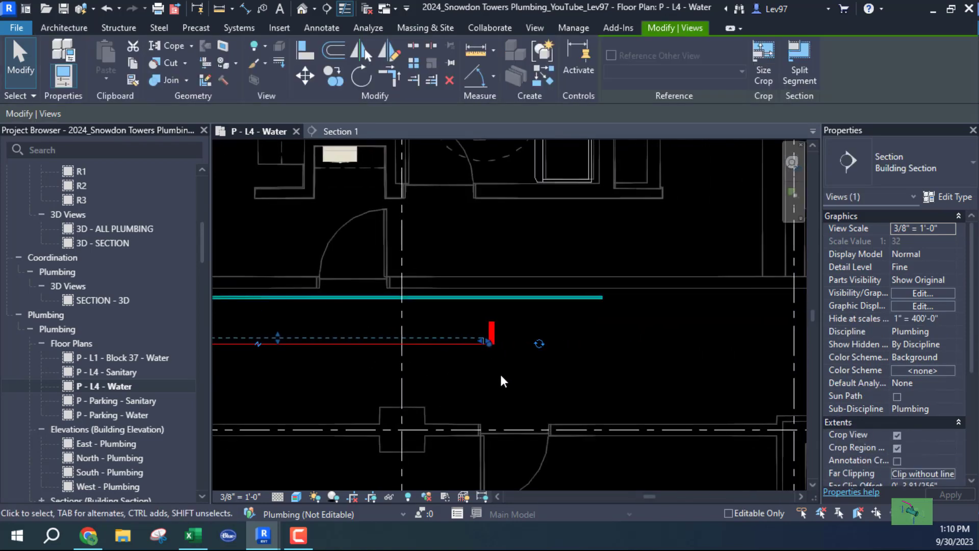
{"action": "middle_click_drag", "start_coordinate": [590, 371], "coordinate": [714, 368]}
{"action": "middle_click_drag", "start_coordinate": [363, 365], "coordinate": [643, 333]}
{"action": "scroll", "coordinate": [543, 313], "scroll_direction": "up", "scroll_amount": 3}
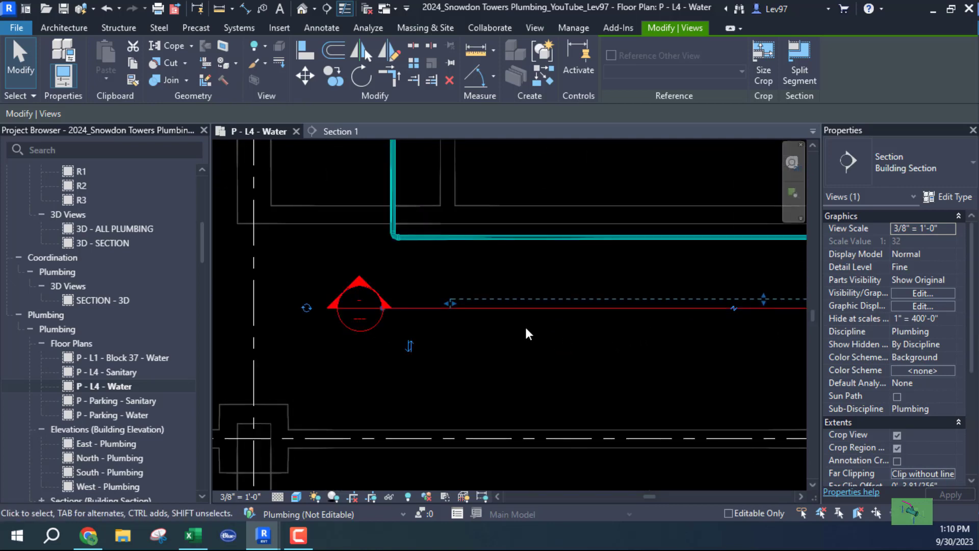
{"action": "middle_click_drag", "start_coordinate": [443, 323], "coordinate": [414, 365]}
{"action": "scroll", "coordinate": [414, 365], "scroll_direction": "up", "scroll_amount": 1}
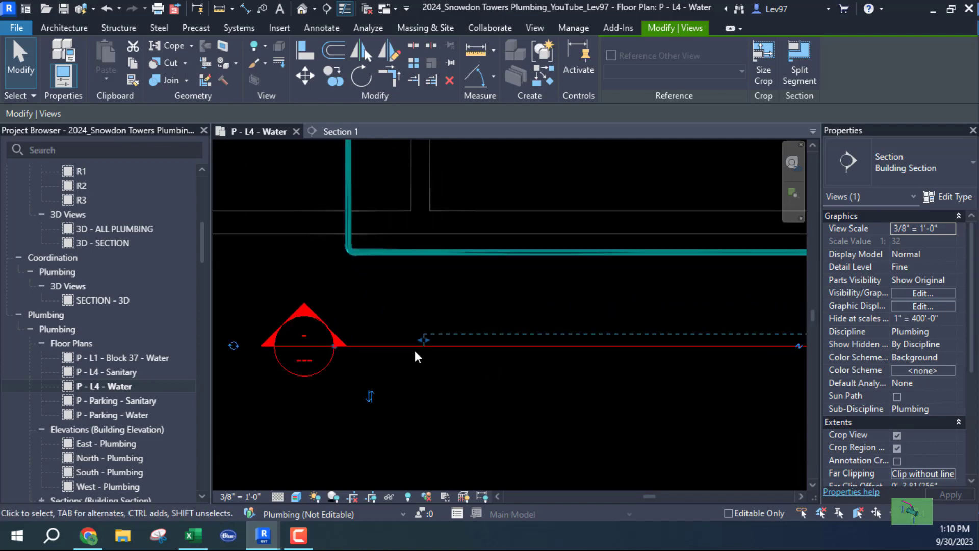
{"action": "left_click_drag", "start_coordinate": [420, 339], "coordinate": [329, 353]}
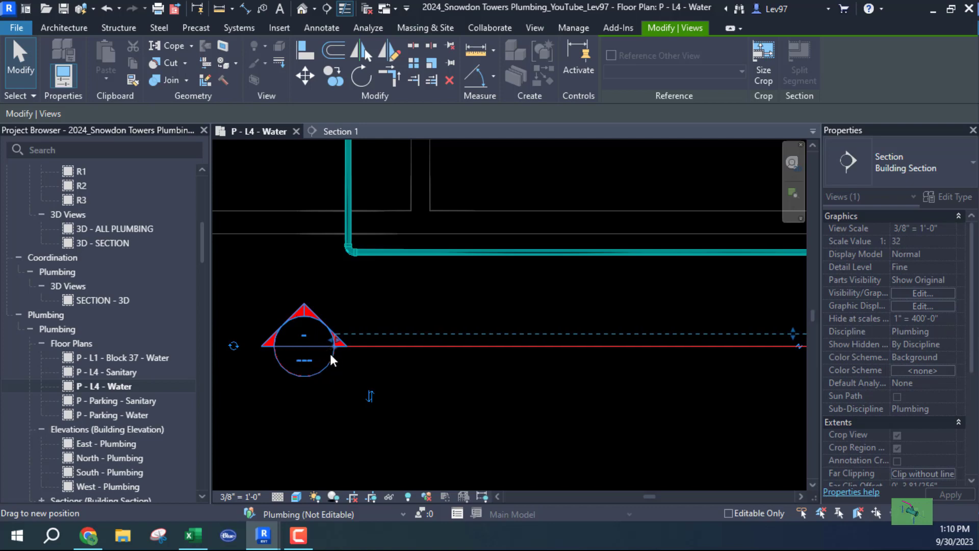
Move the section line back up against the underside of the horizontal water pipe and deselect it
{"action": "middle_click_drag", "start_coordinate": [403, 374], "coordinate": [409, 403]}
{"action": "scroll", "coordinate": [408, 406], "scroll_direction": "up", "scroll_amount": 1}
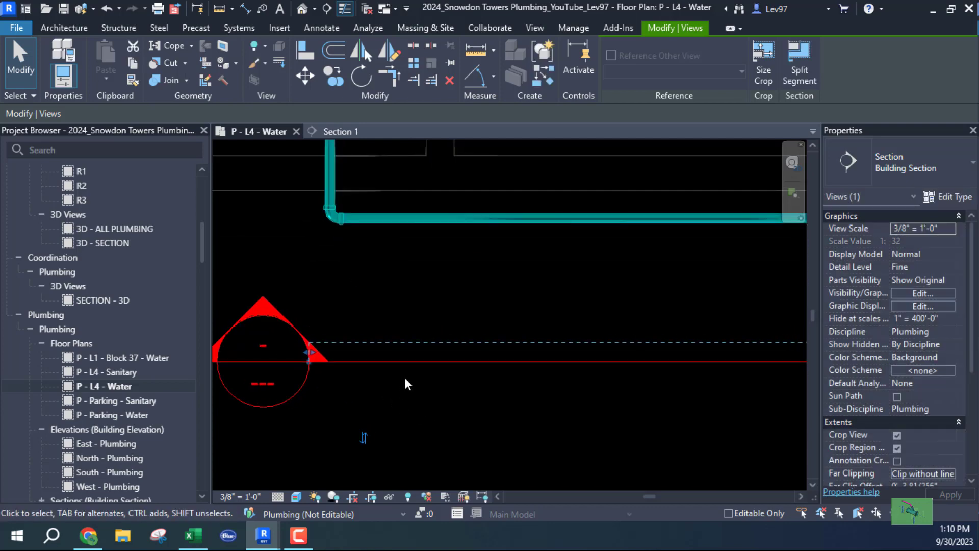
{"action": "left_click_drag", "start_coordinate": [402, 362], "coordinate": [370, 228]}
{"action": "key", "text": "Escape"}
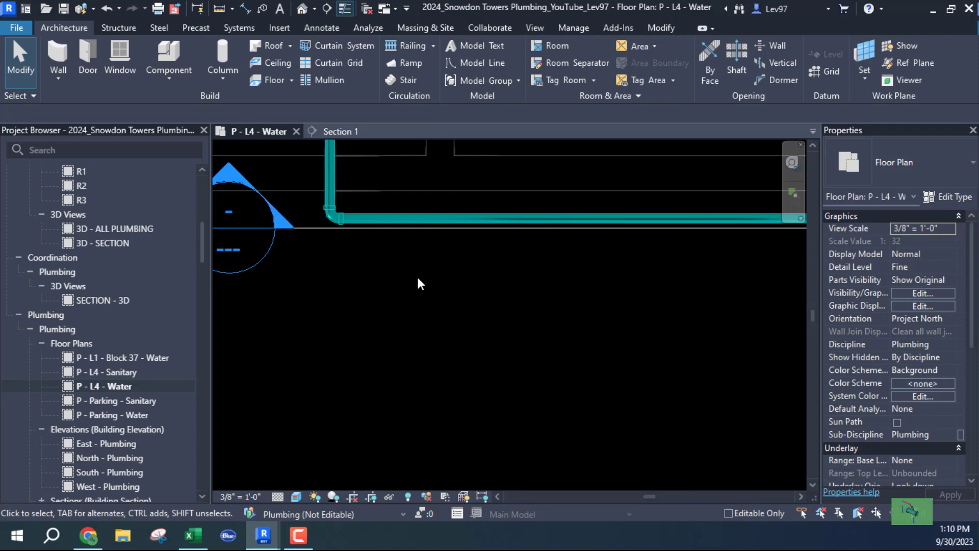
{"action": "middle_click_drag", "start_coordinate": [428, 270], "coordinate": [441, 309]}
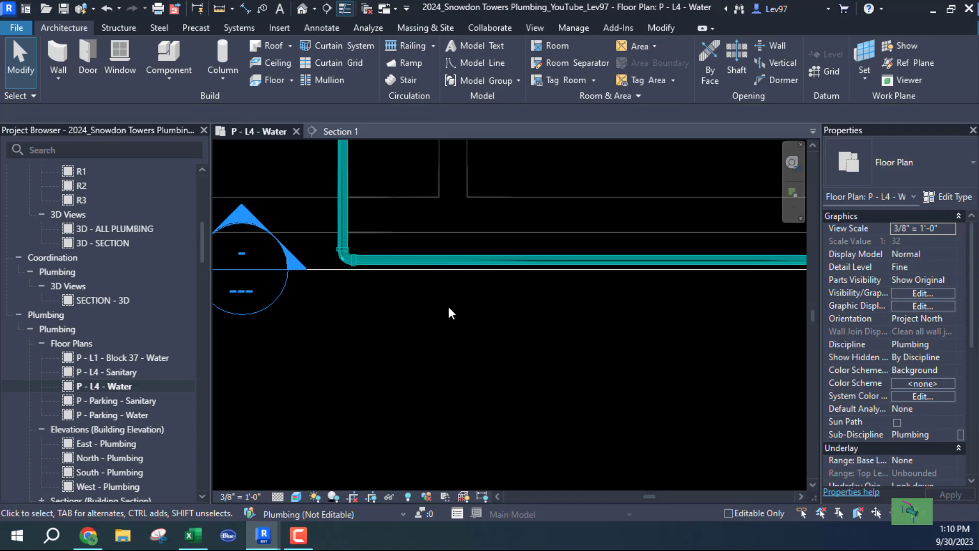
Turn on visibility of the linked Snowdon Towers Sample Plumbing.rvt in the P - L4 - Water plan
{"action": "key", "text": "v"}
{"action": "key", "text": "v"}
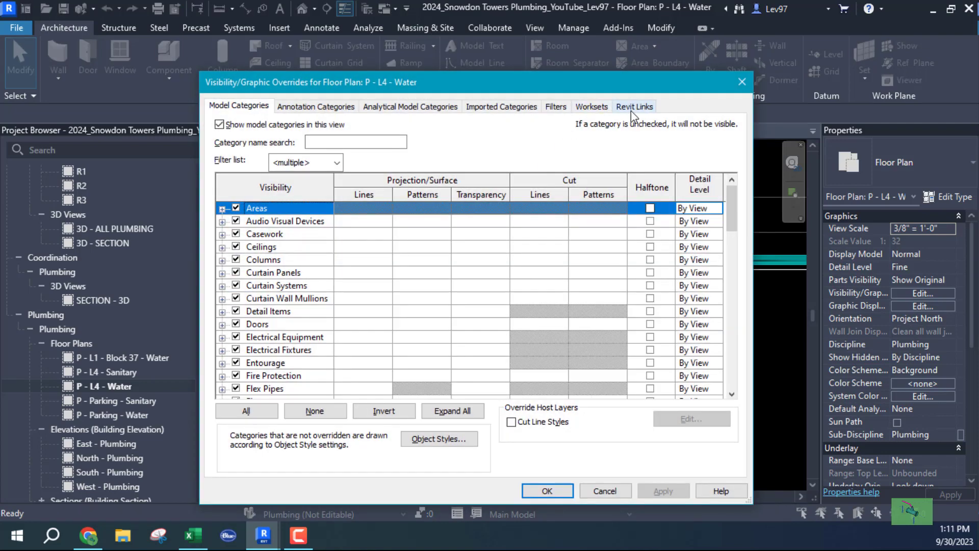
{"action": "left_click", "coordinate": [633, 108]}
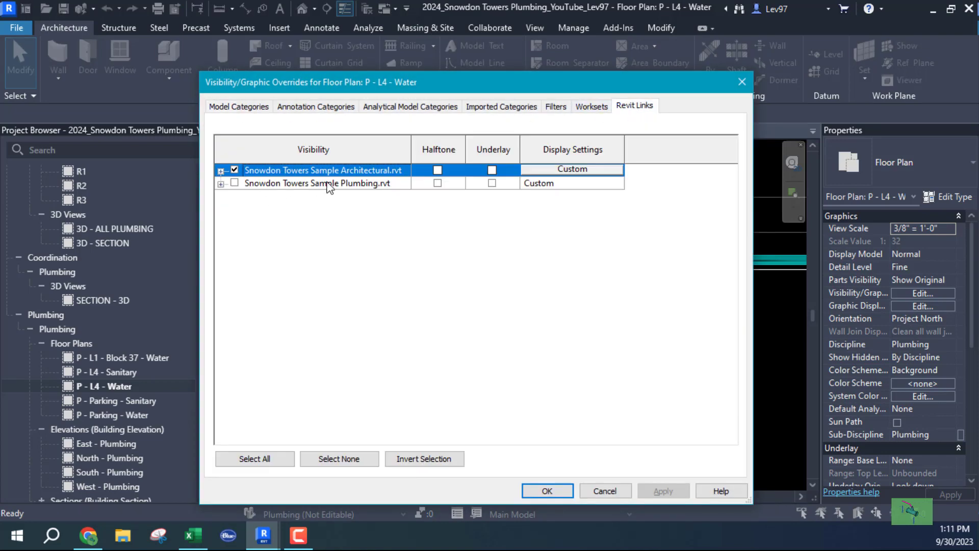
{"action": "left_click", "coordinate": [234, 183]}
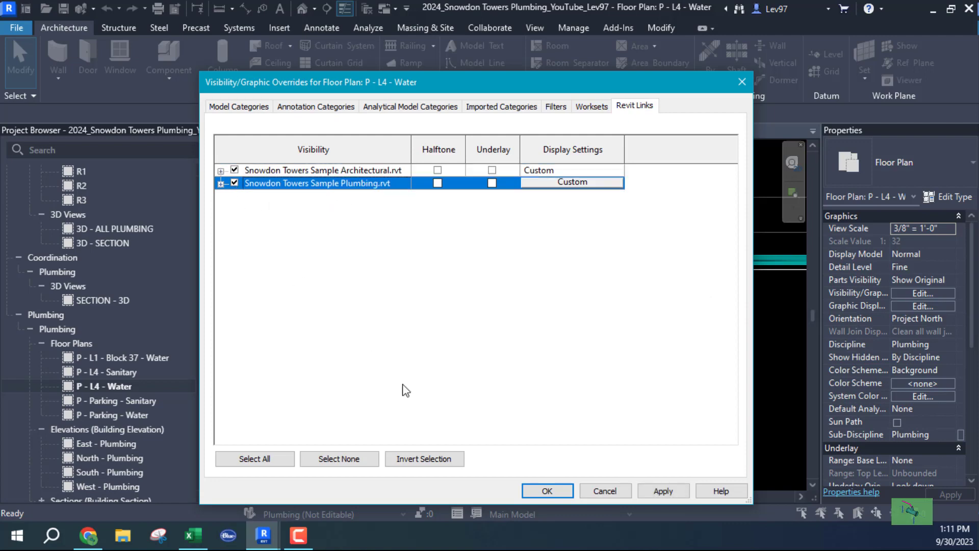
{"action": "left_click", "coordinate": [548, 491]}
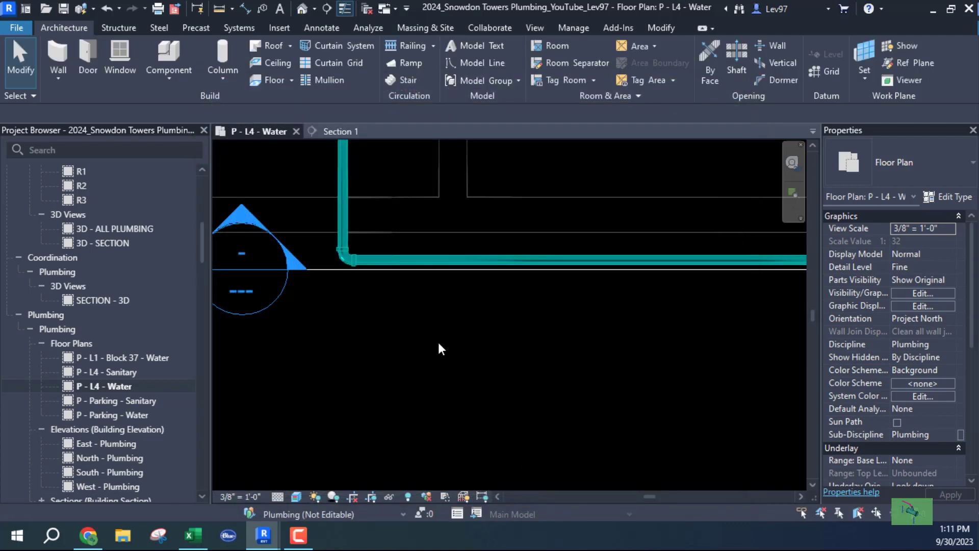
Examine the linked plumbing around the teal water pipe, from its elbow to its right end near the restrooms
{"action": "scroll", "coordinate": [434, 333], "scroll_direction": "up", "scroll_amount": 4}
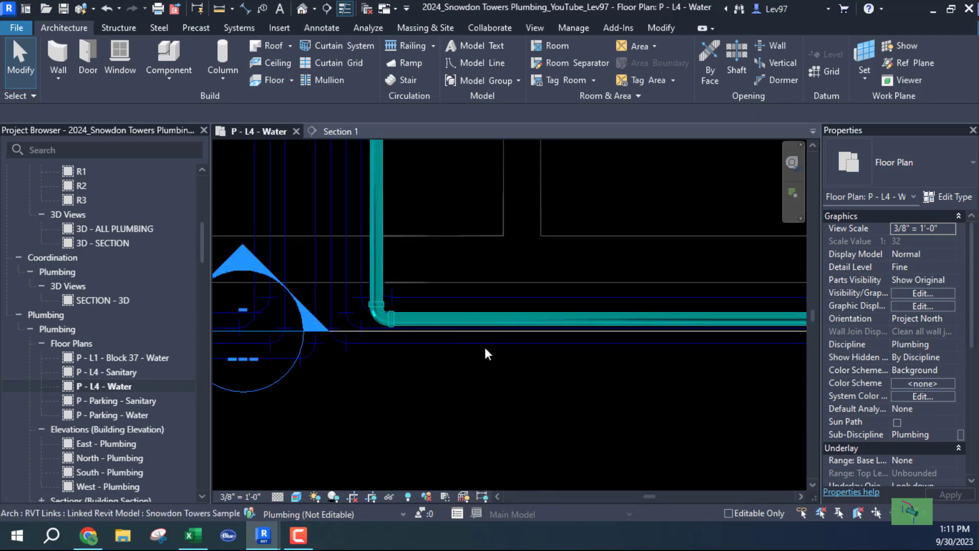
{"action": "middle_click_drag", "start_coordinate": [500, 377], "coordinate": [402, 391]}
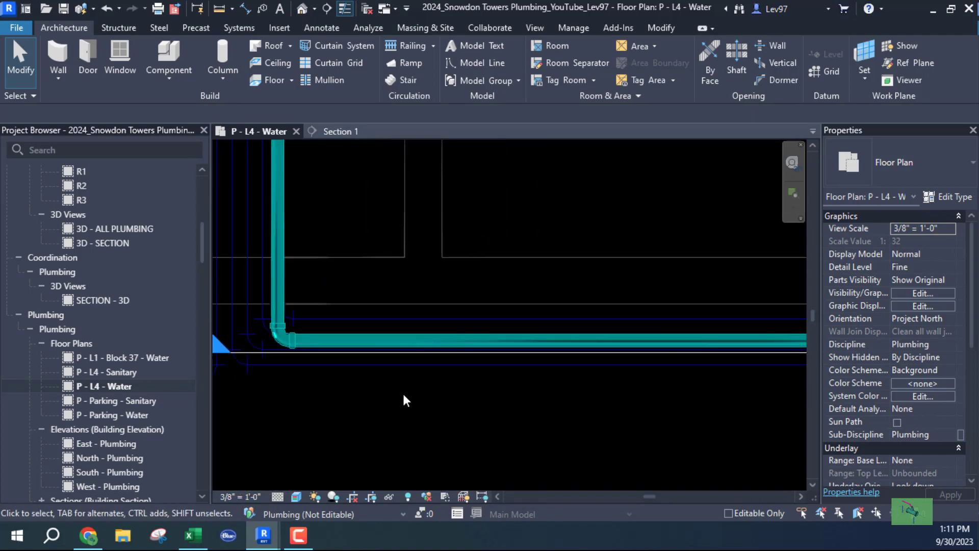
{"action": "scroll", "coordinate": [410, 400], "scroll_direction": "down", "scroll_amount": 2}
{"action": "middle_click_drag", "start_coordinate": [591, 426], "coordinate": [143, 364]}
{"action": "scroll", "coordinate": [574, 368], "scroll_direction": "down", "scroll_amount": 2}
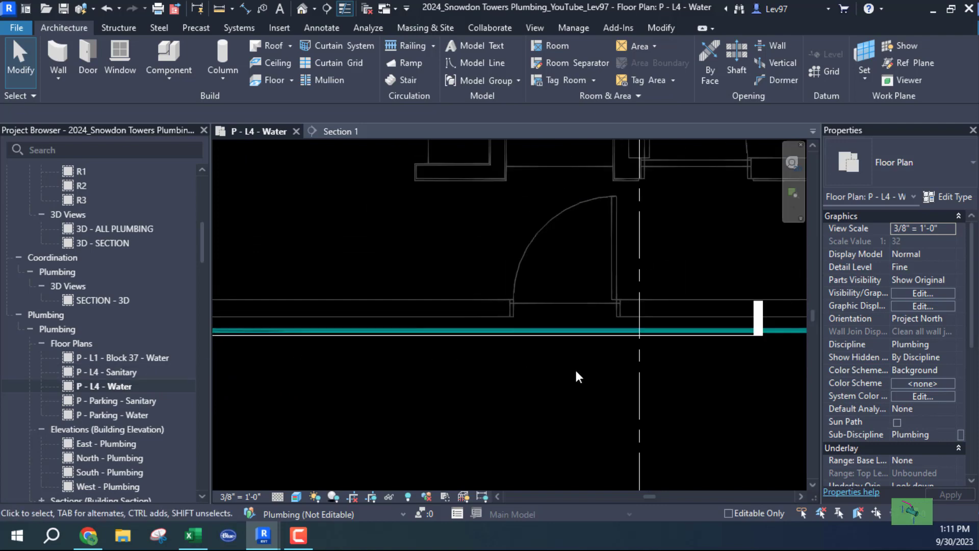
{"action": "middle_click_drag", "start_coordinate": [588, 388], "coordinate": [249, 393]}
{"action": "scroll", "coordinate": [326, 393], "scroll_direction": "down", "scroll_amount": 2}
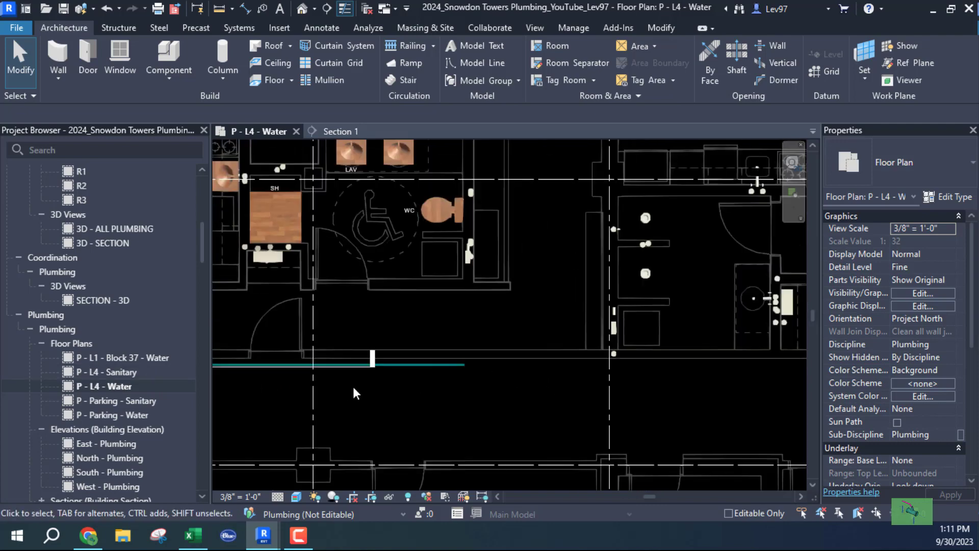
Examine how the right end of the teal water pipe meets the linked branch running down from the restroom
{"action": "middle_click_drag", "start_coordinate": [334, 405], "coordinate": [518, 412]}
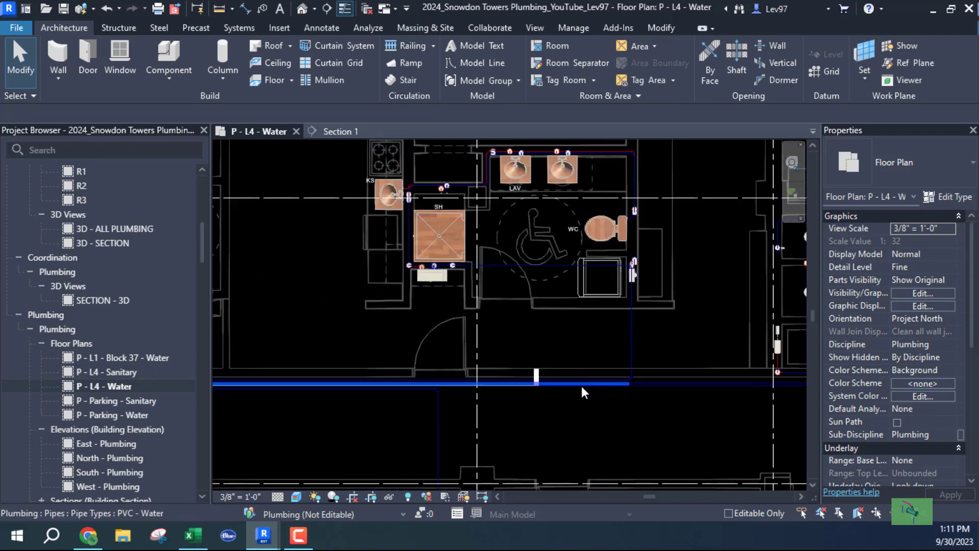
{"action": "scroll", "coordinate": [620, 395], "scroll_direction": "up", "scroll_amount": 2}
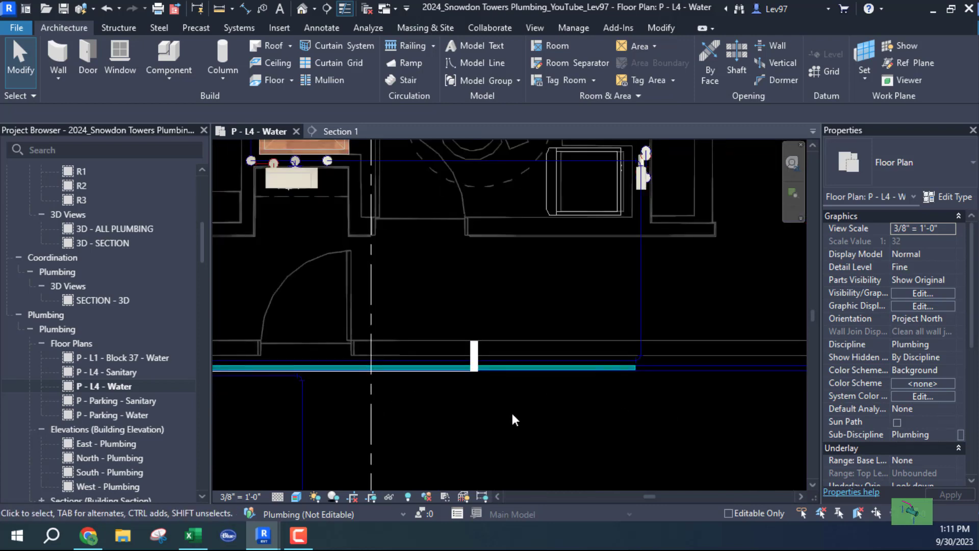
{"action": "middle_click_drag", "start_coordinate": [512, 417], "coordinate": [335, 403]}
{"action": "scroll", "coordinate": [395, 383], "scroll_direction": "up", "scroll_amount": 2}
{"action": "scroll", "coordinate": [396, 387], "scroll_direction": "up", "scroll_amount": 1}
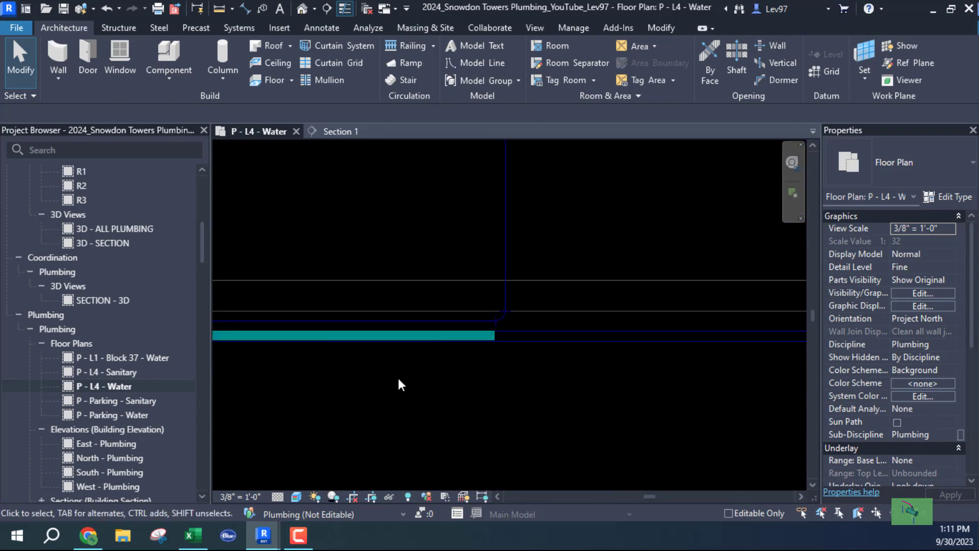
{"action": "scroll", "coordinate": [434, 384], "scroll_direction": "down", "scroll_amount": 2}
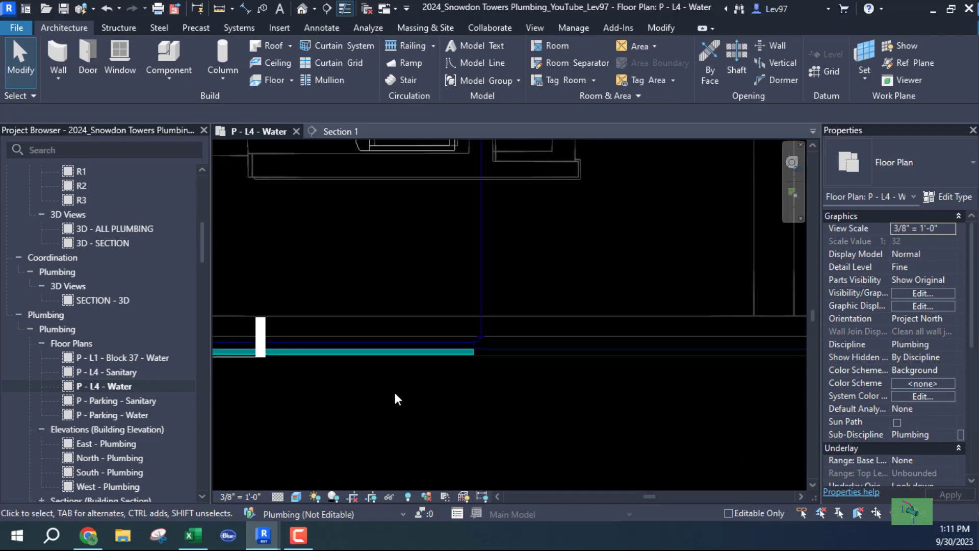
{"action": "scroll", "coordinate": [462, 377], "scroll_direction": "up", "scroll_amount": 1}
Select the horizontal water pipe at its elbow and nudge it upward, clear of the linked pipes running alongside it
{"action": "mouse_move", "coordinate": [453, 395]}
{"action": "middle_mouse_down"}
{"action": "mouse_move", "coordinate": [407, 403]}
{"action": "mouse_move", "coordinate": [734, 412]}
{"action": "middle_mouse_up"}
{"action": "middle_click_drag", "start_coordinate": [398, 415], "coordinate": [770, 362]}
{"action": "middle_click_drag", "start_coordinate": [367, 352], "coordinate": [714, 385]}
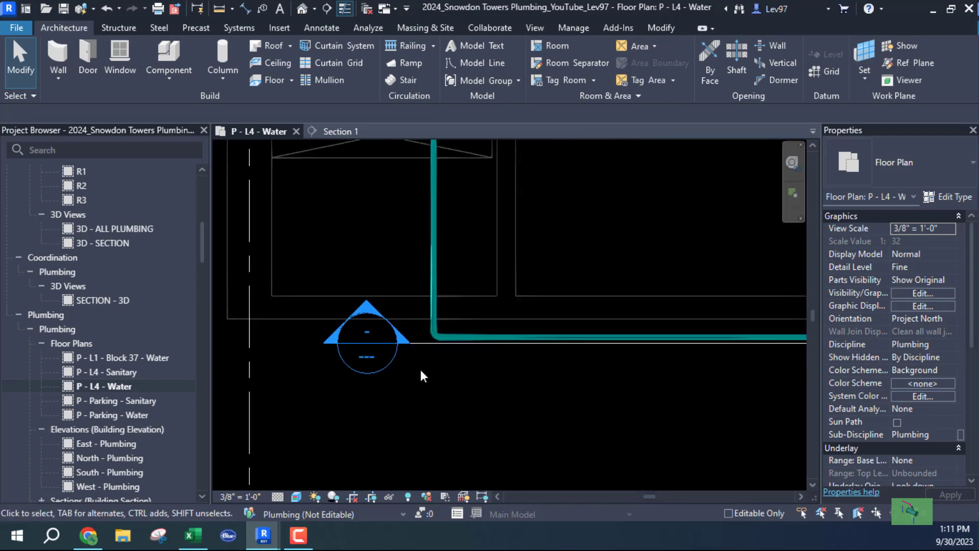
{"action": "middle_click_drag", "start_coordinate": [448, 387], "coordinate": [472, 431]}
{"action": "scroll", "coordinate": [485, 254], "scroll_direction": "up", "scroll_amount": 2}
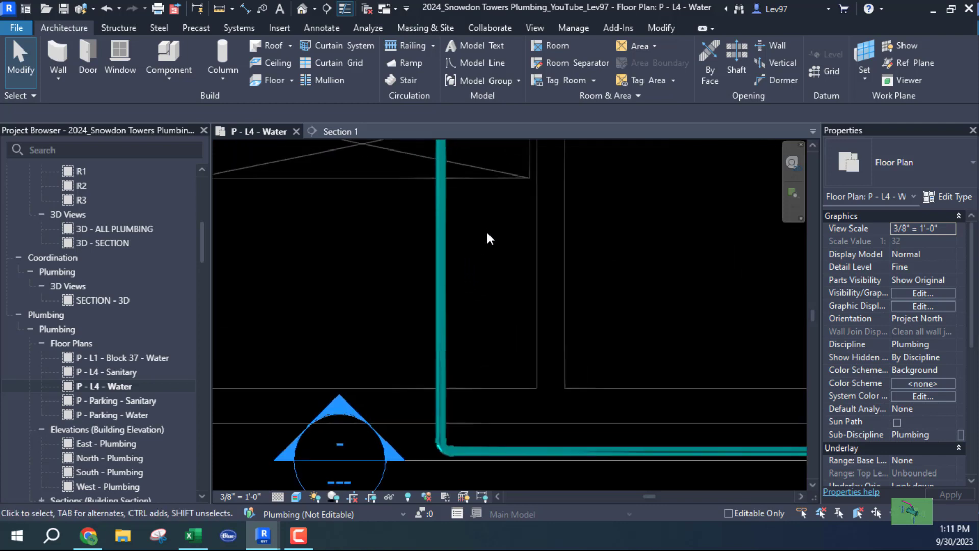
{"action": "middle_click_drag", "start_coordinate": [481, 286], "coordinate": [394, 190]}
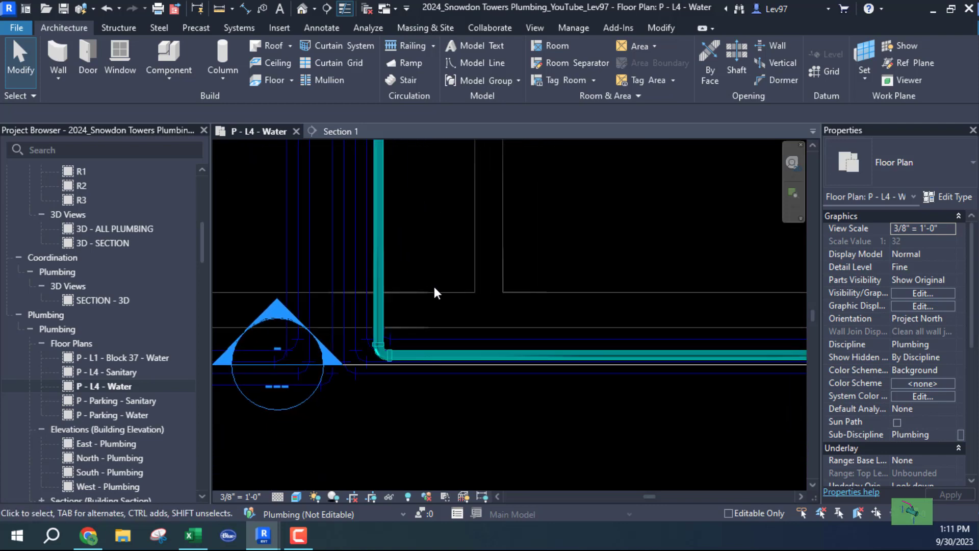
{"action": "left_click", "coordinate": [433, 348]}
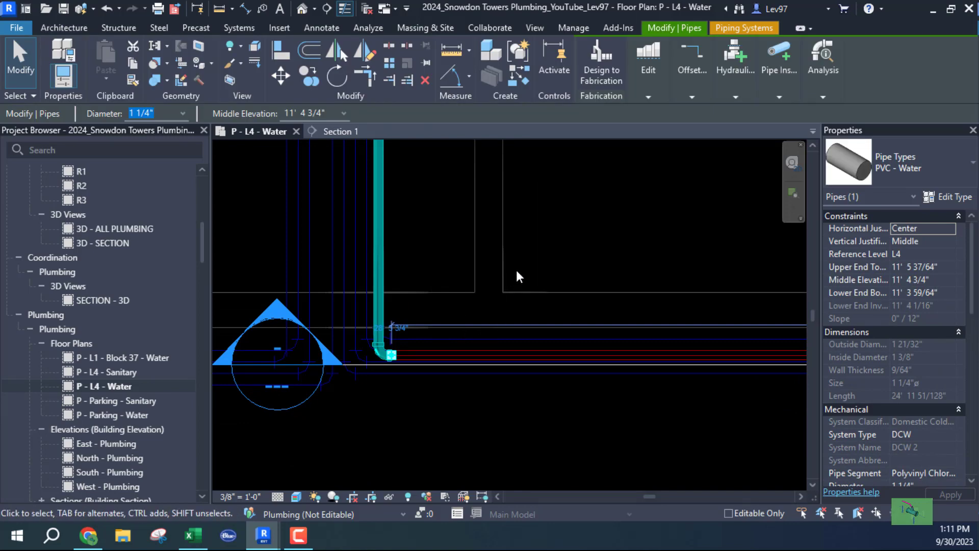
{"action": "key", "text": "Up"}
{"action": "key", "text": "Up"}
{"action": "key", "text": "Up"}
{"action": "key", "text": "Up"}
{"action": "key", "text": "Up"}
{"action": "key", "text": "Up"}
{"action": "key", "text": "Up"}
{"action": "key", "text": "Up"}
{"action": "key", "text": "Up"}
{"action": "key", "text": "Up"}
{"action": "key", "text": "Up"}
{"action": "key", "text": "Up"}
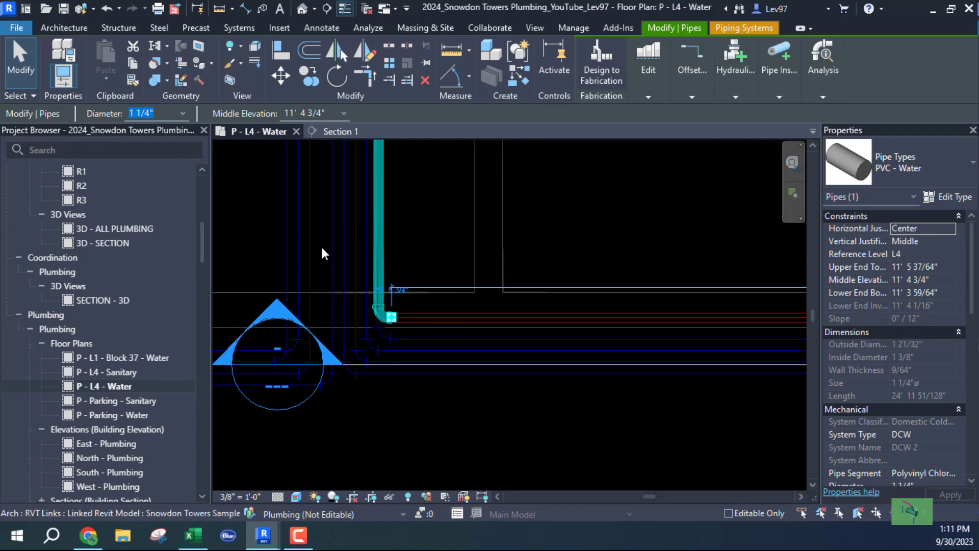
Align the centerline of the horizontal water pipe with the nearest linked pipe's centerline just below it, and end the Align command
{"action": "middle_click_drag", "start_coordinate": [416, 331], "coordinate": [430, 314]}
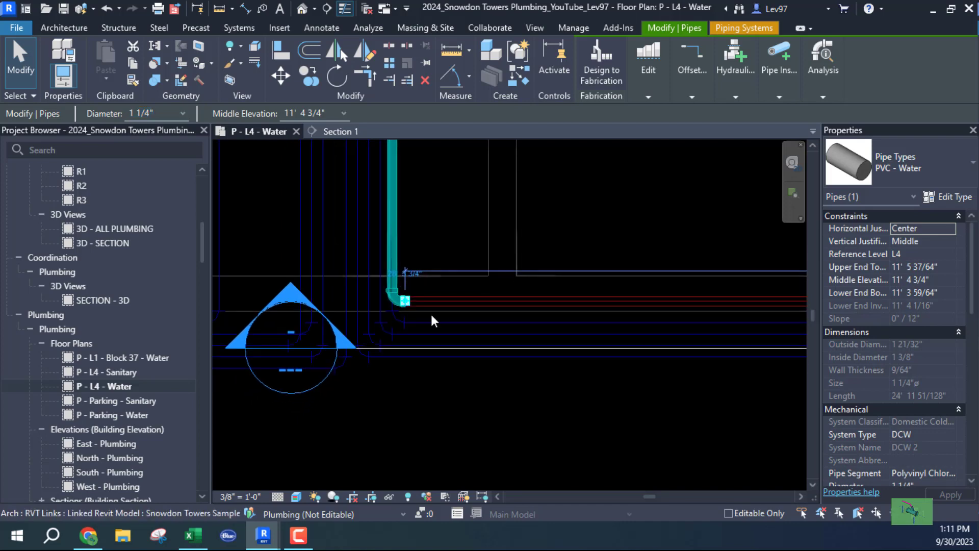
{"action": "scroll", "coordinate": [430, 314], "scroll_direction": "up", "scroll_amount": 1}
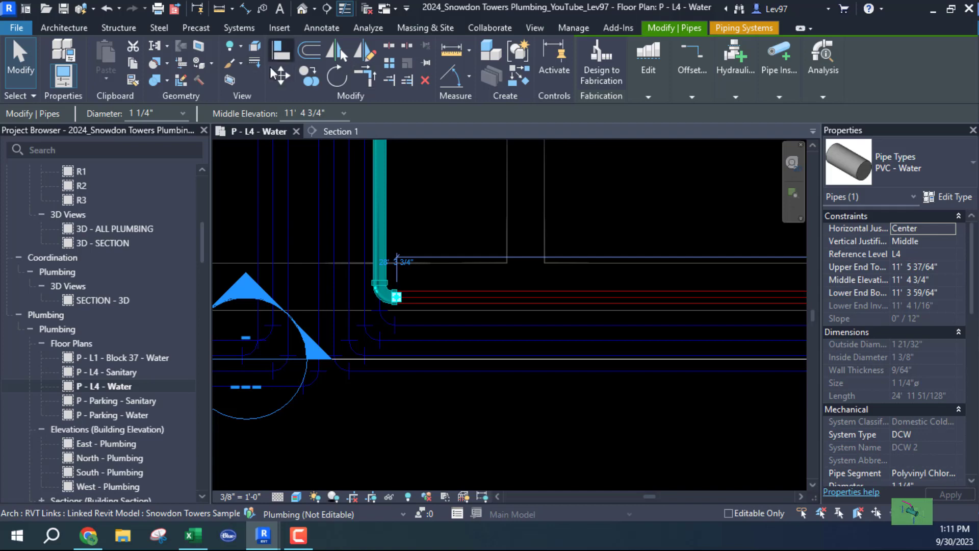
{"action": "left_click", "coordinate": [280, 51]}
{"action": "left_click", "coordinate": [488, 322]}
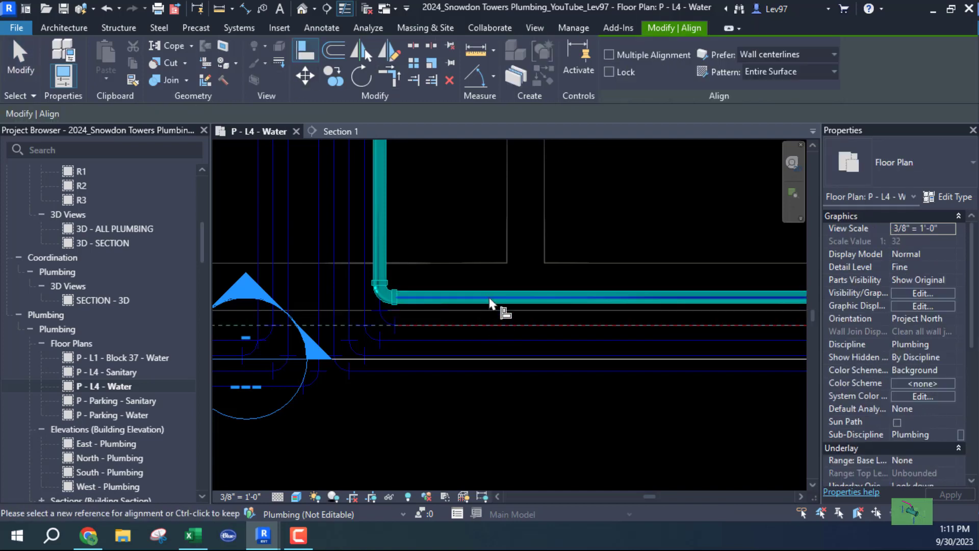
{"action": "left_click", "coordinate": [489, 300]}
{"action": "key", "text": "Escape"}
{"action": "key", "text": "Escape"}
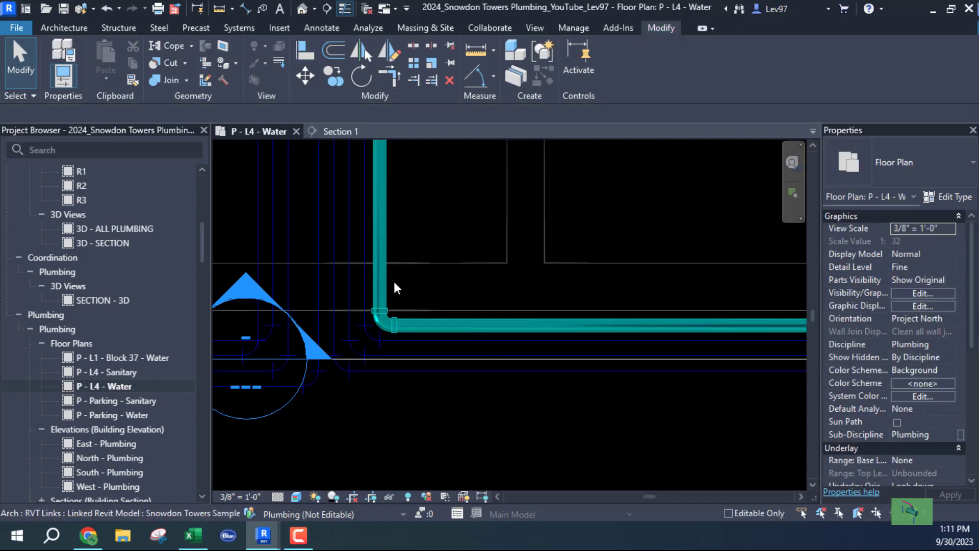
Examine the aligned pipe's right end and the linked water branches serving the restroom and kitchen fixtures above it
{"action": "scroll", "coordinate": [465, 340], "scroll_direction": "down", "scroll_amount": 4}
{"action": "middle_click_drag", "start_coordinate": [583, 425], "coordinate": [30, 442]}
{"action": "middle_click_drag", "start_coordinate": [525, 430], "coordinate": [158, 415]}
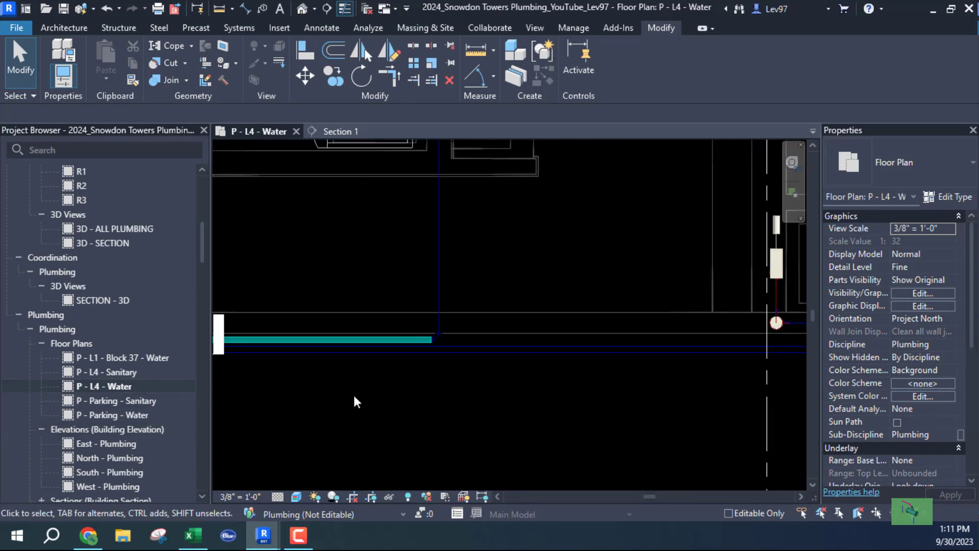
{"action": "middle_click_drag", "start_coordinate": [390, 260], "coordinate": [489, 397]}
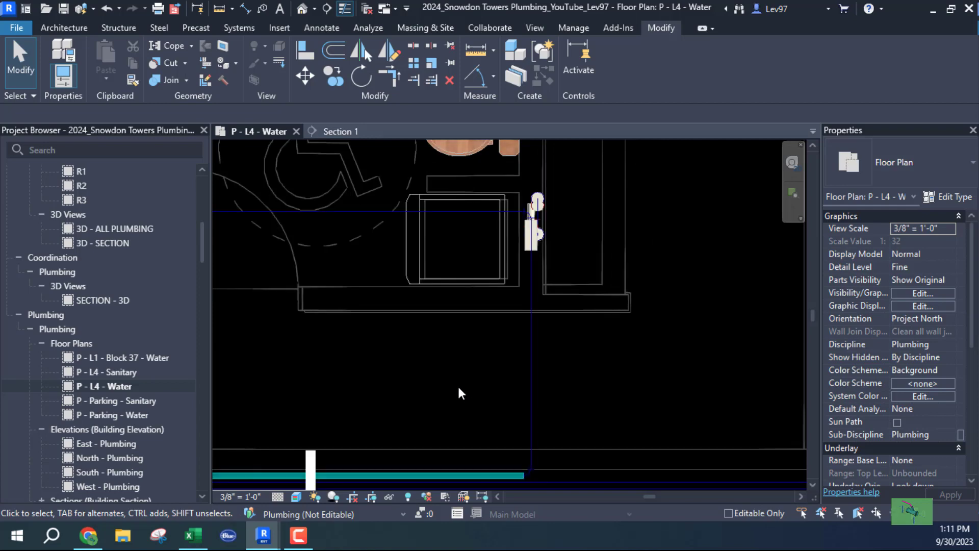
{"action": "scroll", "coordinate": [428, 385], "scroll_direction": "down", "scroll_amount": 2}
{"action": "scroll", "coordinate": [428, 390], "scroll_direction": "down", "scroll_amount": 2}
{"action": "middle_click_drag", "start_coordinate": [396, 381], "coordinate": [522, 360]}
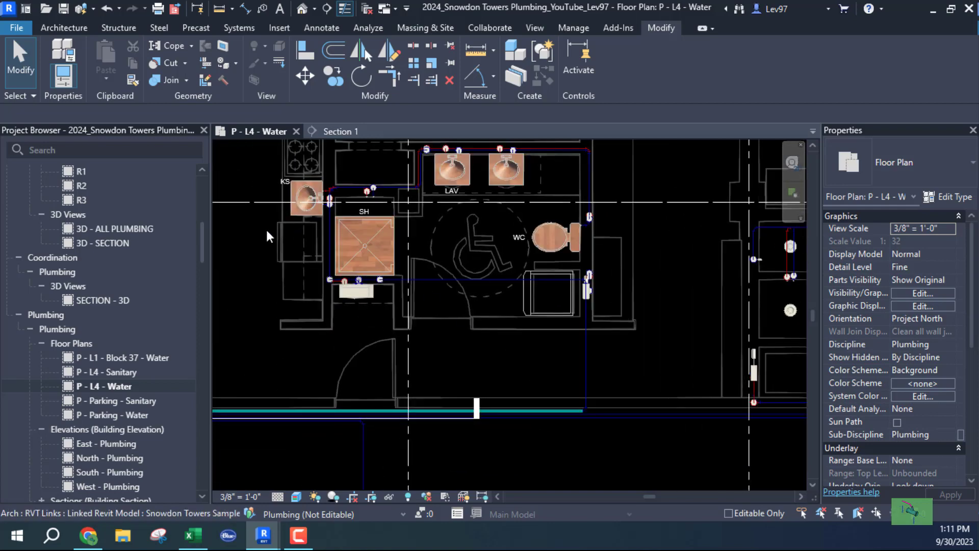
{"action": "middle_click_drag", "start_coordinate": [311, 149], "coordinate": [393, 240]}
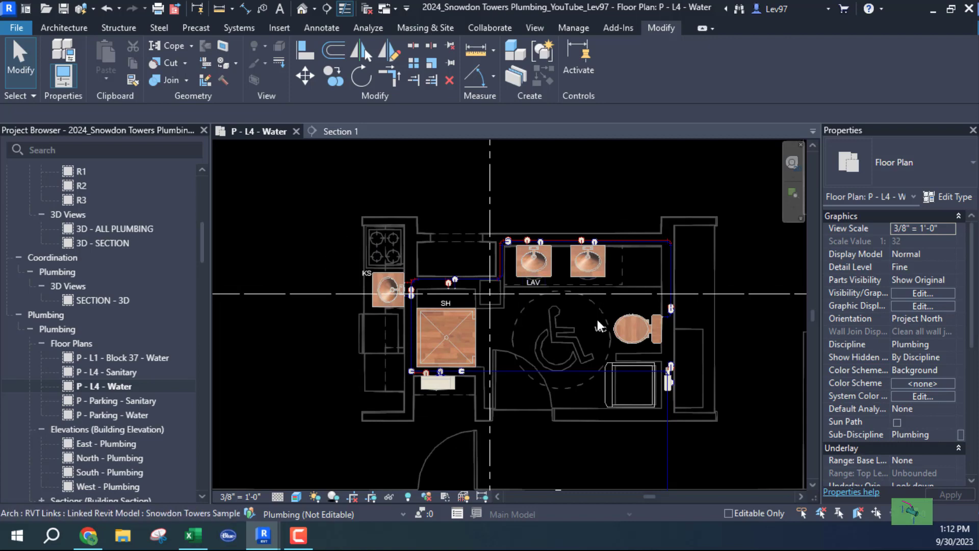
{"action": "middle_click_drag", "start_coordinate": [617, 358], "coordinate": [528, 291]}
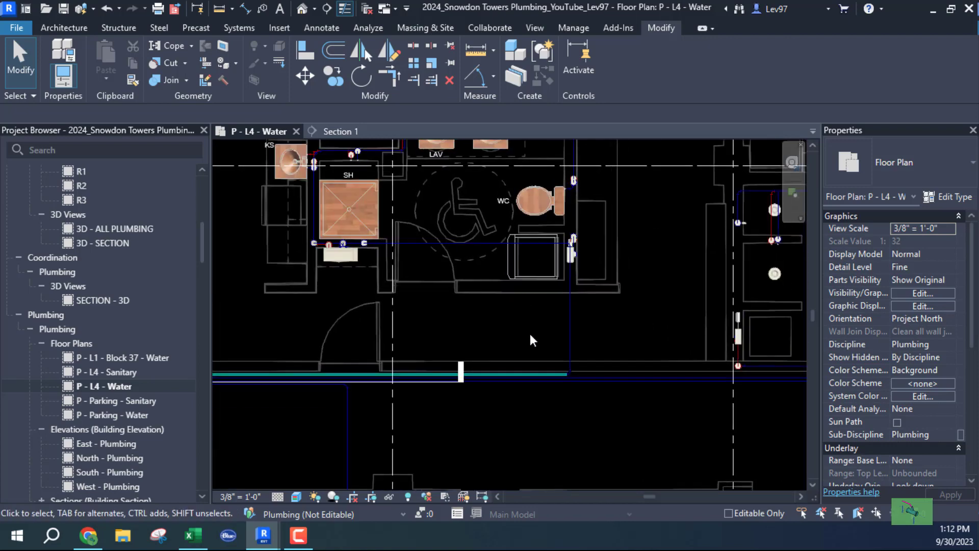
{"action": "scroll", "coordinate": [573, 339], "scroll_direction": "up", "scroll_amount": 1}
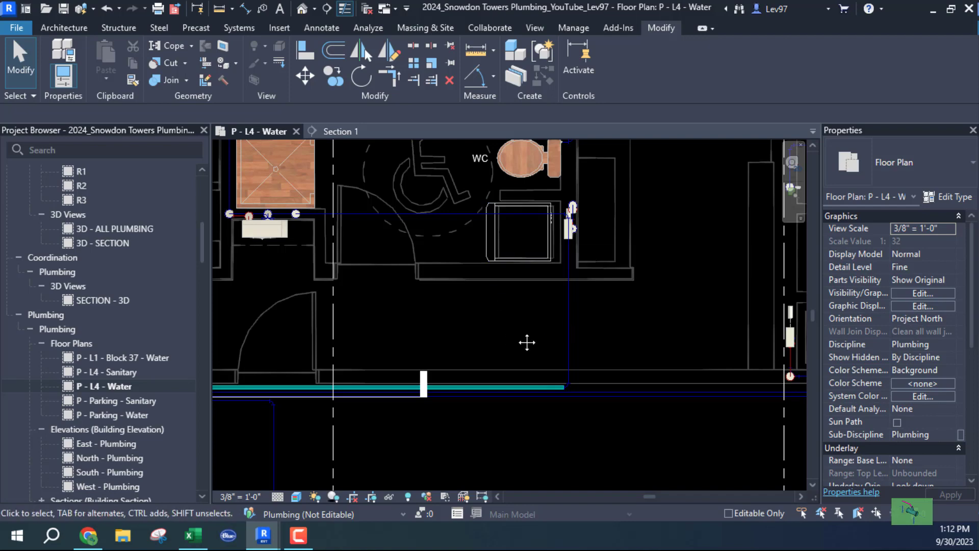
{"action": "middle_click_drag", "start_coordinate": [527, 342], "coordinate": [518, 334]}
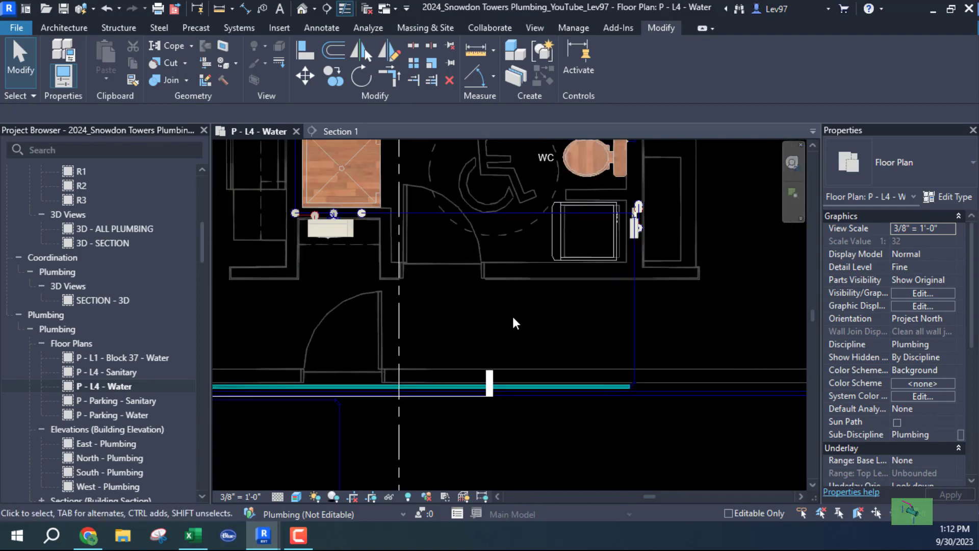